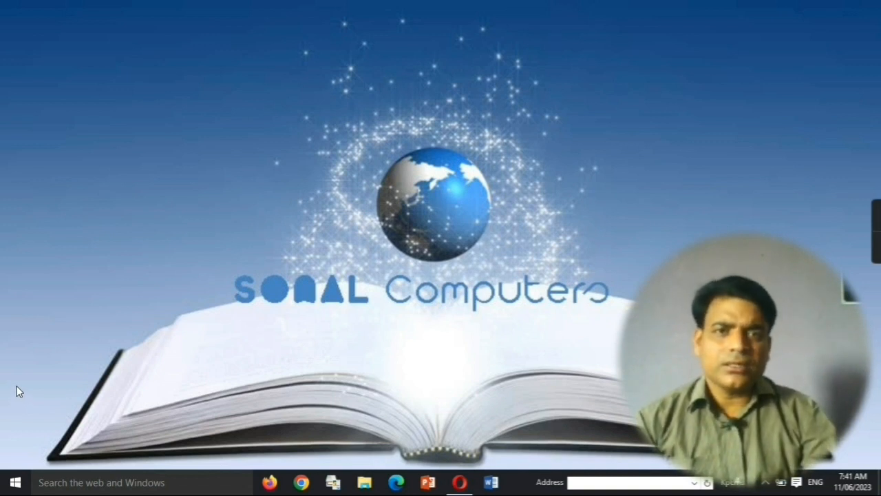
# Step: Launch the Opera browser from the taskbar to its Speed Dial page
pyautogui.click(463, 486)
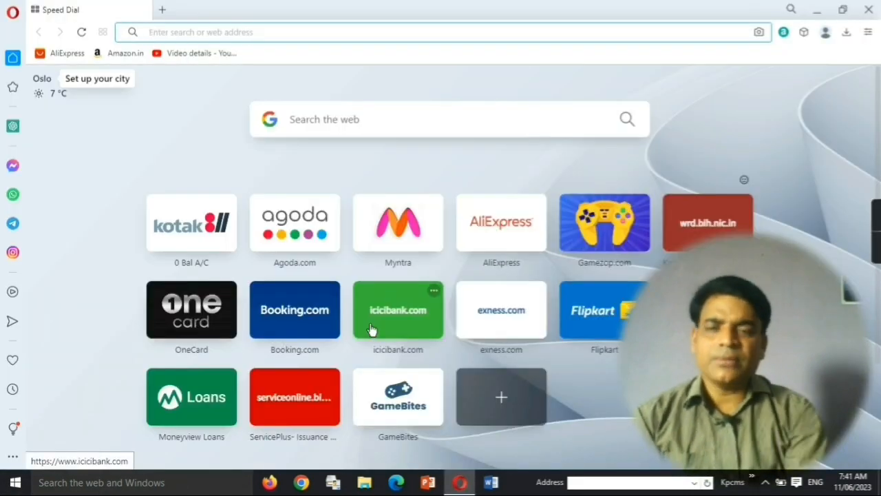
pyautogui.write('pbsc')
pyautogui.press('BackSpace')
pyautogui.press('BackSpace')
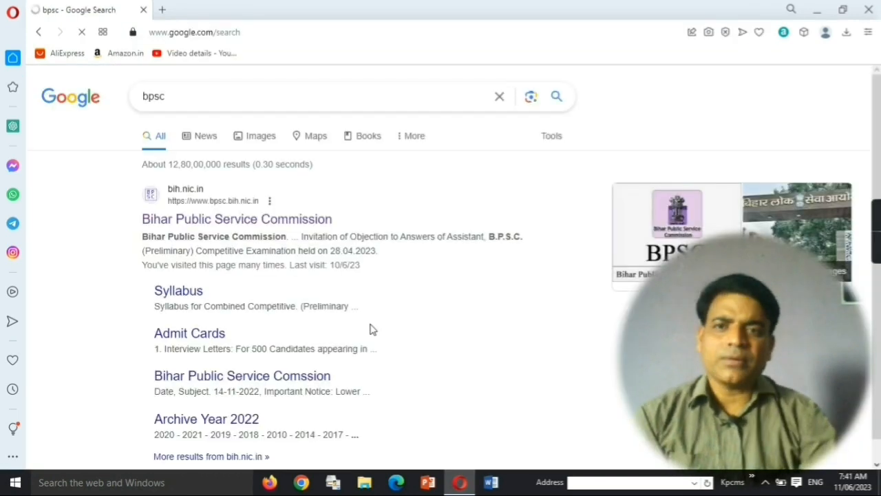
pyautogui.click(174, 225)
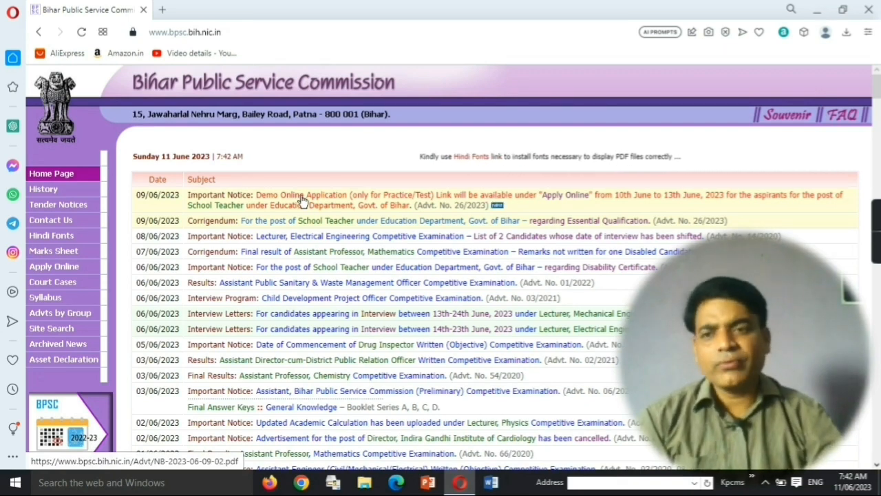
# Step: Follow Apply Online to the B.P.S.C. Online Application and allow the blocked portal pop-up
pyautogui.click(49, 269)
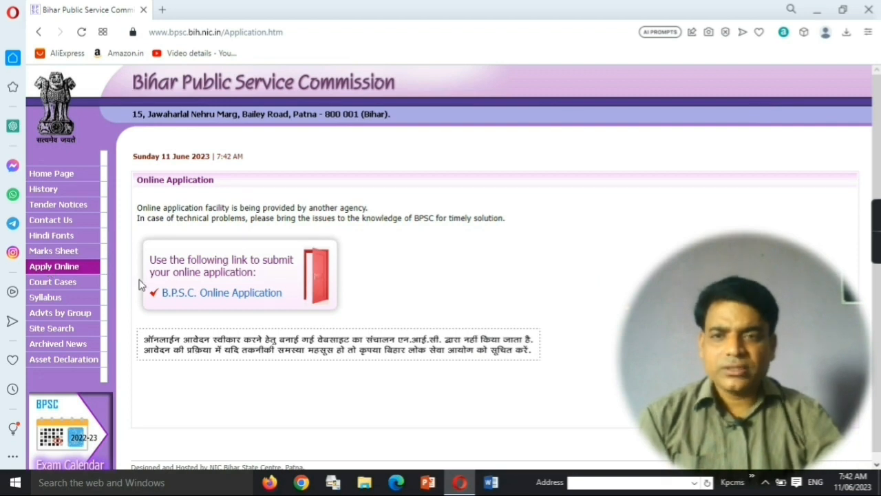
pyautogui.click(204, 295)
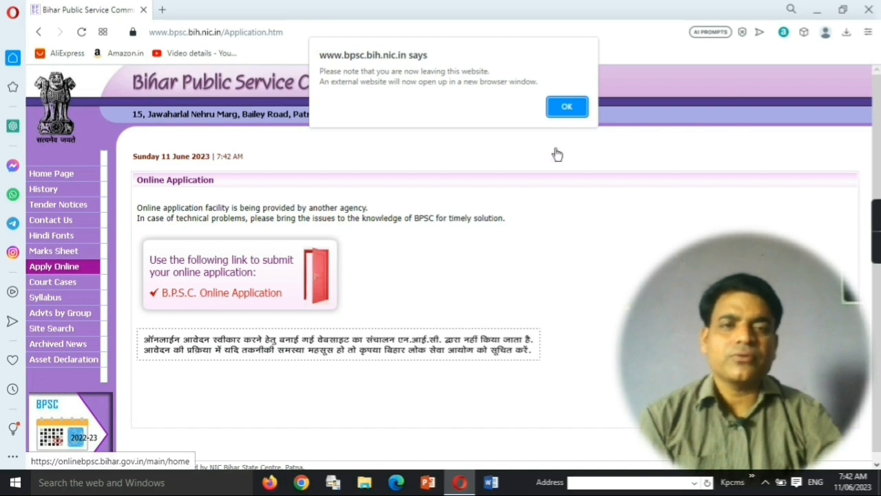
pyautogui.click(562, 108)
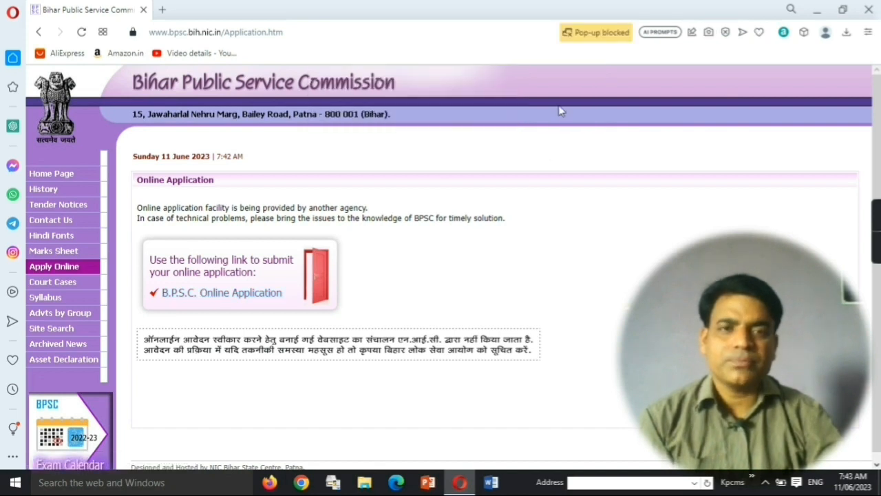
pyautogui.click(596, 33)
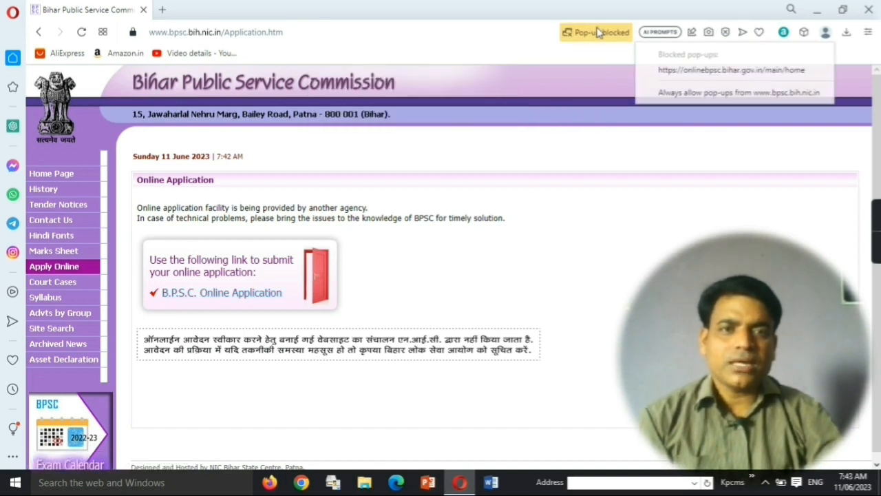
pyautogui.click(692, 71)
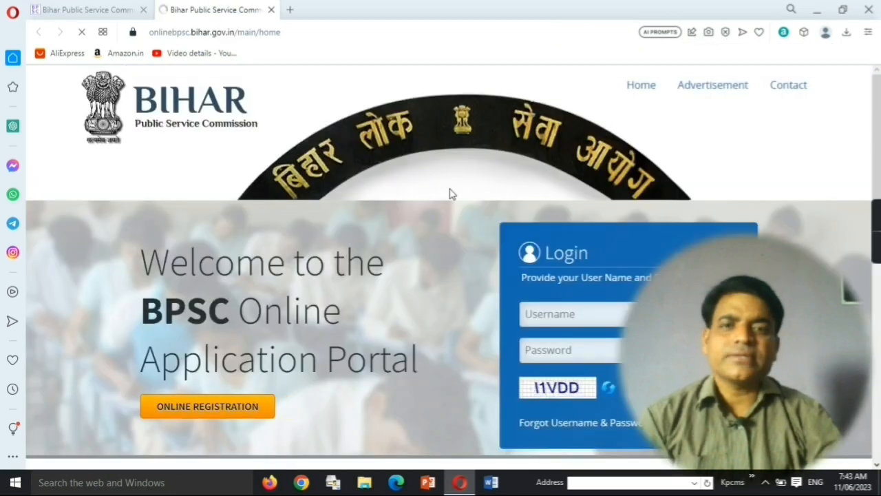
# Step: Apply online for the DEMO Teacher Recruitment Examination from the List of Live Advertisements
pyautogui.scroll(-2, 427, 203)
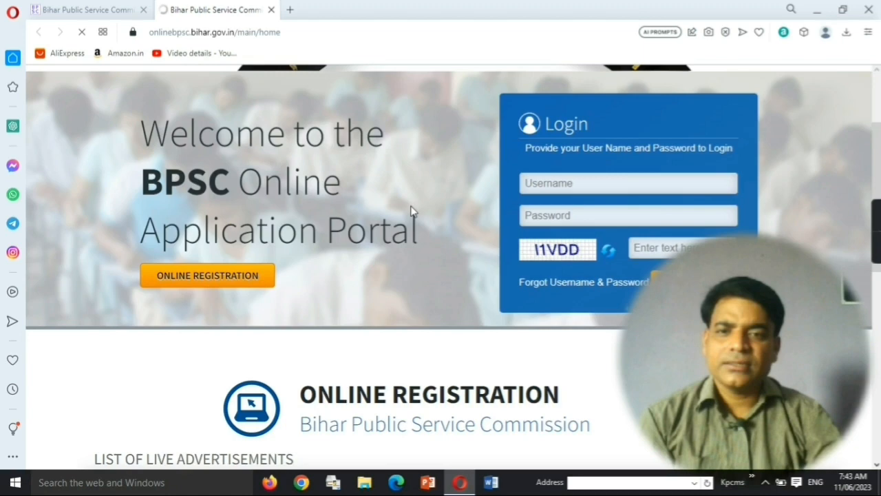
pyautogui.scroll(-6, 411, 212)
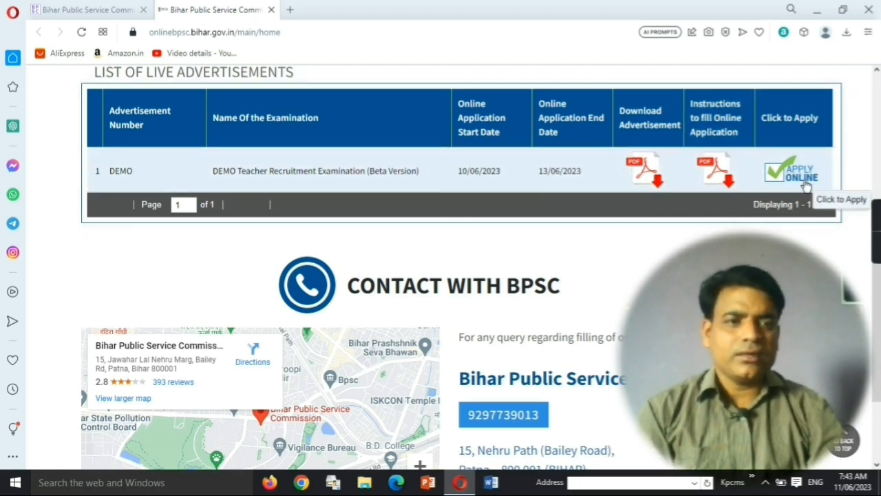
pyautogui.click(805, 185)
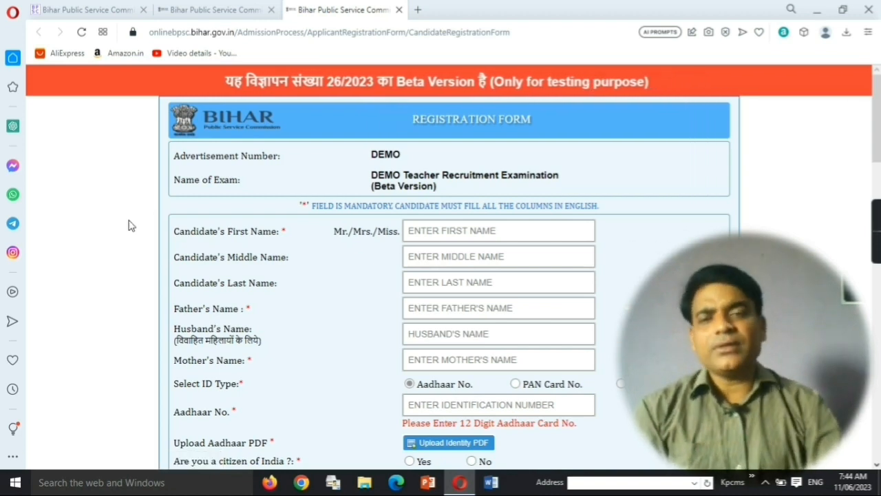
# Step: Enter the candidate's first name, last name, father's name and mother's name, skipping middle and husband's names
pyautogui.moveTo(764, 241)
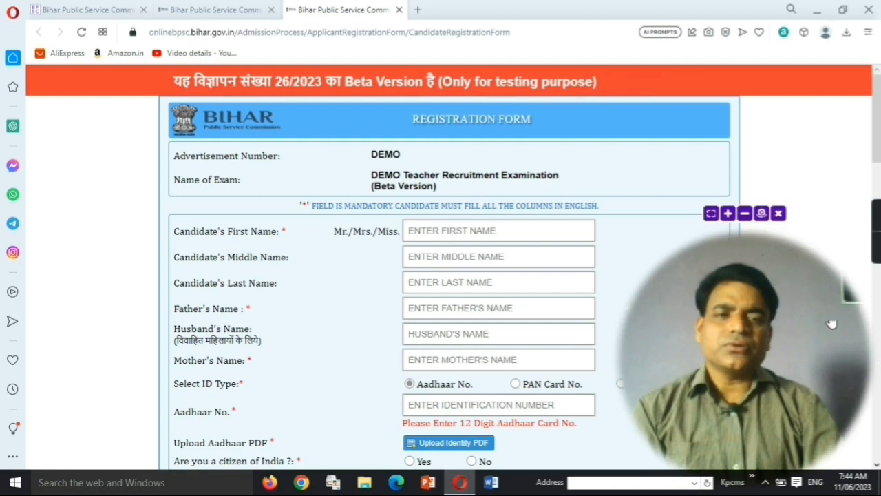
pyautogui.click(745, 214)
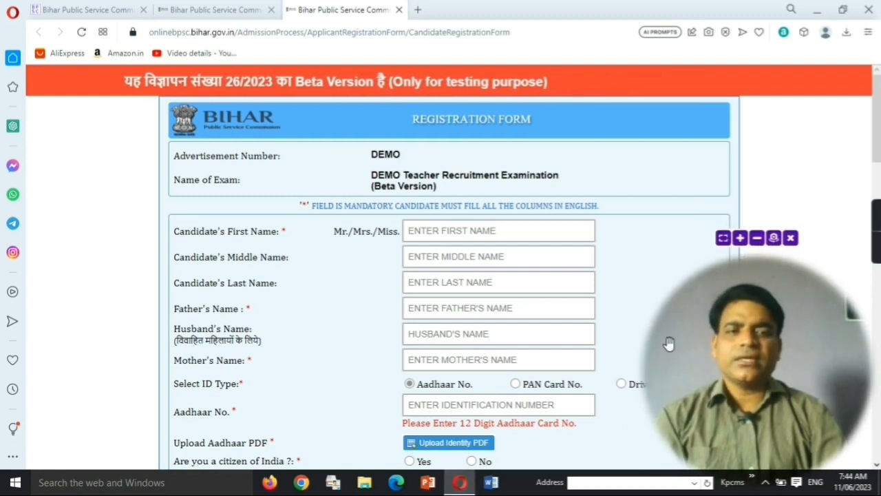
pyautogui.click(411, 230)
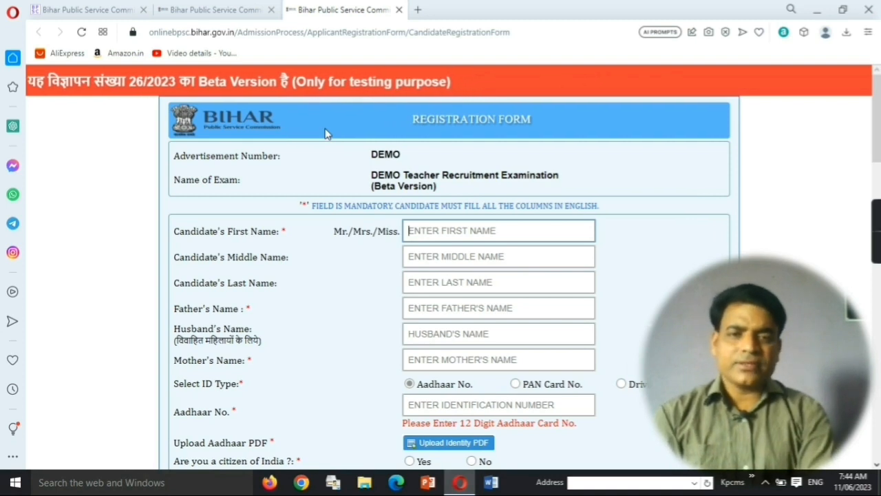
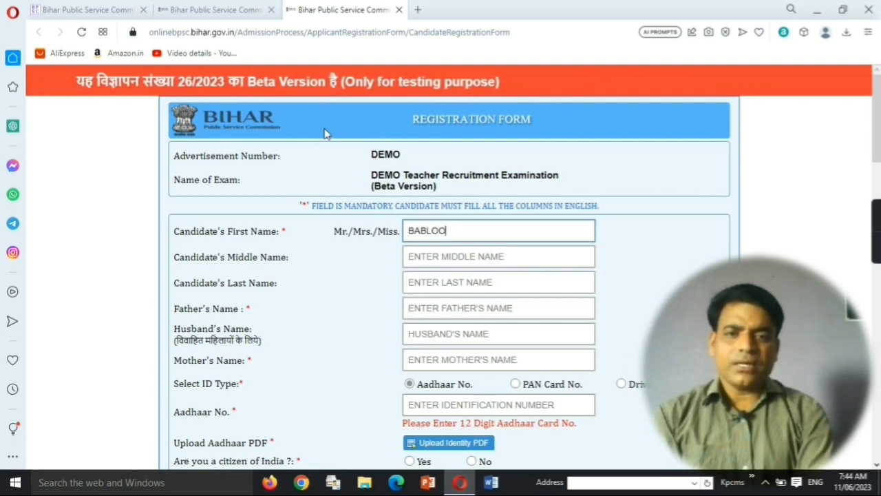
pyautogui.press('Tab')
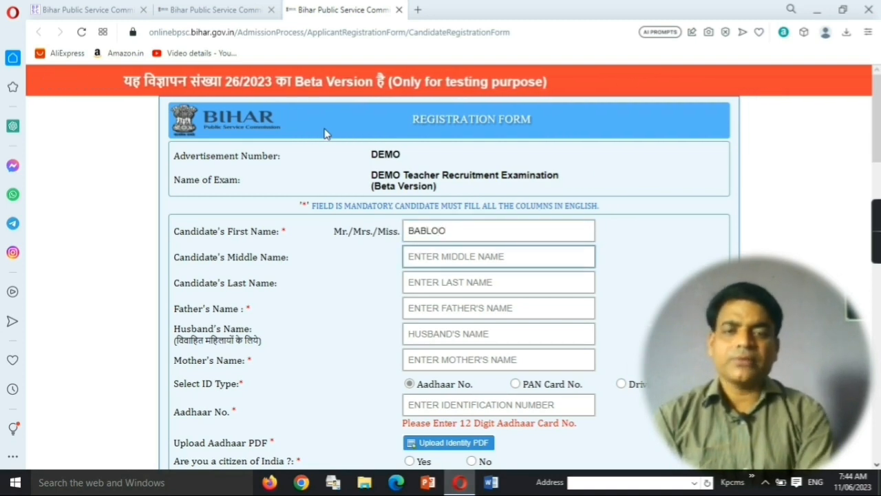
pyautogui.press('Tab')
pyautogui.press('Tab')
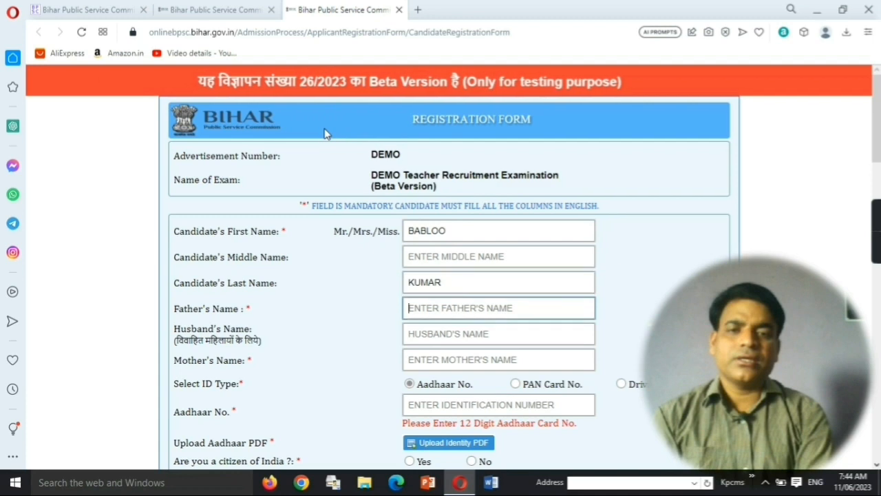
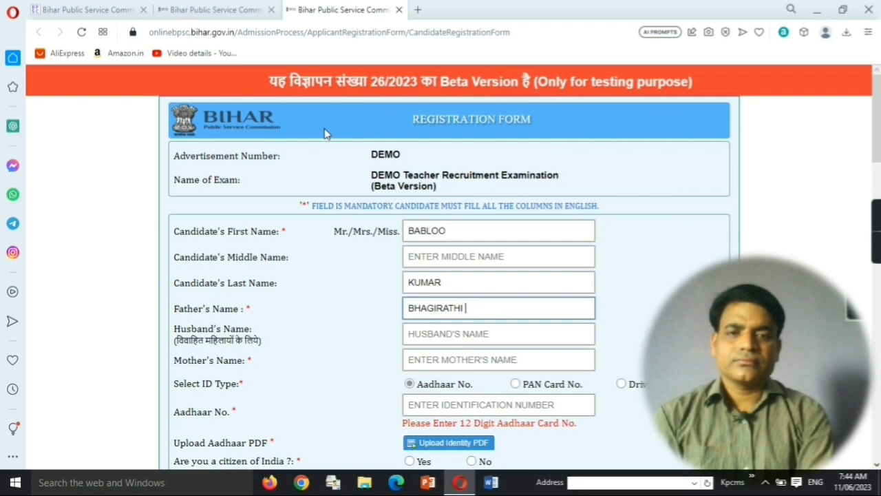
pyautogui.press('Tab')
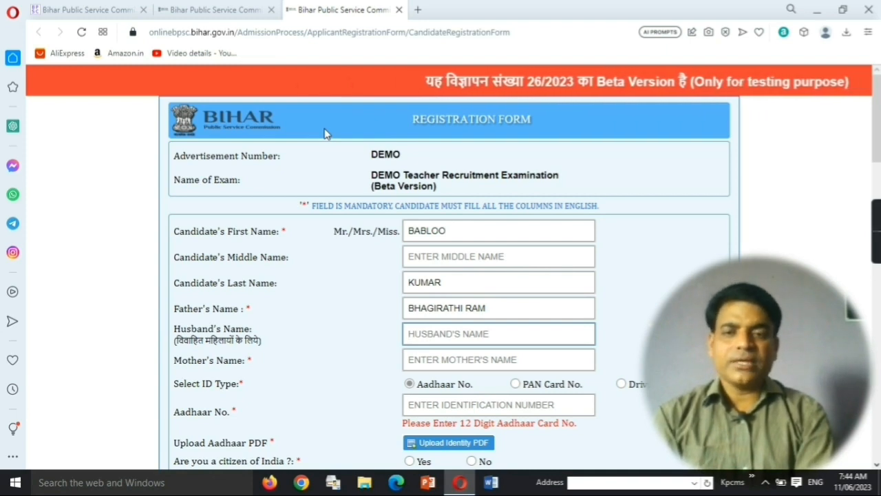
pyautogui.press('Tab')
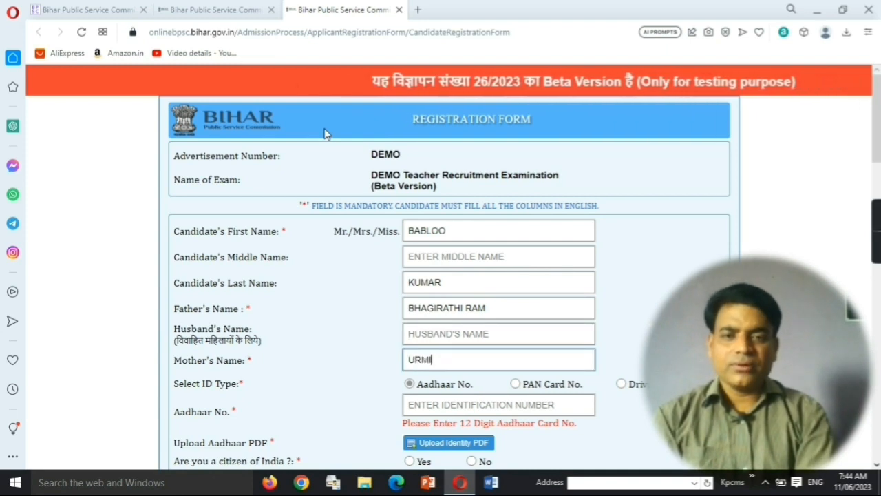
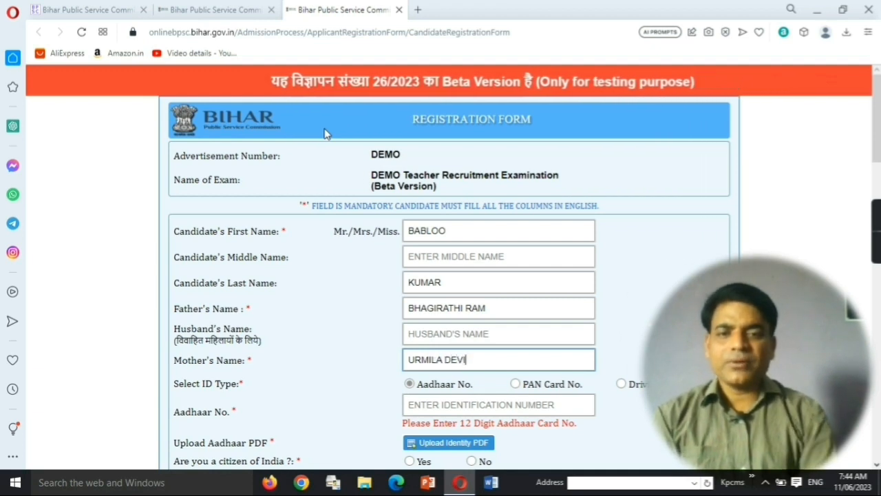
# Step: Enter the candidate's 12-digit Aadhaar number and start the Aadhaar PDF upload
pyautogui.scroll(-1, 344, 239)
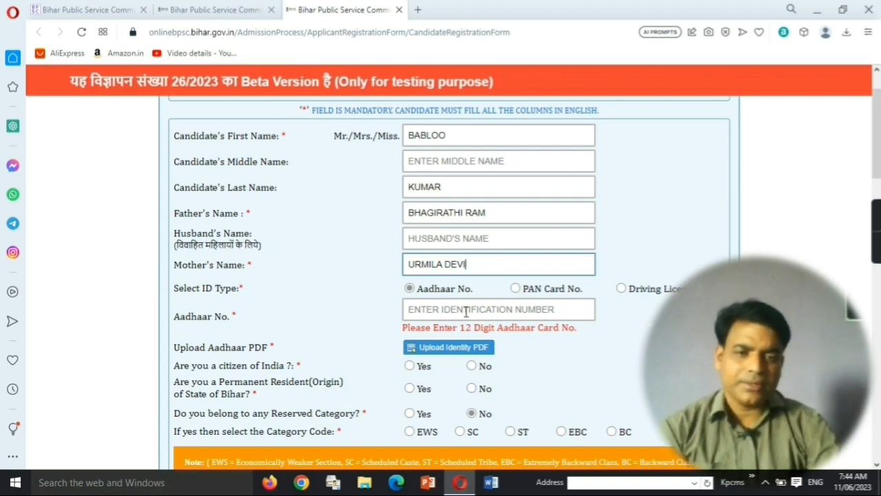
pyautogui.click(466, 311)
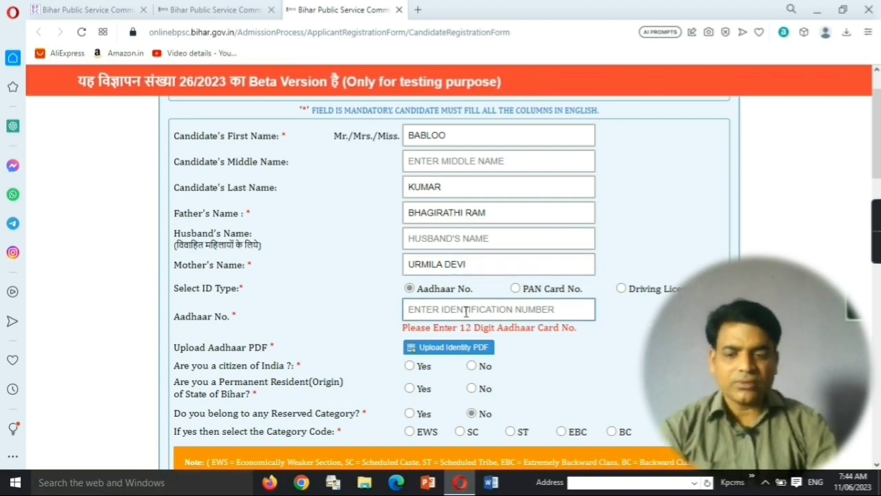
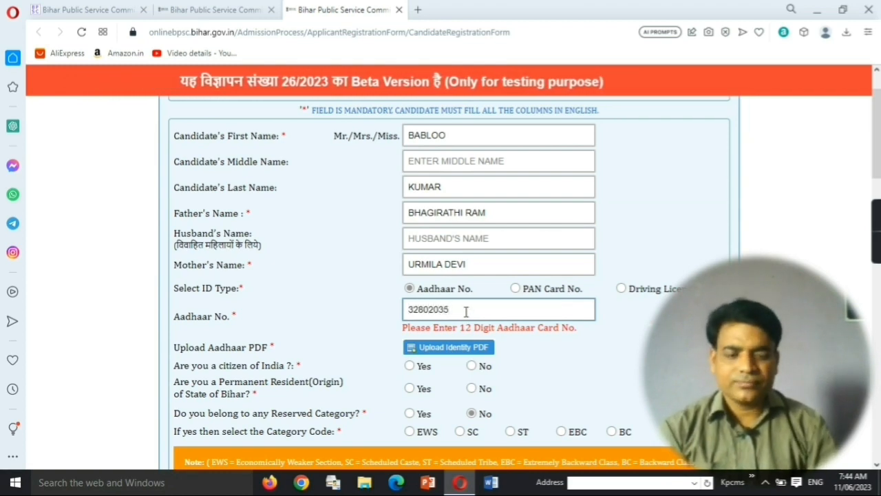
pyautogui.scroll(-2, 434, 312)
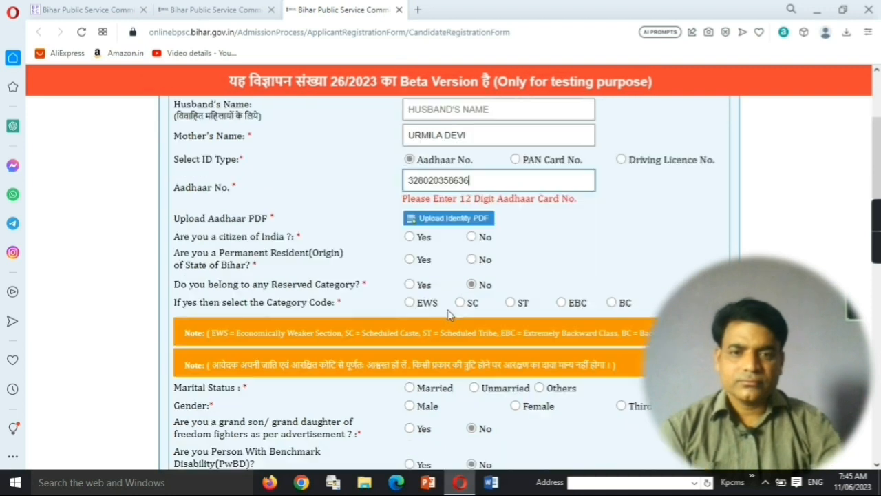
pyautogui.click(445, 218)
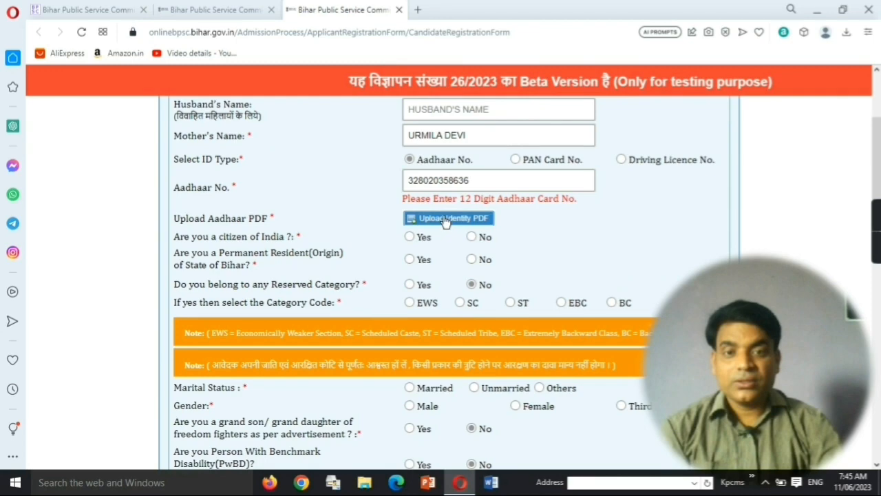
# Step: Try uploading the Aadhaar PDF from the Desktop and dismiss the Max 100 KB size error
pyautogui.click(446, 219)
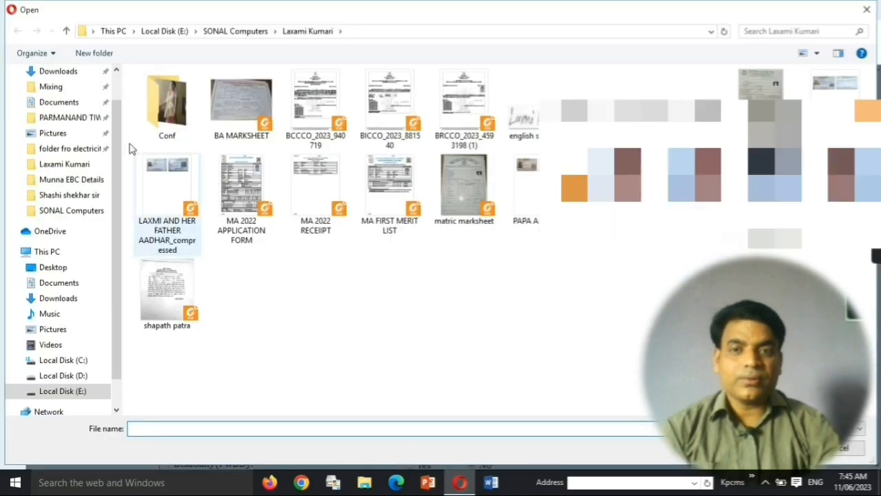
pyautogui.scroll(1, 117, 126)
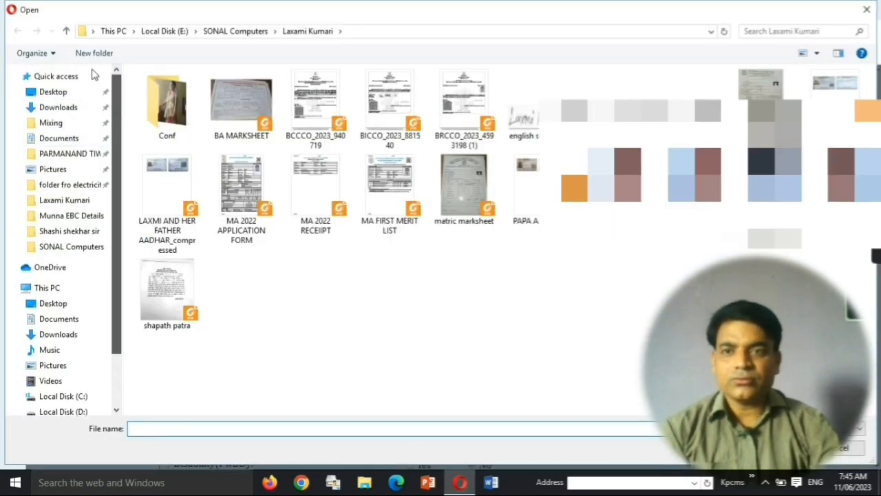
pyautogui.click(54, 91)
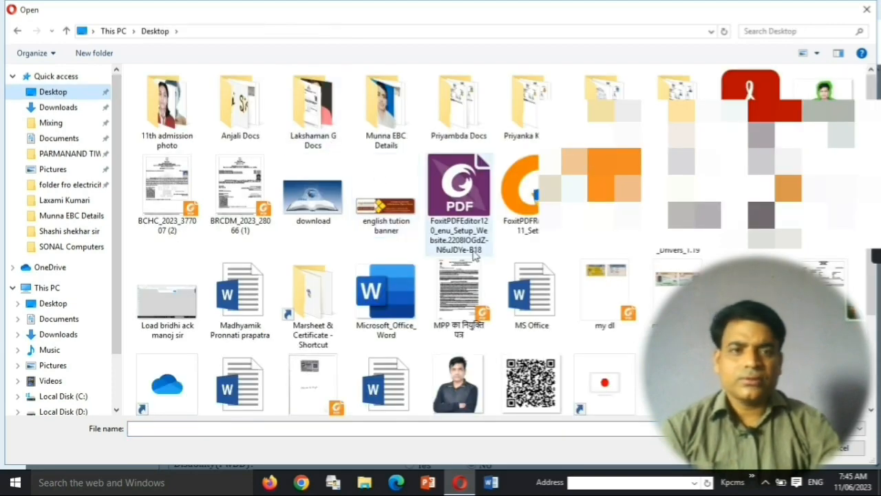
pyautogui.click(673, 285)
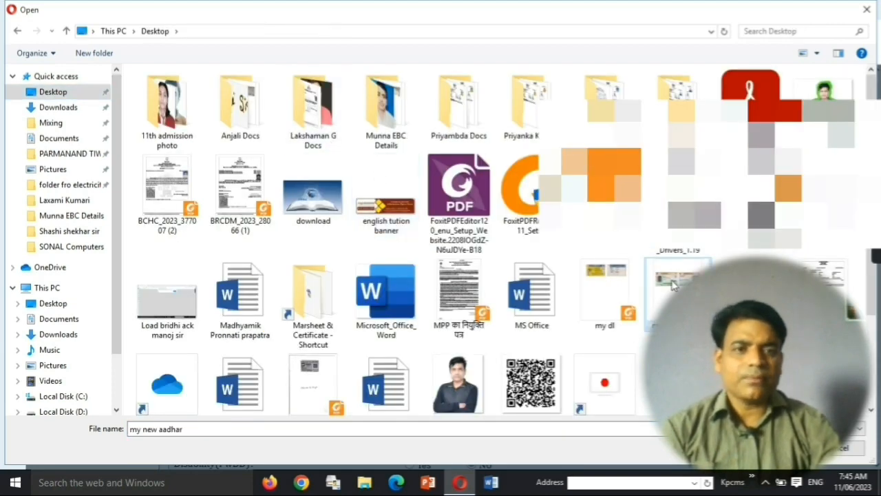
pyautogui.doubleClick(673, 285)
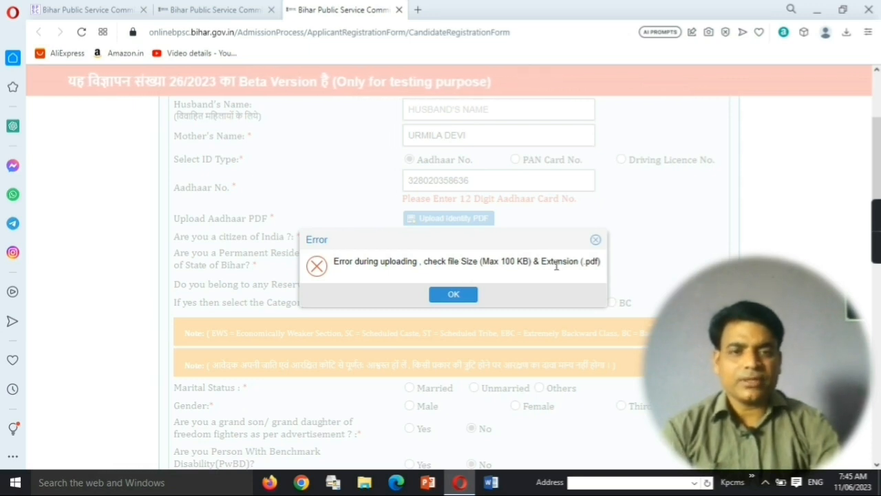
pyautogui.click(460, 297)
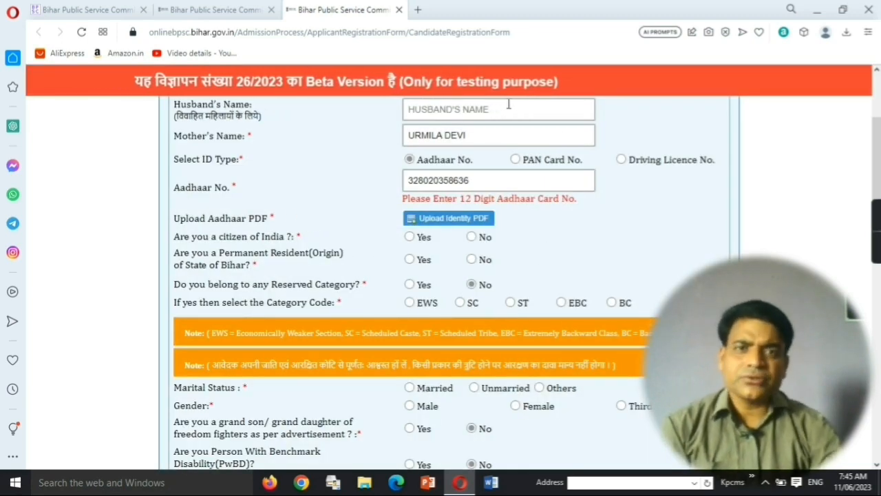
# Step: In a new tab, search Google for 'compress pdf izon'
pyautogui.click(419, 13)
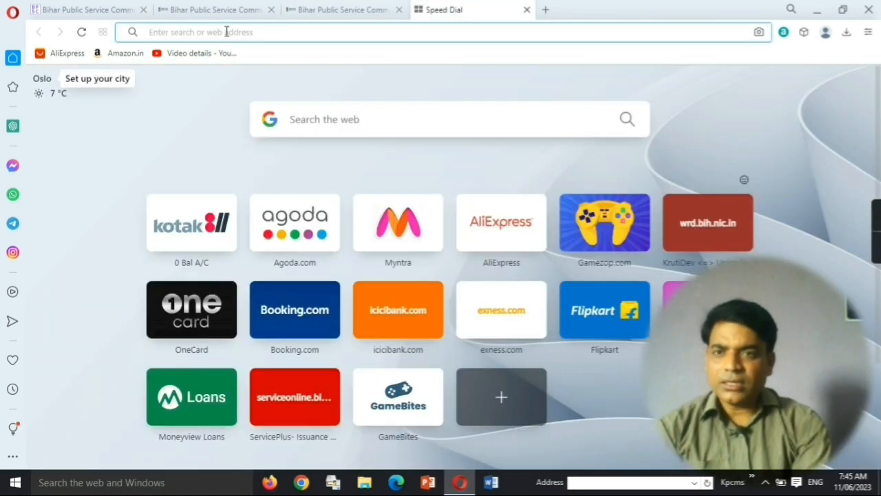
pyautogui.write('IZONE')
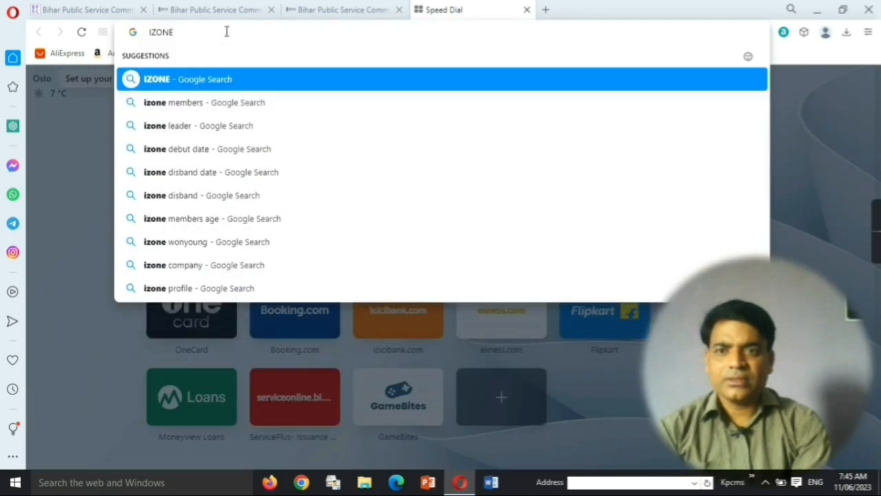
pyautogui.write(' PDF')
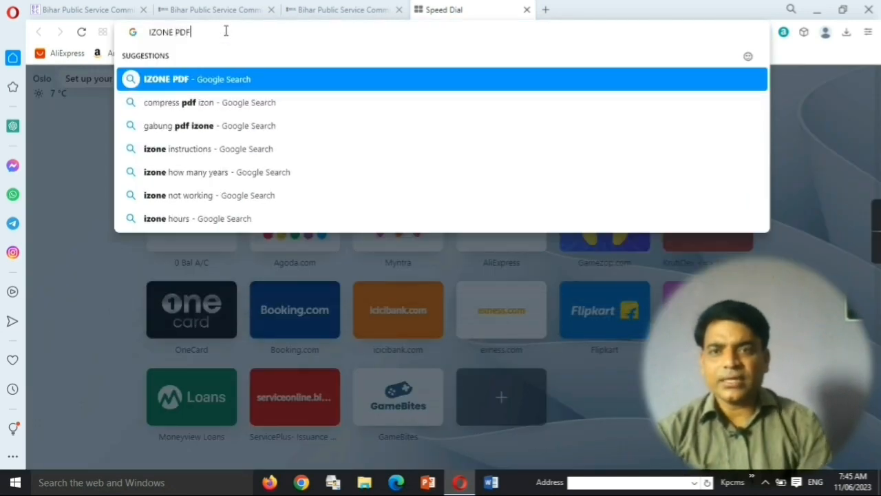
pyautogui.press('Down')
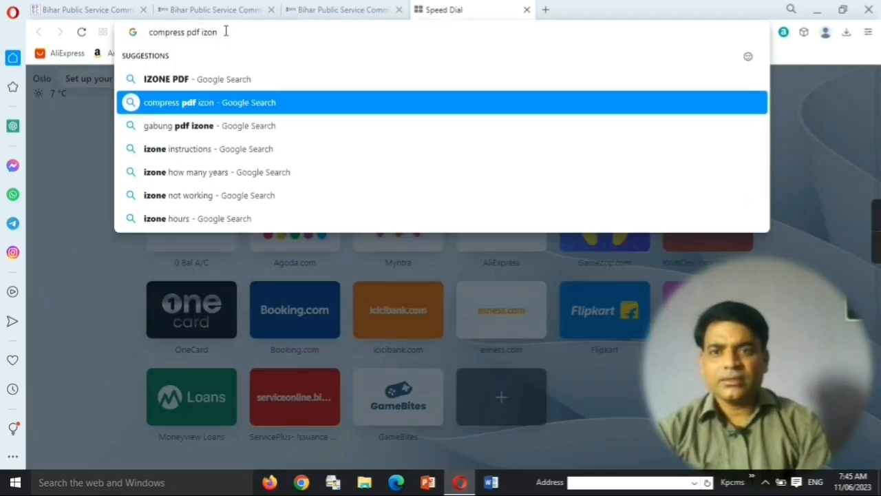
pyautogui.press('Return')
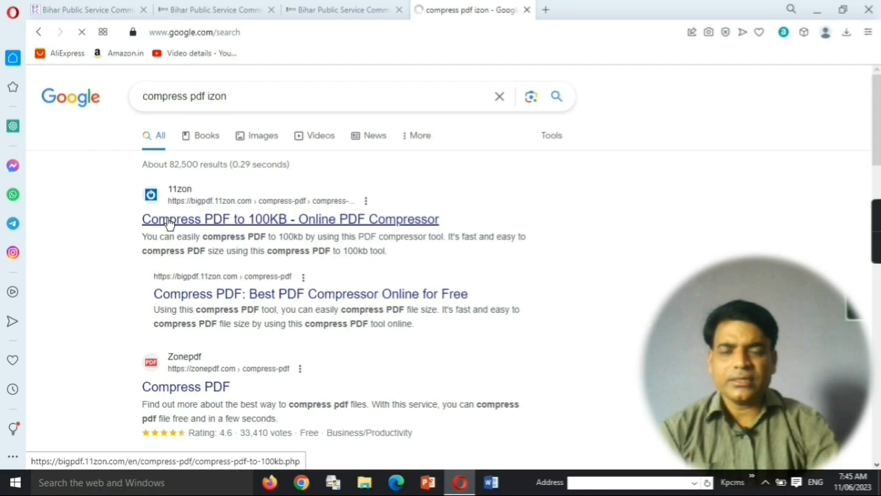
# Step: Compress my new aadhar.pdf on 11zon at level 7 to 87.48 KB and download it
pyautogui.click(409, 316)
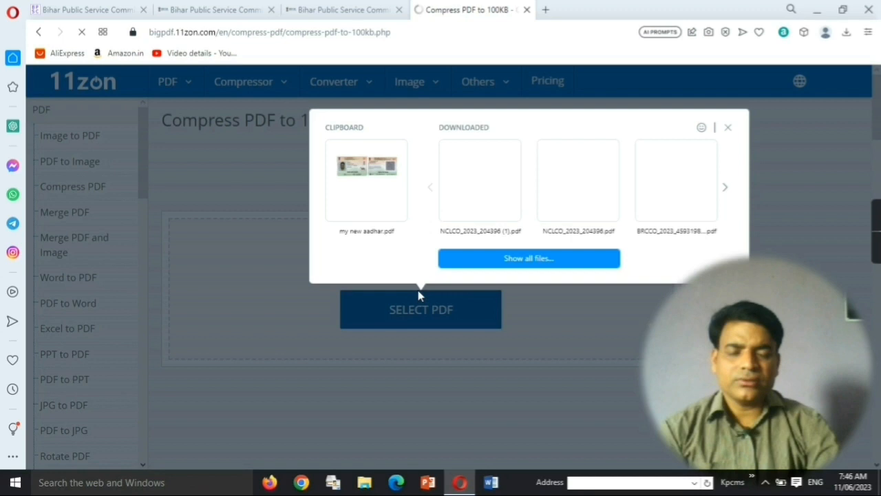
pyautogui.click(357, 179)
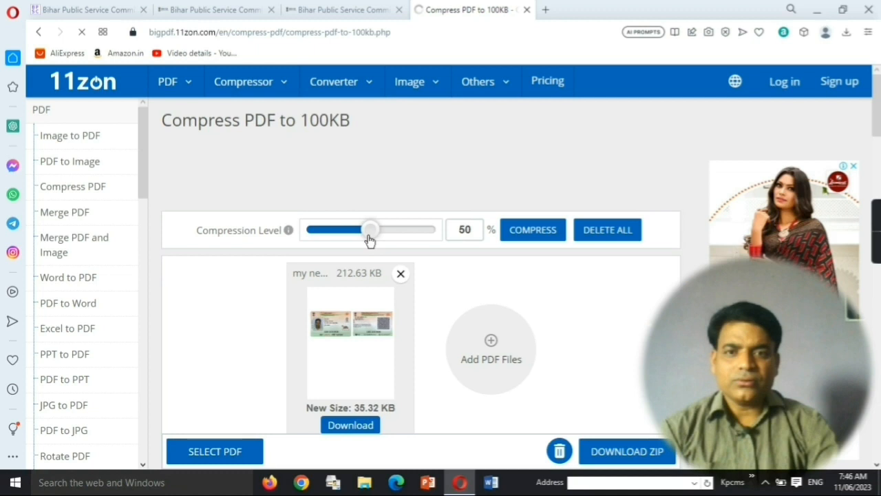
pyautogui.moveTo(370, 231); pyautogui.dragTo(352, 231)
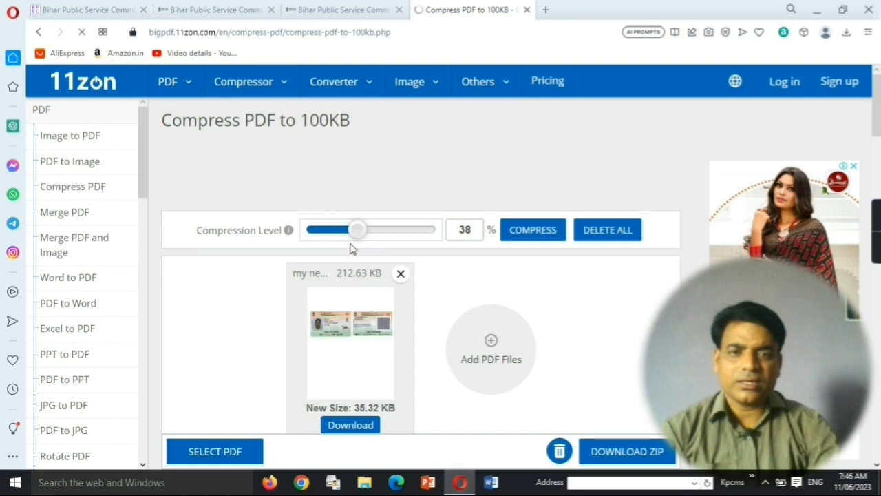
pyautogui.moveTo(357, 230); pyautogui.dragTo(335, 230)
pyautogui.click(507, 227)
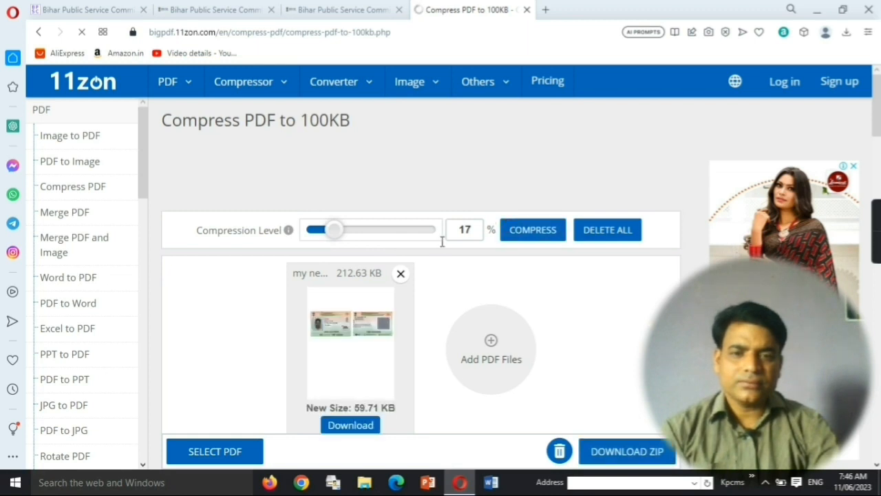
pyautogui.moveTo(335, 230); pyautogui.dragTo(314, 230)
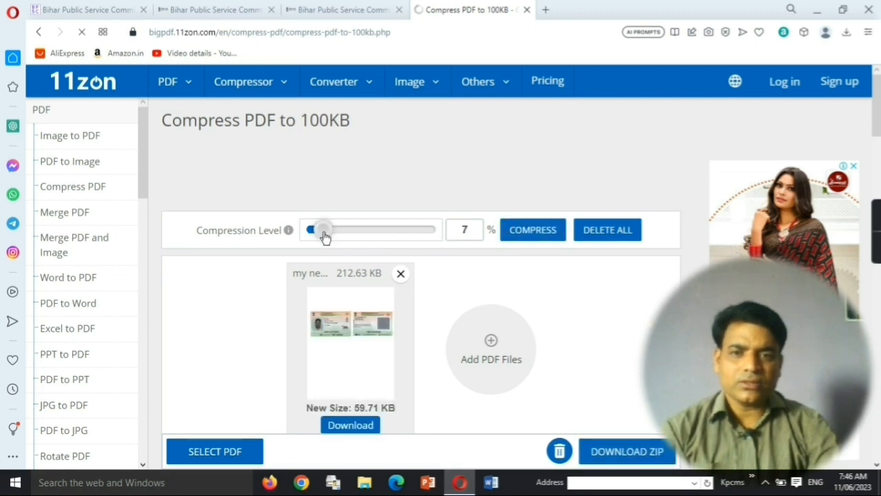
pyautogui.click(510, 230)
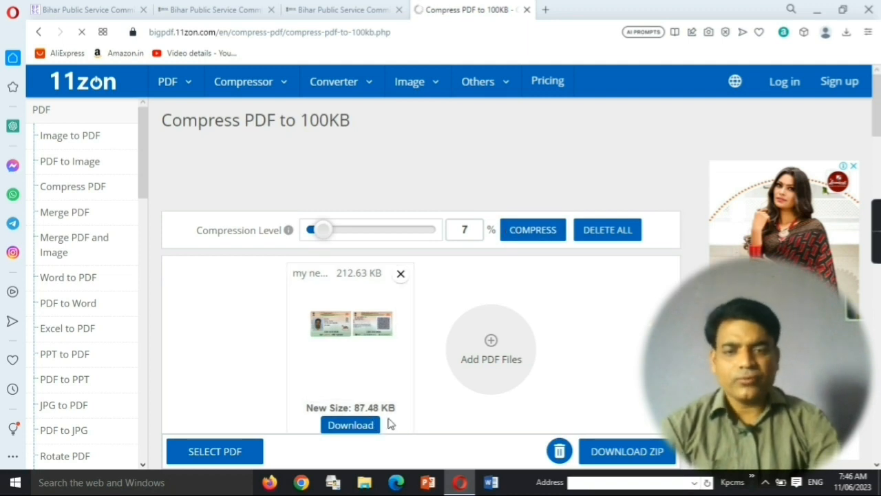
pyautogui.click(371, 425)
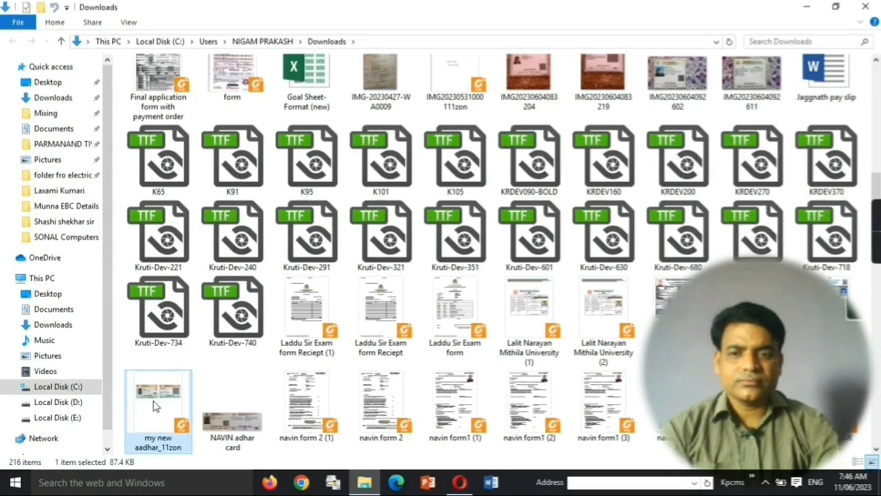
# Step: Move the compressed my new aadhar_11zon PDF from Downloads to Local Disk (E:)
pyautogui.doubleClick(154, 404)
pyautogui.rightClick(174, 393)
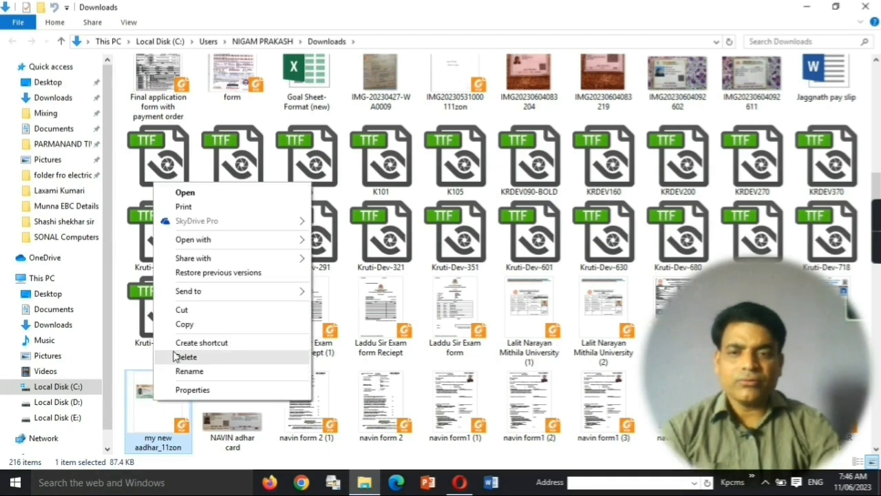
pyautogui.click(183, 310)
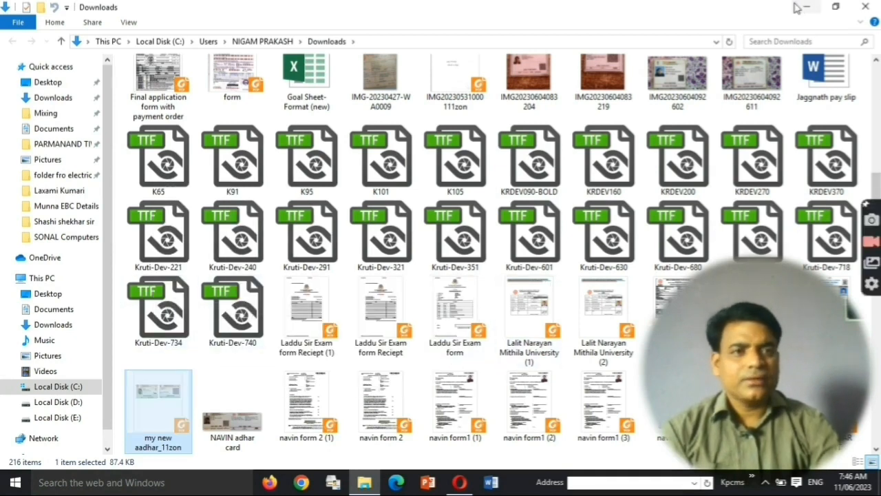
pyautogui.click(806, 7)
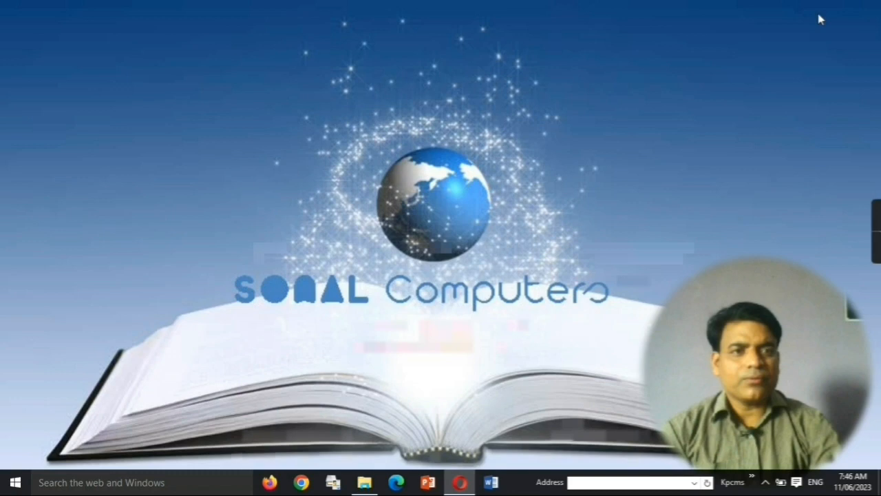
pyautogui.moveTo(662, 361)
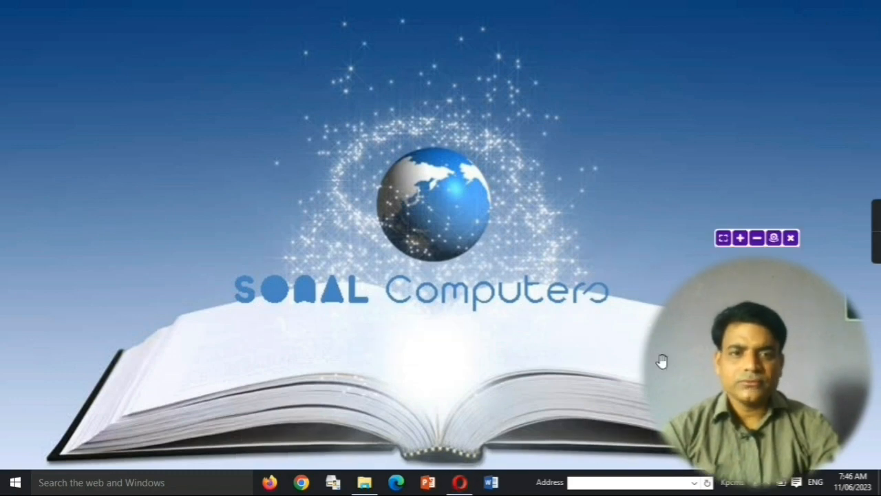
pyautogui.click(364, 481)
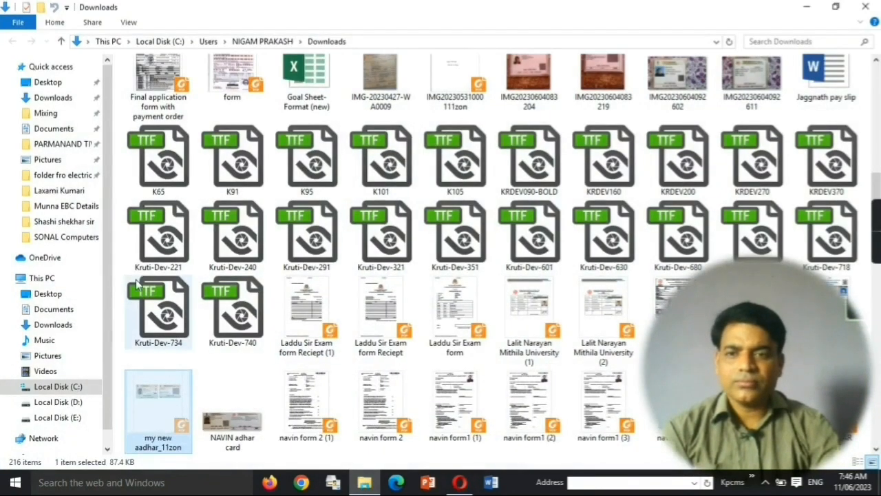
pyautogui.click(58, 417)
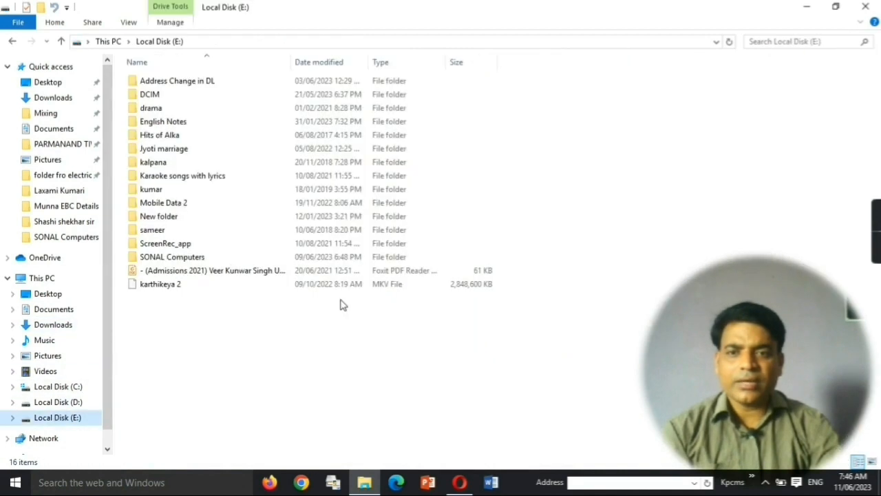
pyautogui.rightClick(291, 340)
pyautogui.click(320, 252)
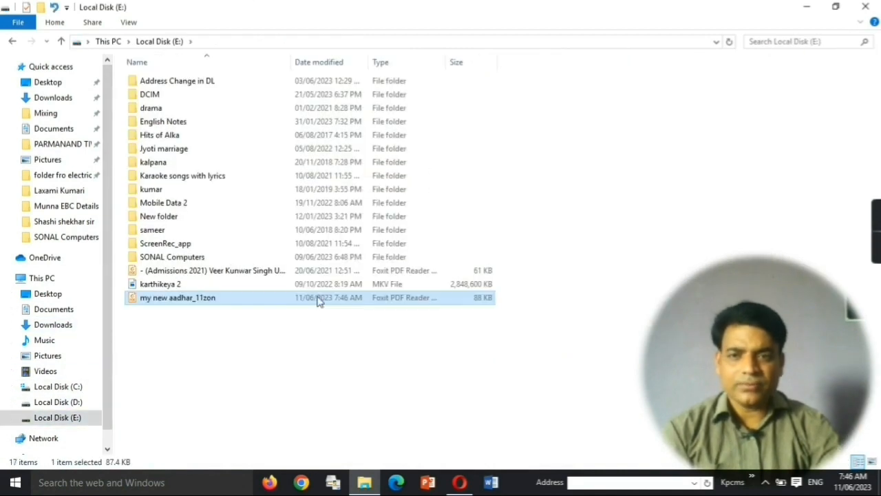
pyautogui.click(317, 355)
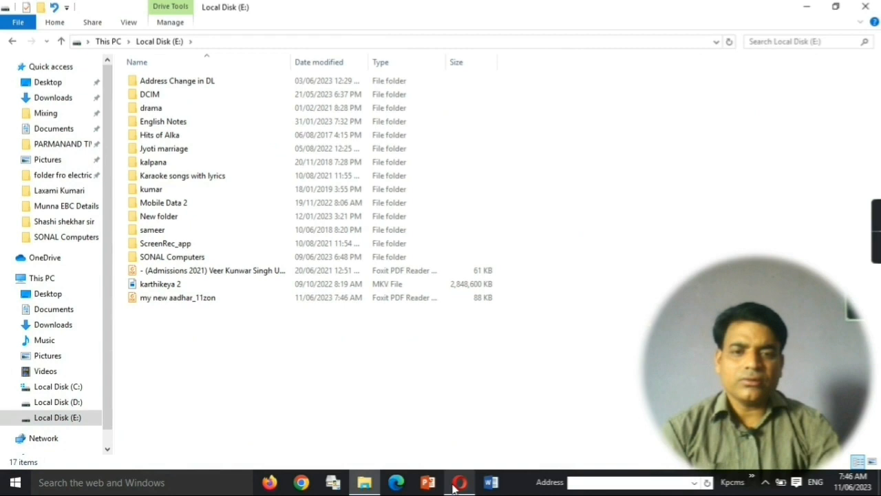
pyautogui.click(454, 486)
# Step: Upload my new aadhar_11zon from Local Disk (E:) as the Identity PDF
pyautogui.click(432, 219)
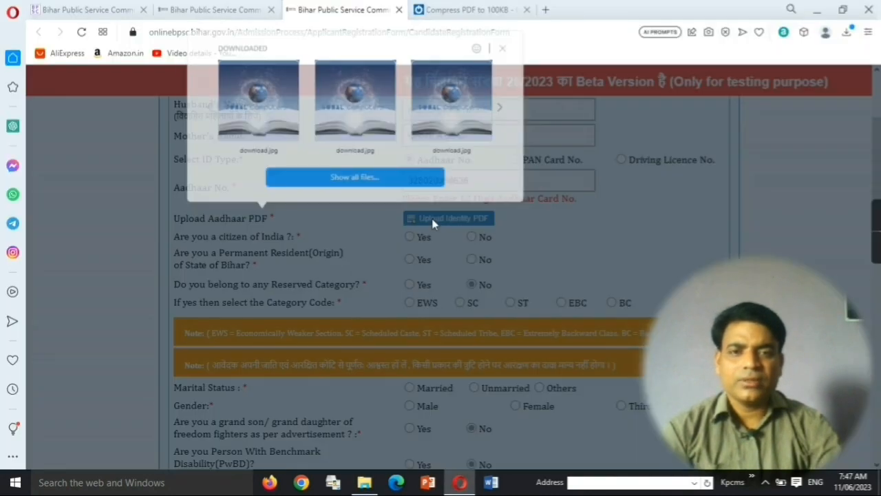
pyautogui.click(381, 179)
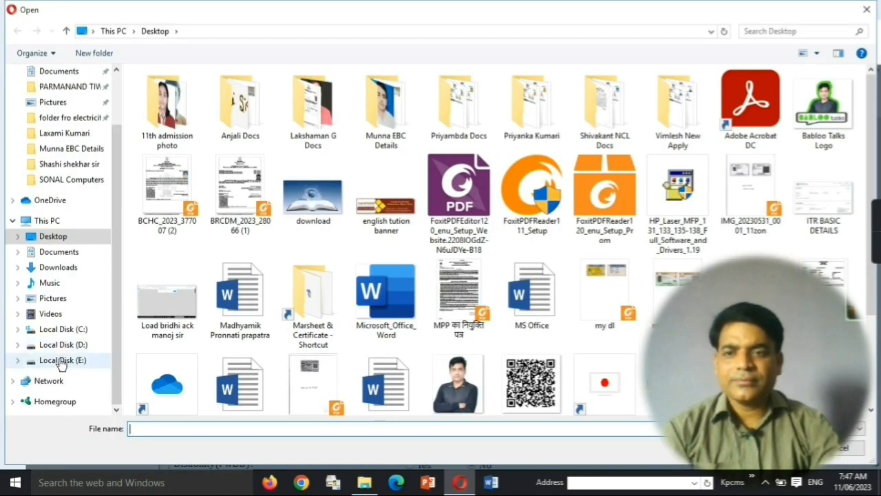
pyautogui.click(61, 360)
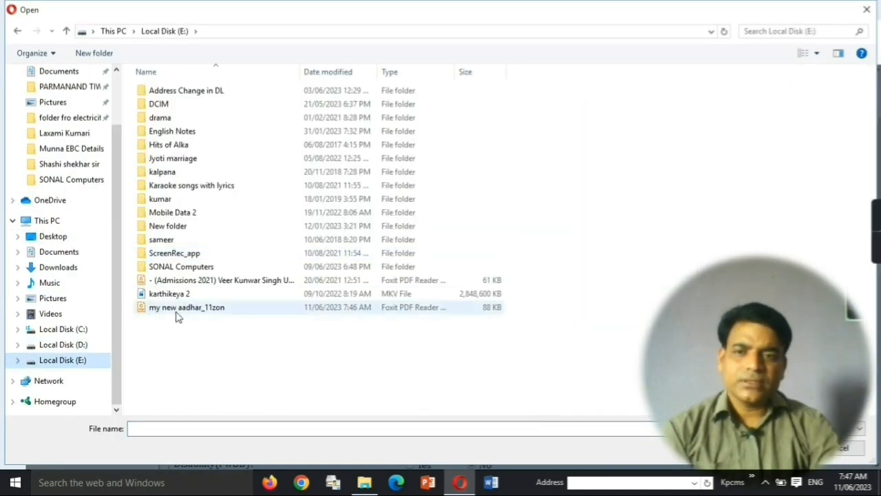
pyautogui.doubleClick(176, 308)
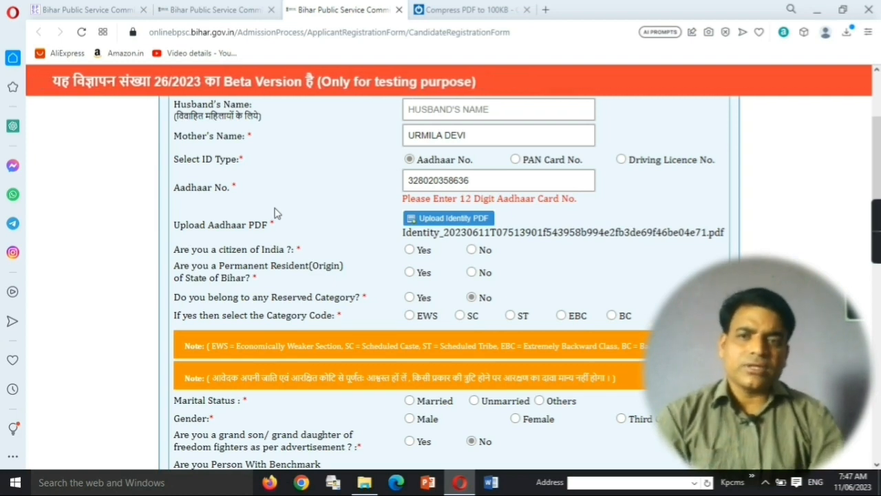
# Step: Answer Yes to being an Indian citizen and a permanent Bihar resident
pyautogui.scroll(-1, 274, 213)
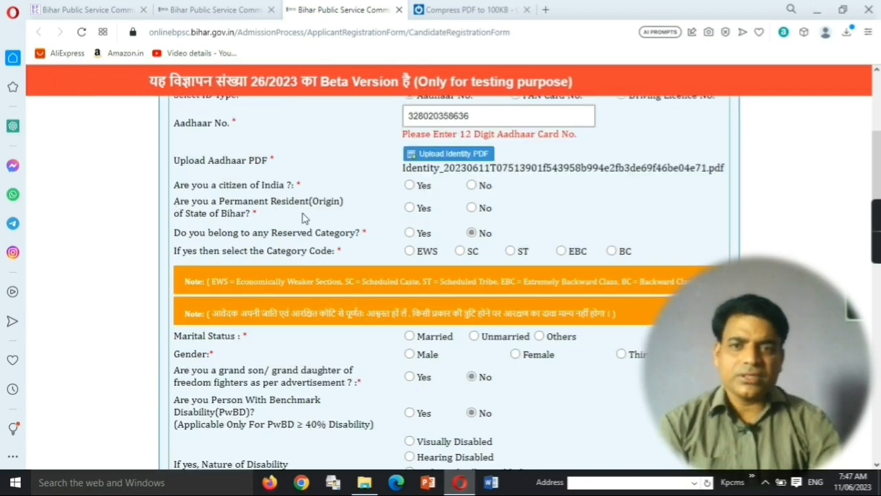
pyautogui.click(410, 185)
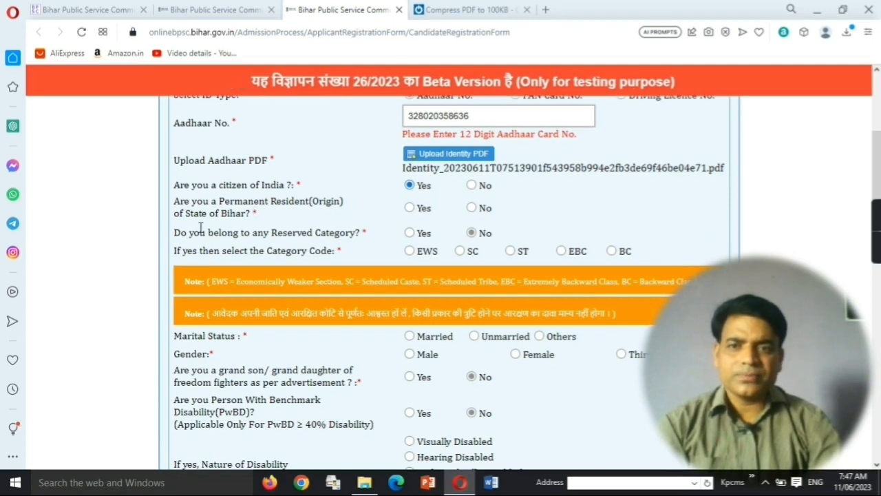
pyautogui.click(410, 208)
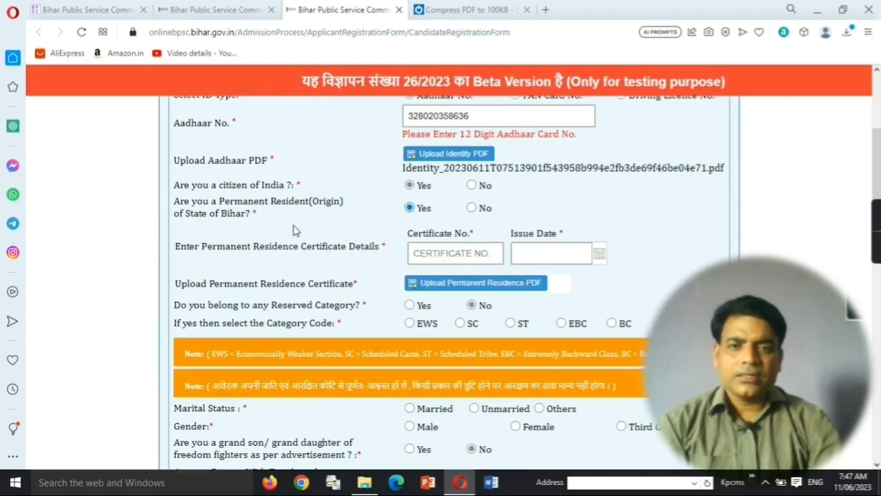
# Step: Enter the permanent residence certificate number and set its issue date to 6/7/2023
pyautogui.scroll(-1, 292, 230)
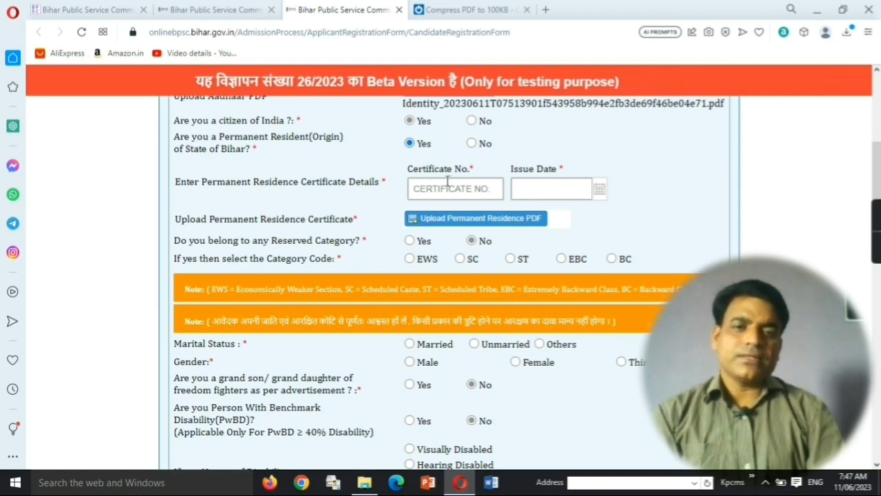
pyautogui.click(426, 182)
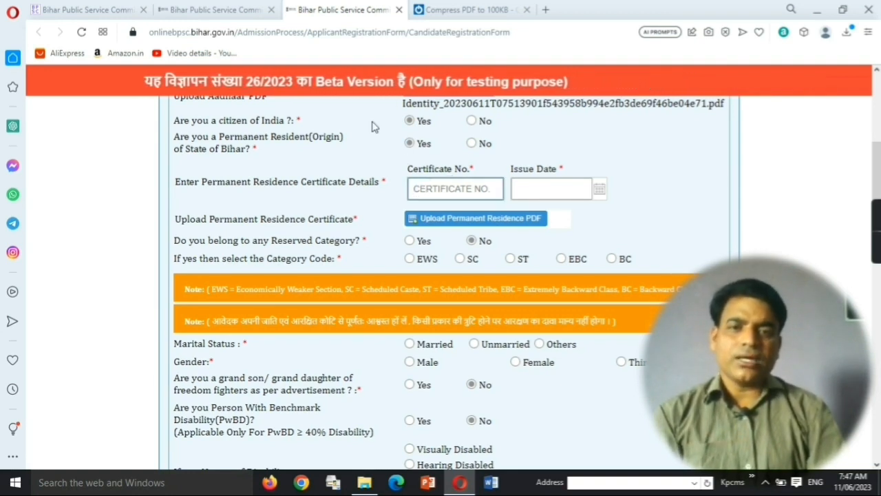
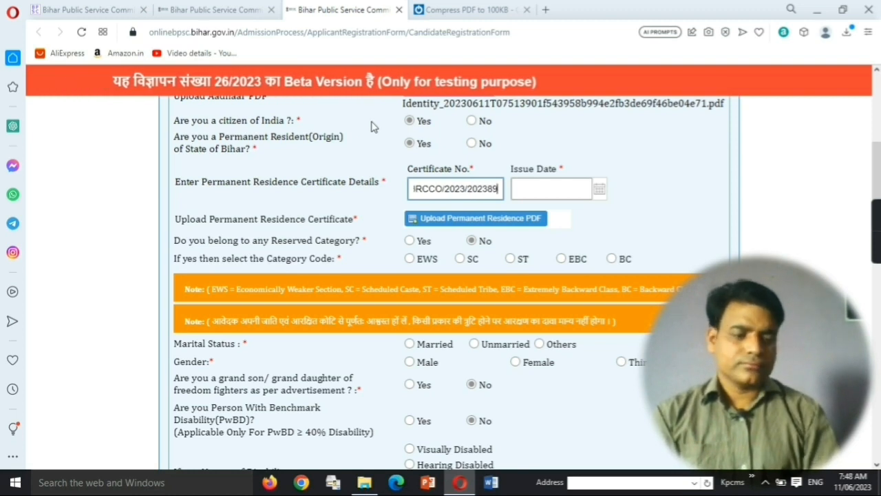
pyautogui.click(569, 188)
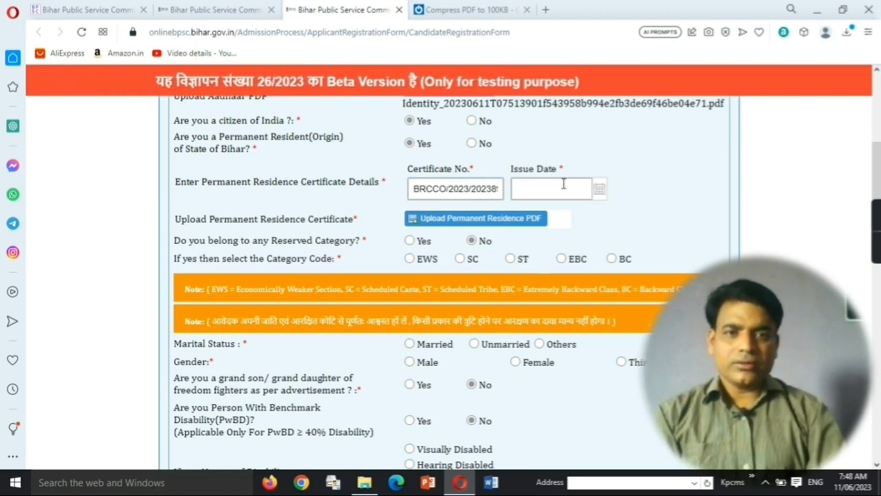
pyautogui.click(599, 190)
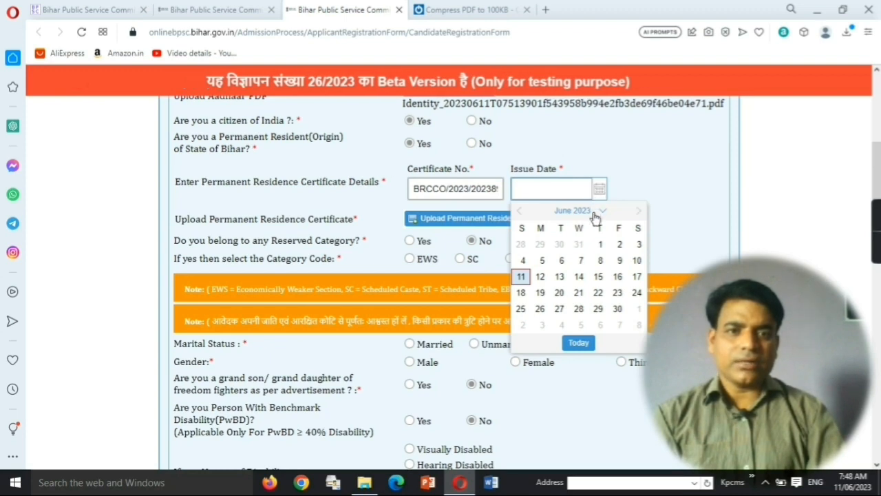
pyautogui.click(580, 261)
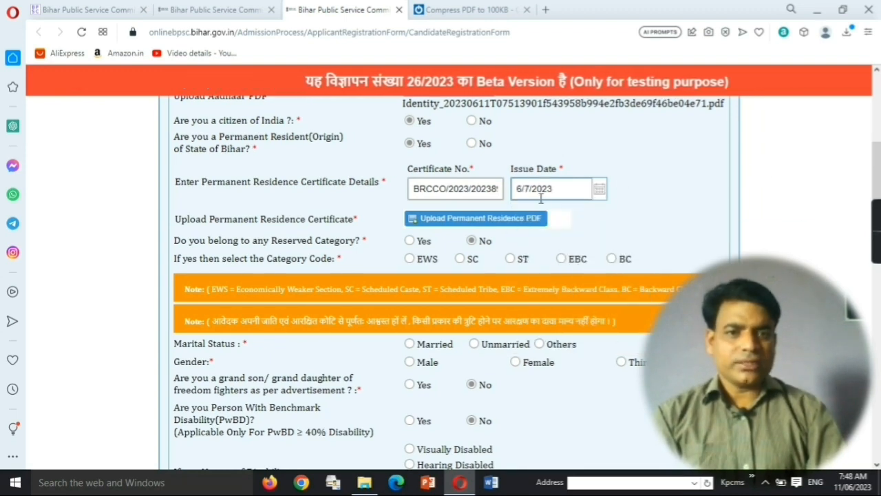
pyautogui.scroll(-1, 541, 198)
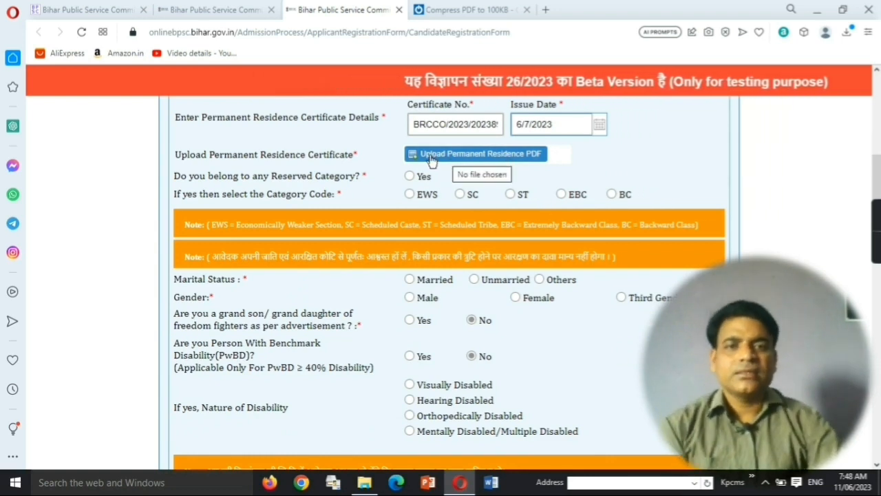
# Step: Upload the permanent residence certificate PDF, choosing it from all files on the computer
pyautogui.click(431, 160)
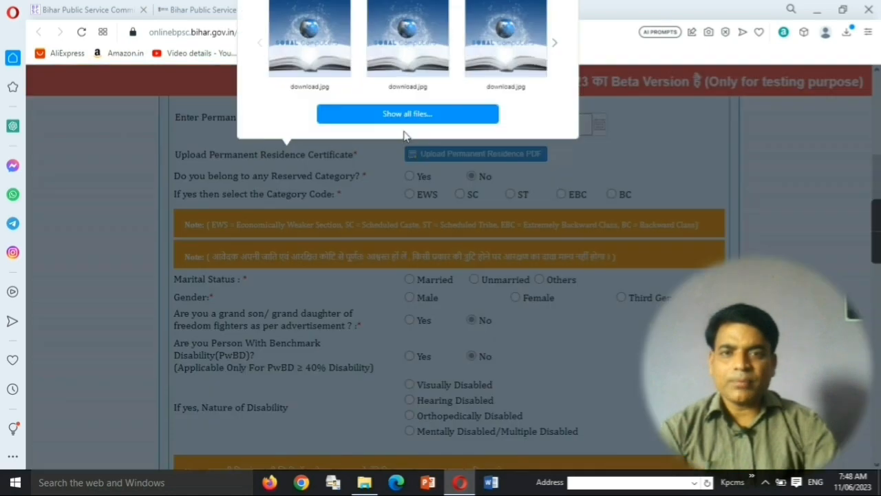
pyautogui.click(396, 116)
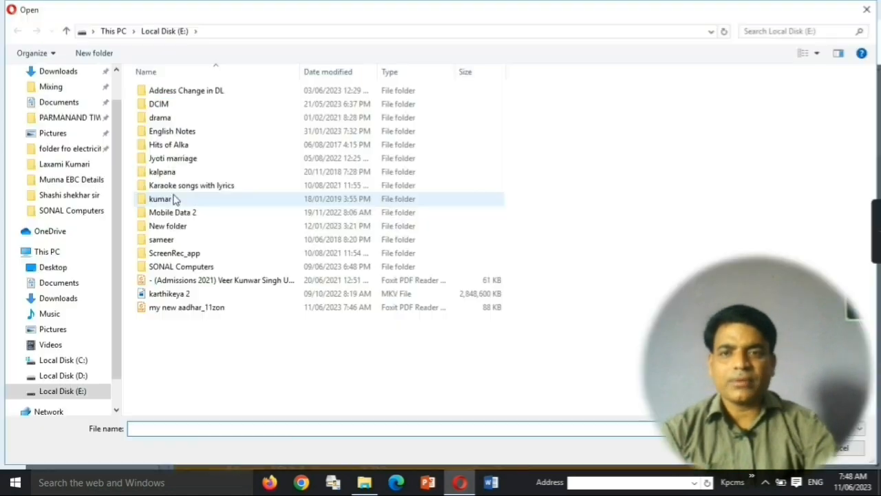
pyautogui.click(165, 310)
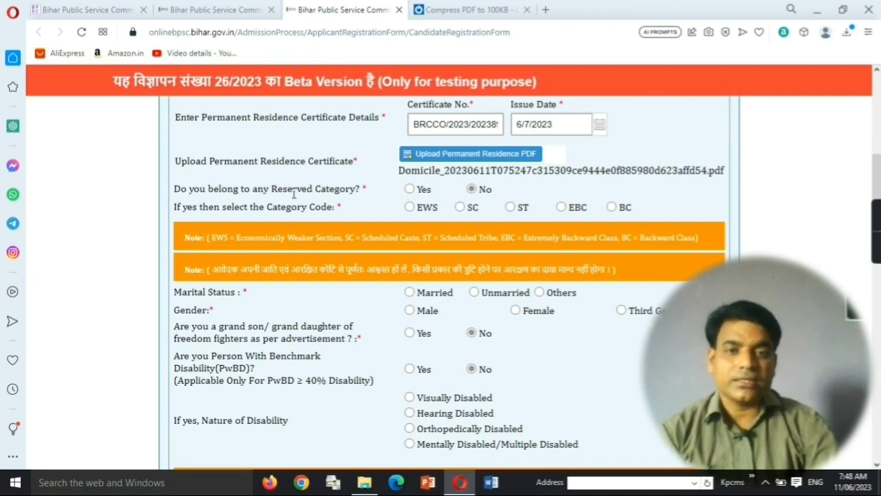
# Step: Keep Reserved Category at No, and set Marital Status to Unmarried and Gender to Male
pyautogui.click(410, 190)
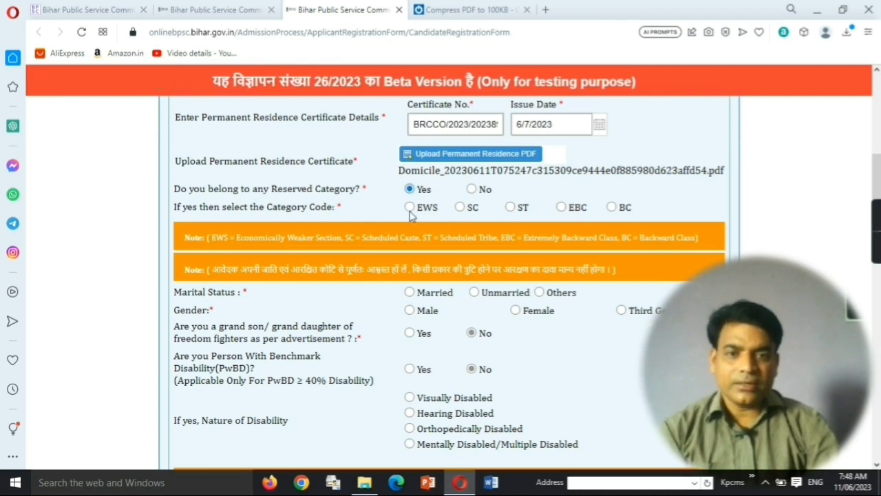
pyautogui.click(472, 190)
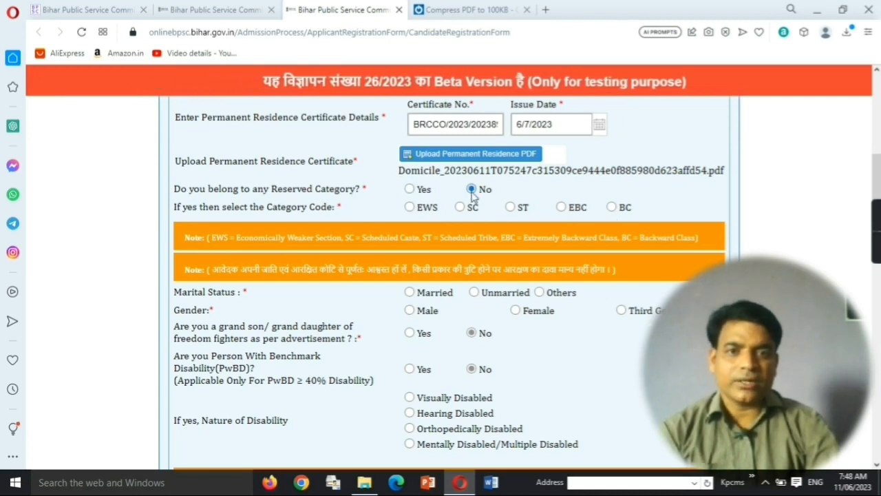
pyautogui.scroll(-1, 313, 173)
pyautogui.scroll(-1, 313, 171)
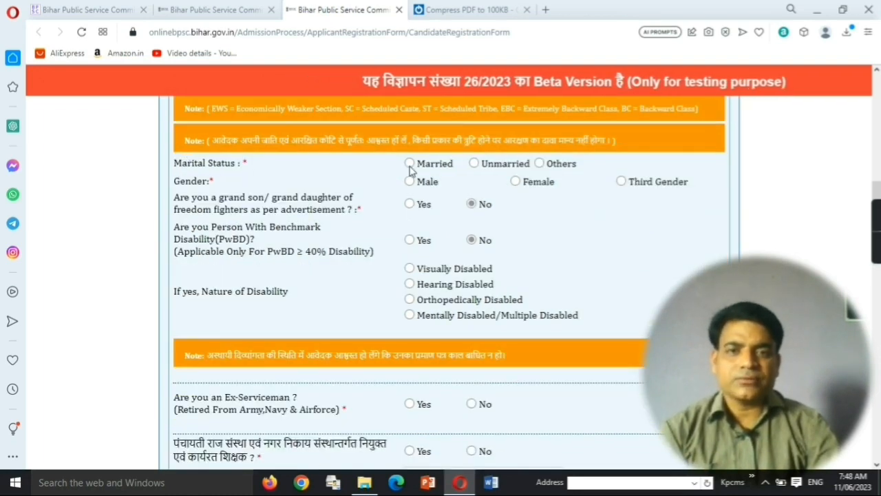
pyautogui.click(474, 163)
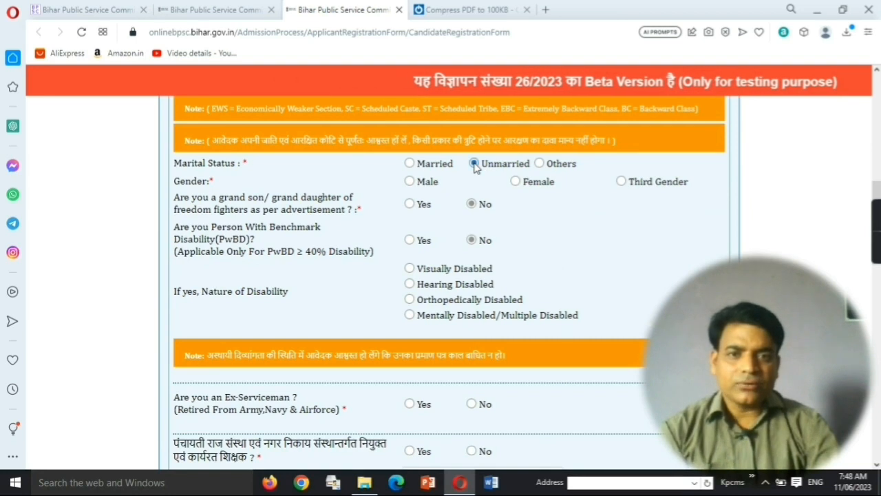
pyautogui.click(410, 182)
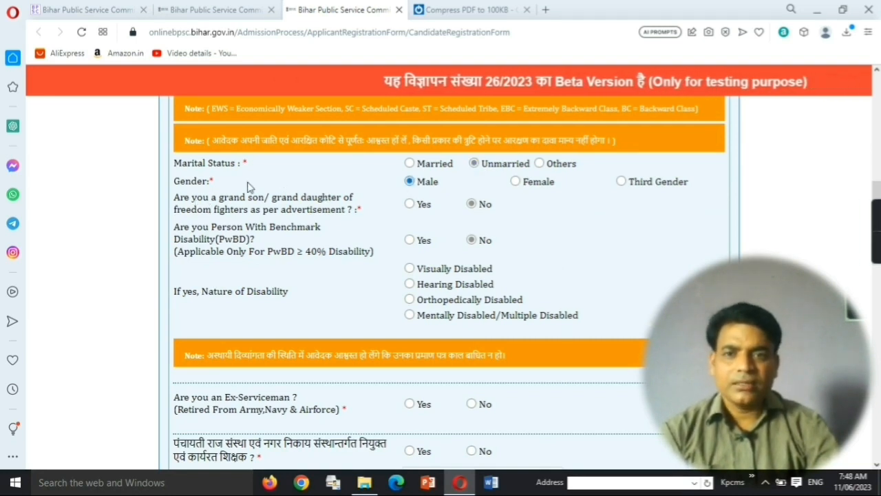
pyautogui.scroll(-1, 249, 186)
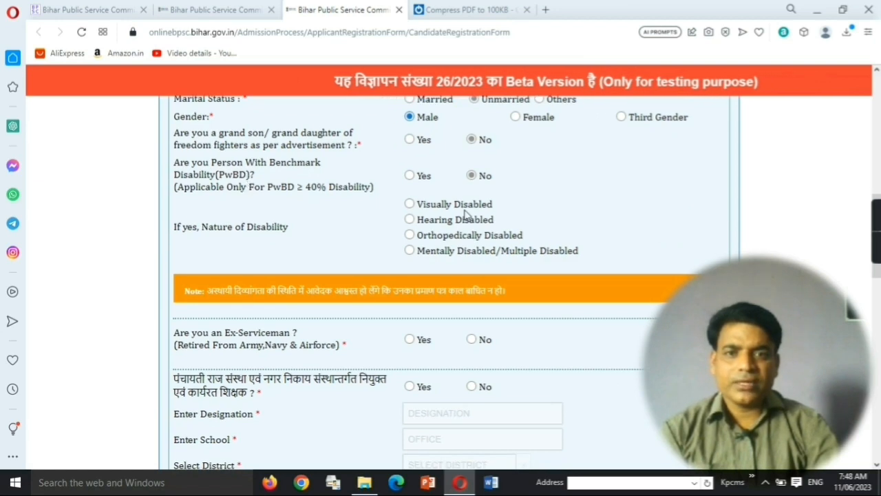
pyautogui.scroll(1, 344, 188)
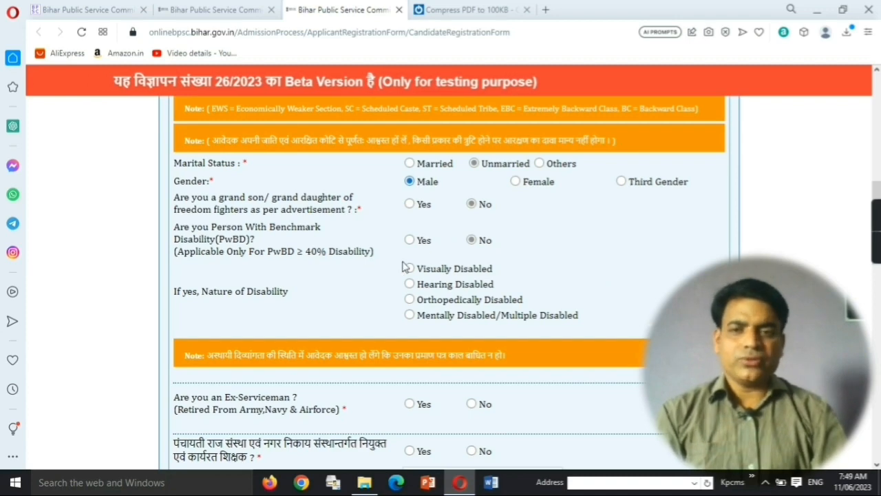
# Step: Answer No to the Ex-Serviceman question and to the Panchayati Raj/municipal teacher question
pyautogui.scroll(-1, 406, 265)
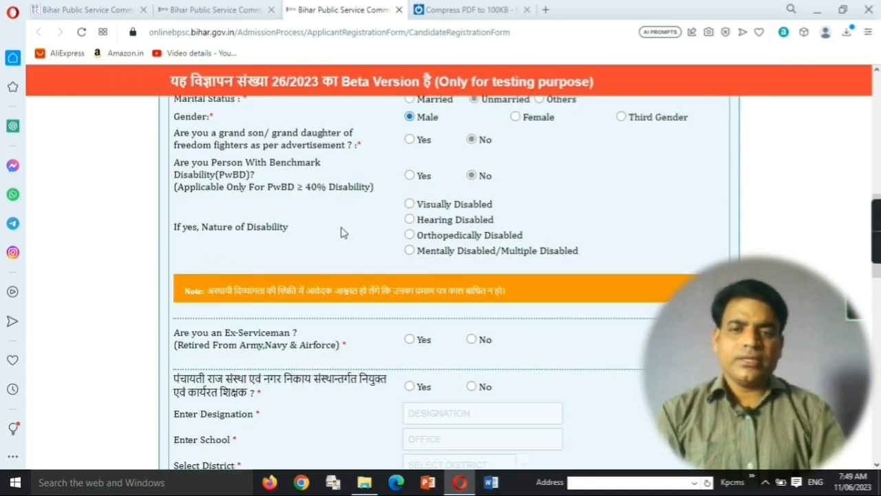
pyautogui.scroll(-1, 389, 211)
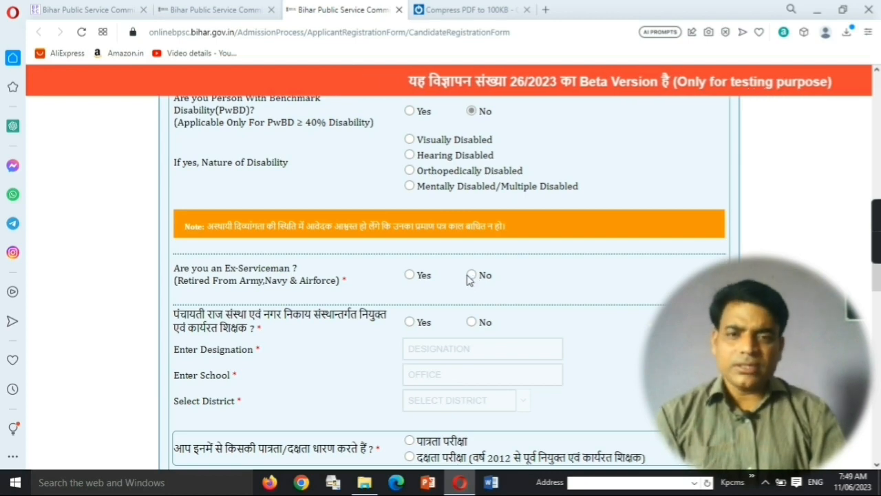
pyautogui.click(472, 277)
pyautogui.scroll(-2, 387, 222)
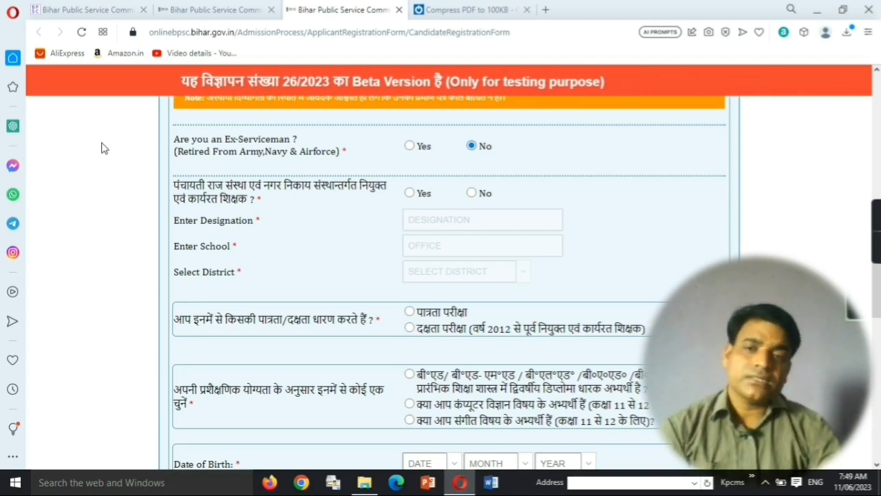
pyautogui.click(410, 194)
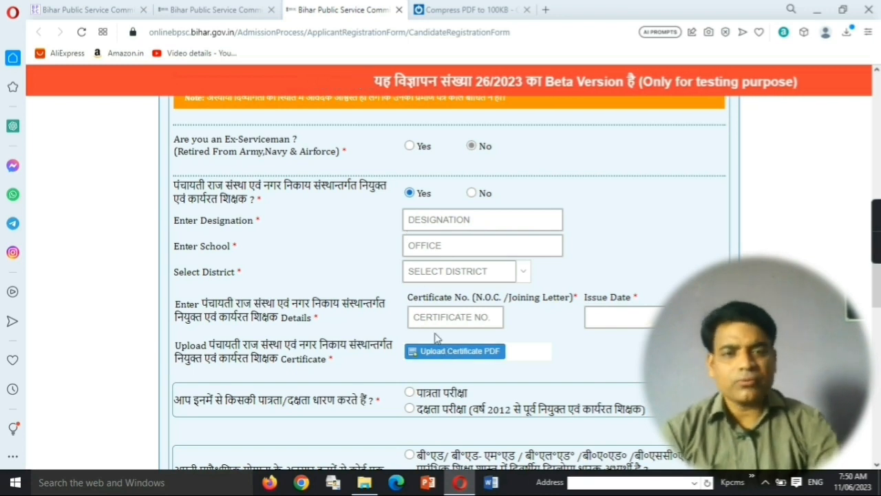
pyautogui.click(471, 192)
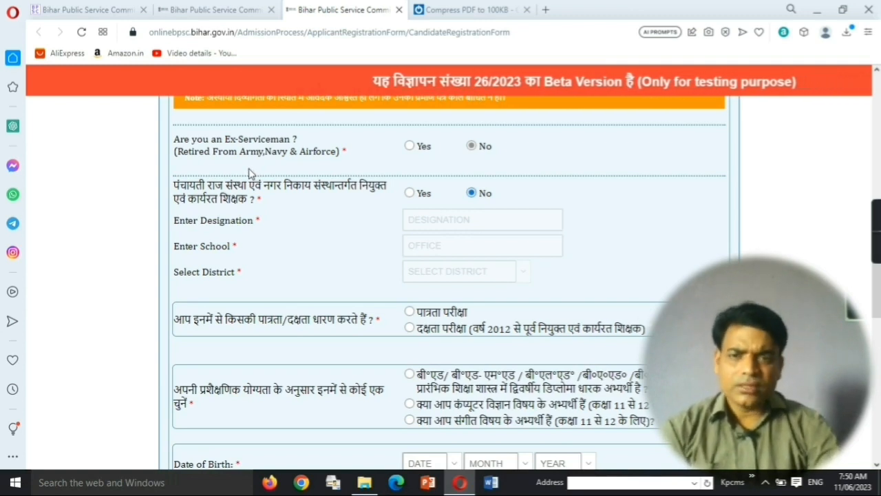
pyautogui.scroll(-1, 250, 173)
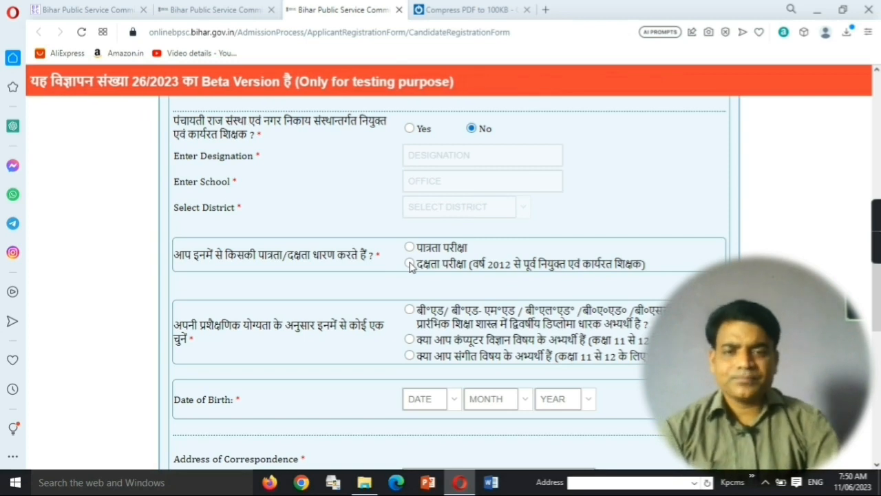
# Step: Select पात्रता परीक्षा, tick CTET PAPER I / BTET PAPER I, and dismiss the validation popup
pyautogui.click(410, 264)
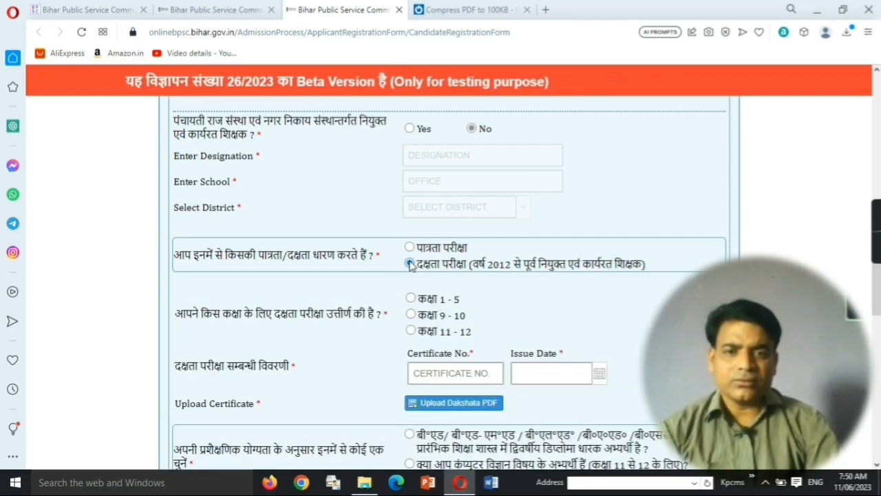
pyautogui.click(409, 247)
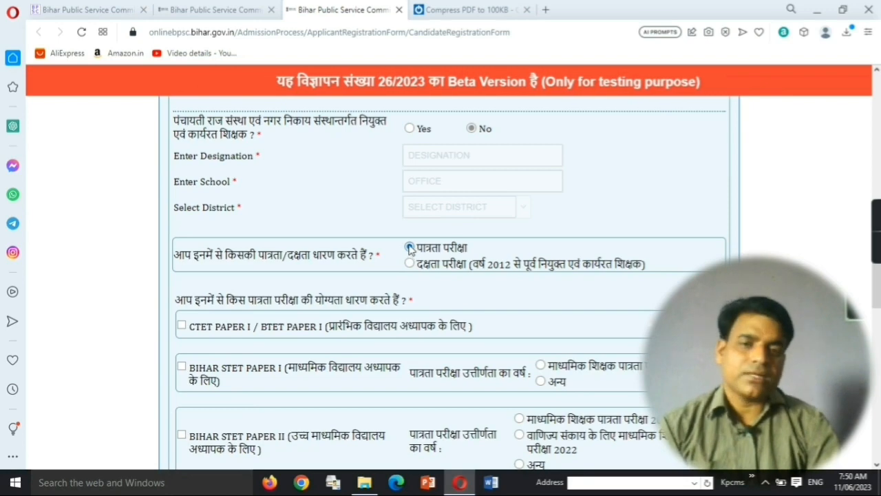
pyautogui.scroll(-1, 307, 260)
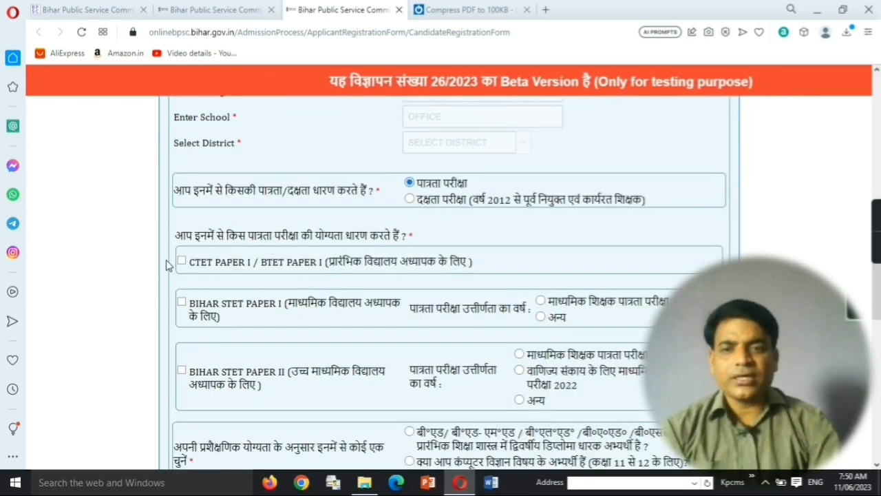
pyautogui.scroll(-1, 167, 265)
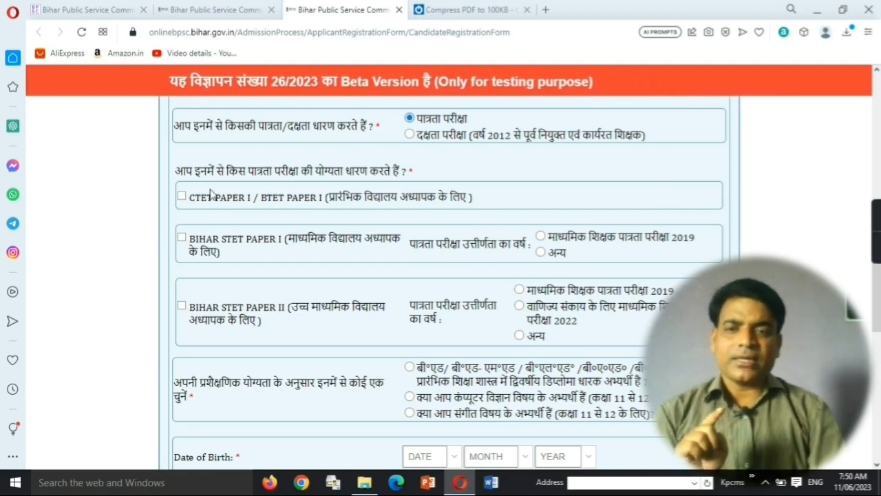
pyautogui.scroll(-1, 212, 195)
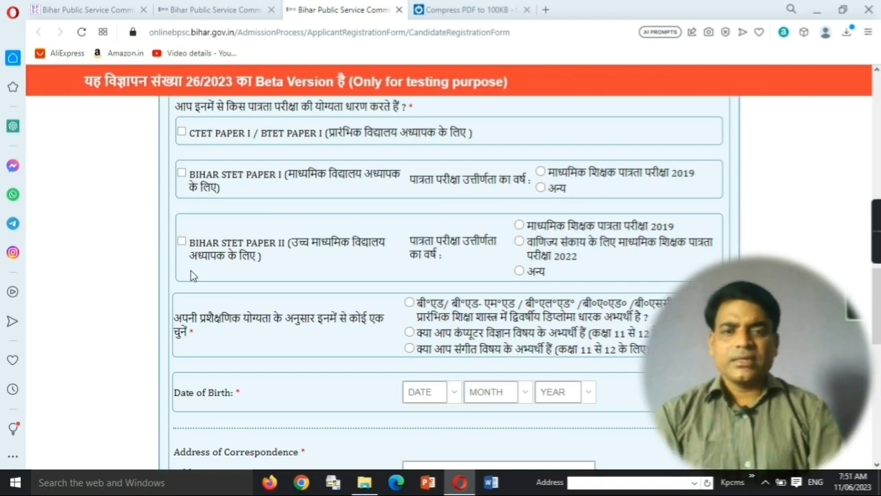
pyautogui.scroll(1, 185, 206)
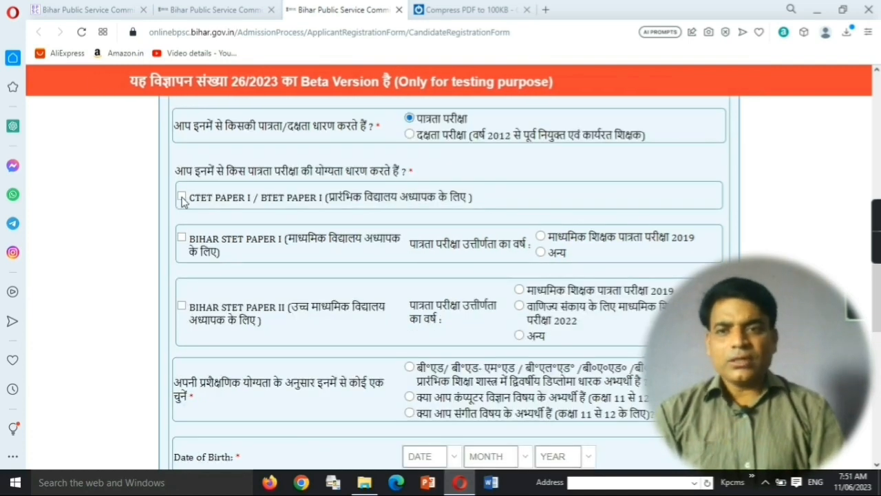
pyautogui.click(182, 198)
pyautogui.scroll(1, 234, 251)
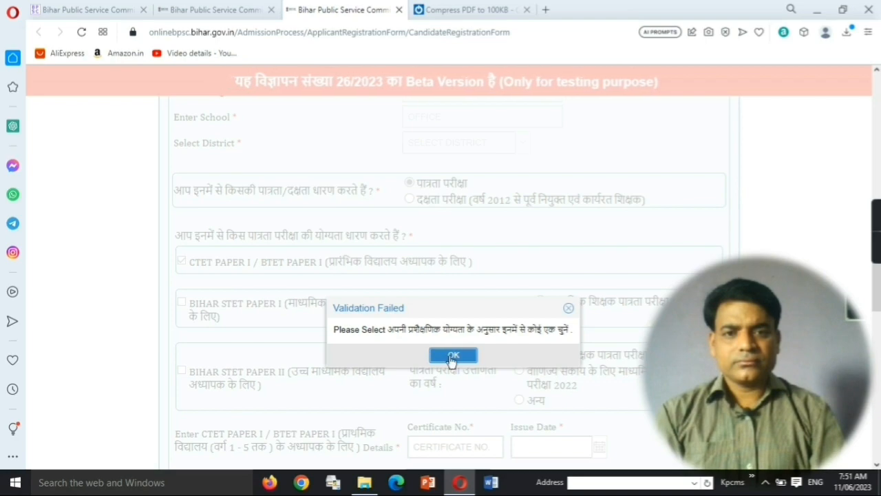
pyautogui.click(453, 355)
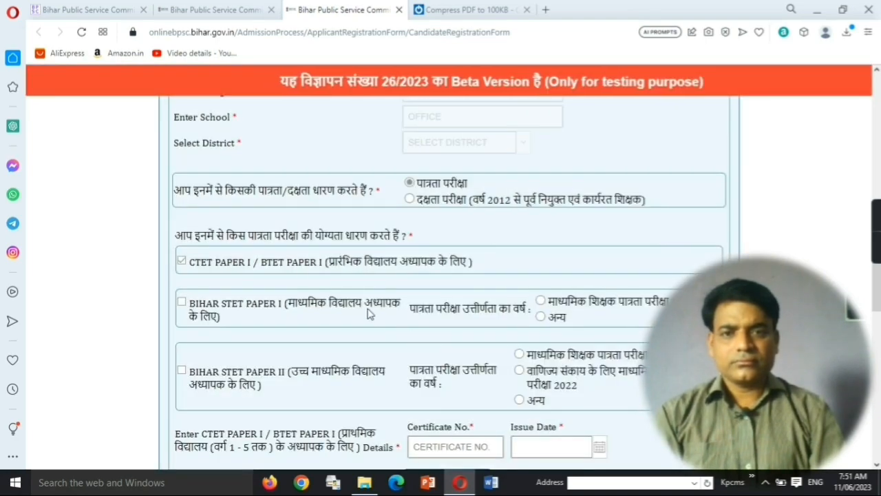
pyautogui.scroll(-2, 289, 270)
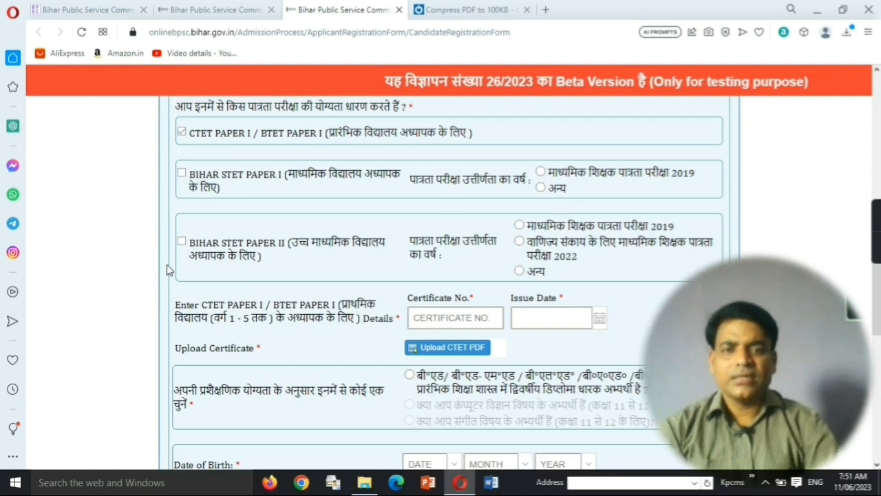
# Step: Enter the CTET certificate number and set its issue date to today, 6/11/2023
pyautogui.click(455, 317)
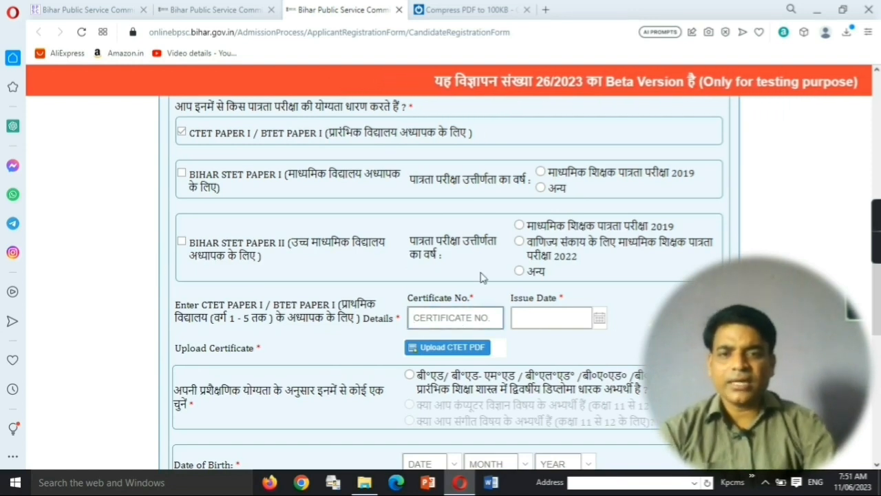
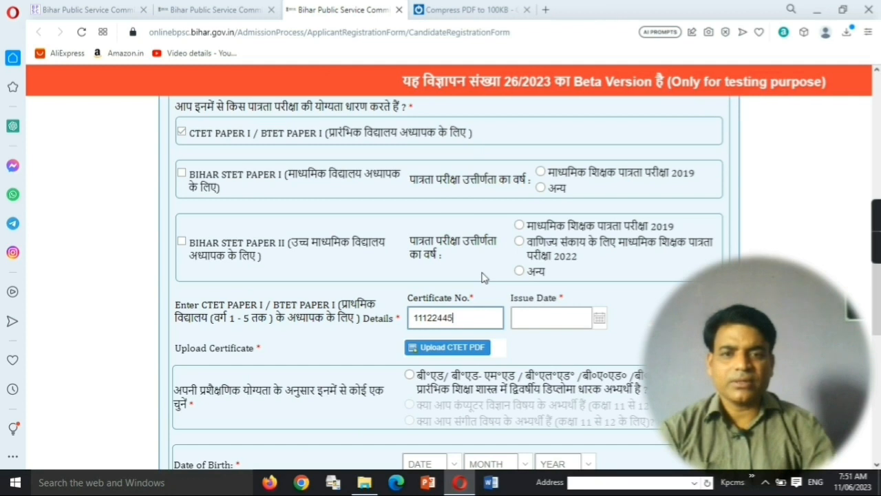
pyautogui.click(598, 317)
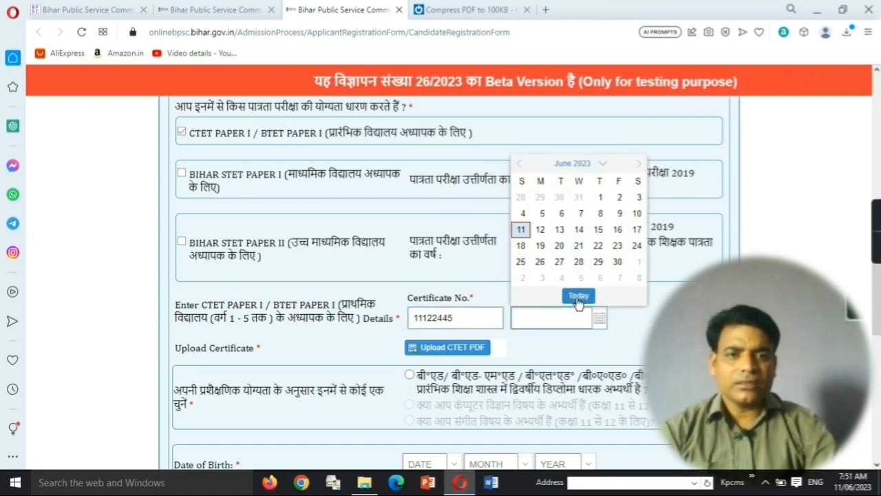
pyautogui.click(578, 297)
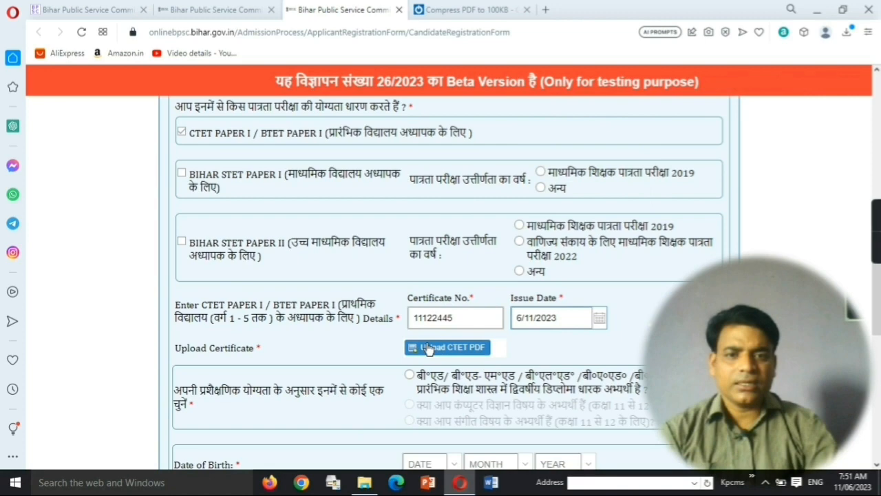
# Step: Upload the CTET certificate PDF
pyautogui.click(428, 347)
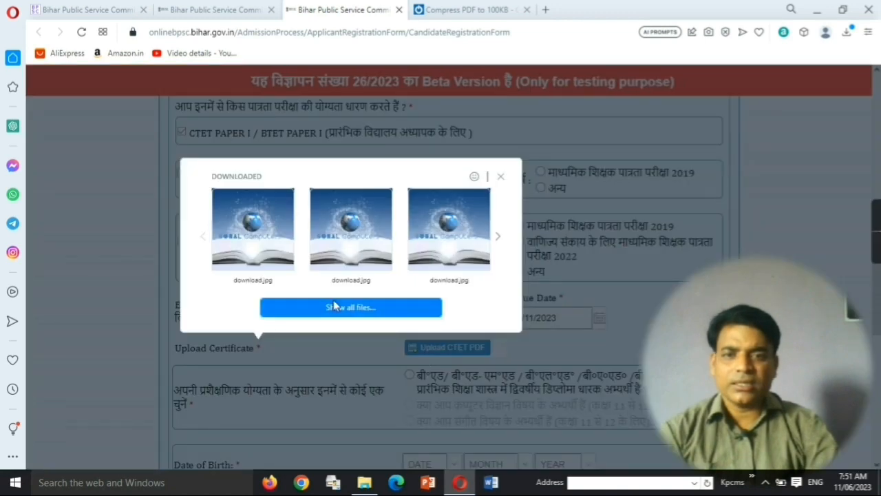
pyautogui.click(334, 306)
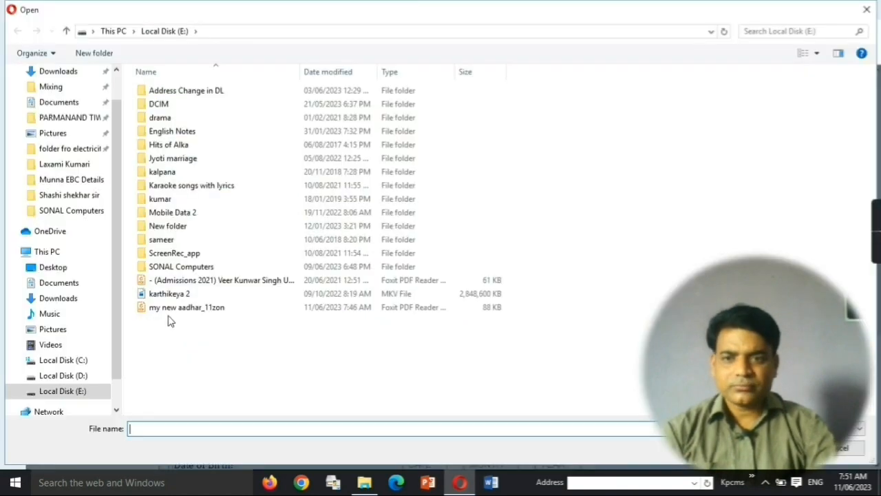
pyautogui.doubleClick(186, 307)
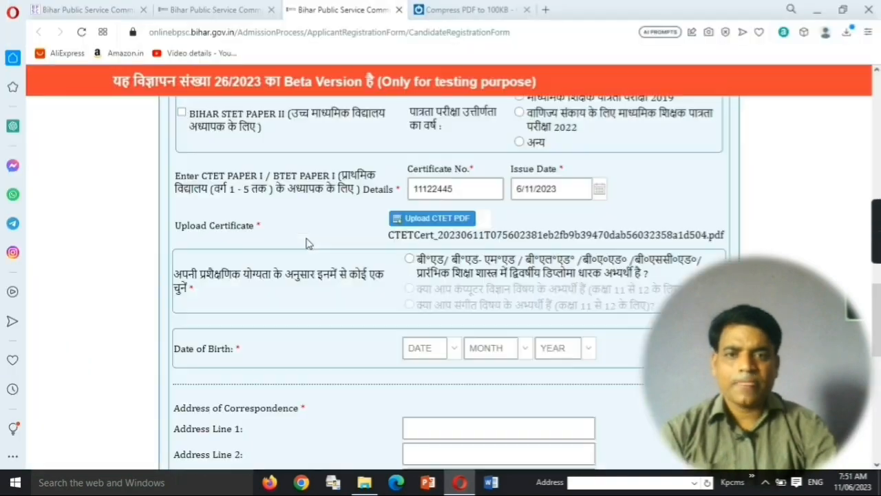
pyautogui.scroll(-2, 305, 245)
pyautogui.scroll(2, 312, 243)
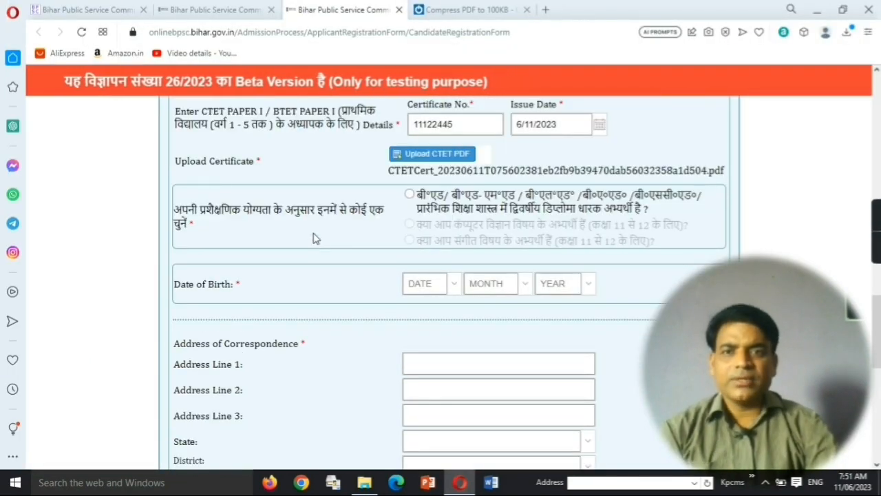
pyautogui.scroll(1, 310, 237)
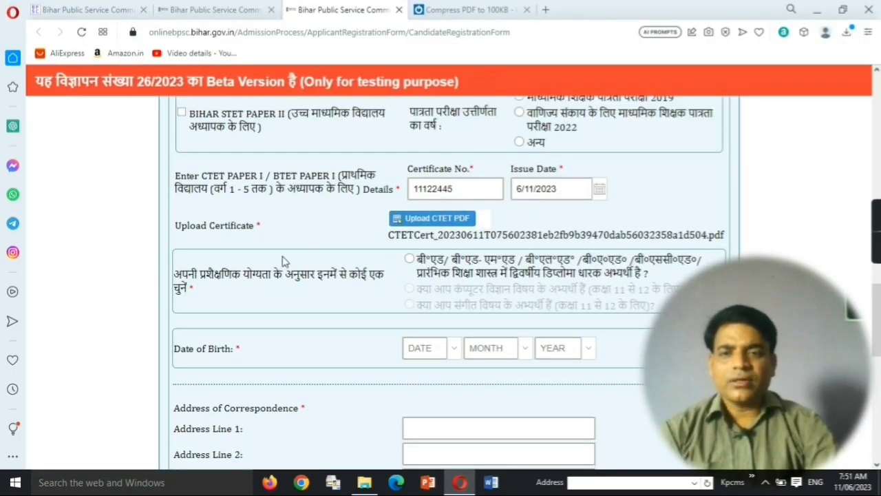
pyautogui.scroll(-1, 284, 254)
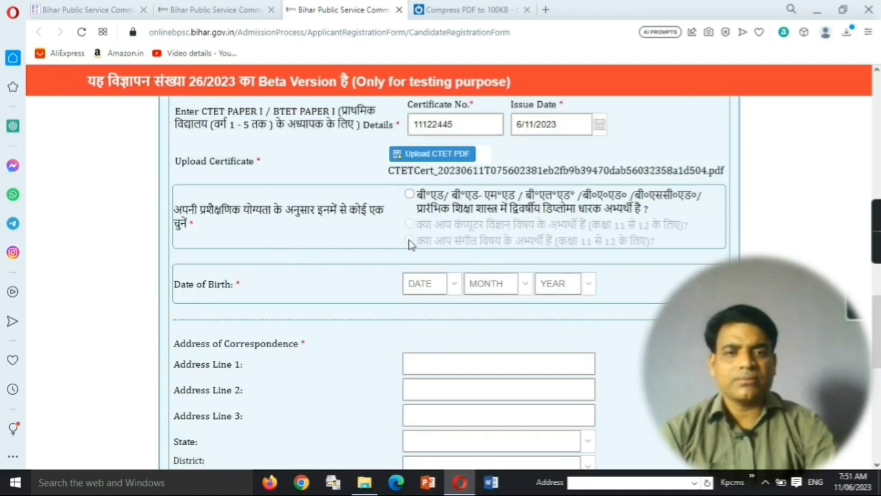
# Step: Select the B.Ed/D.El.Ed training qualification option
pyautogui.click(410, 195)
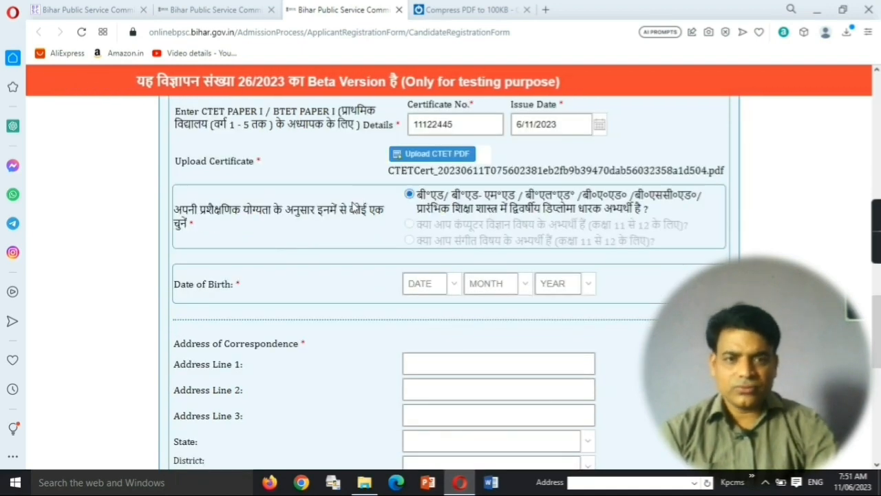
pyautogui.scroll(2, 352, 209)
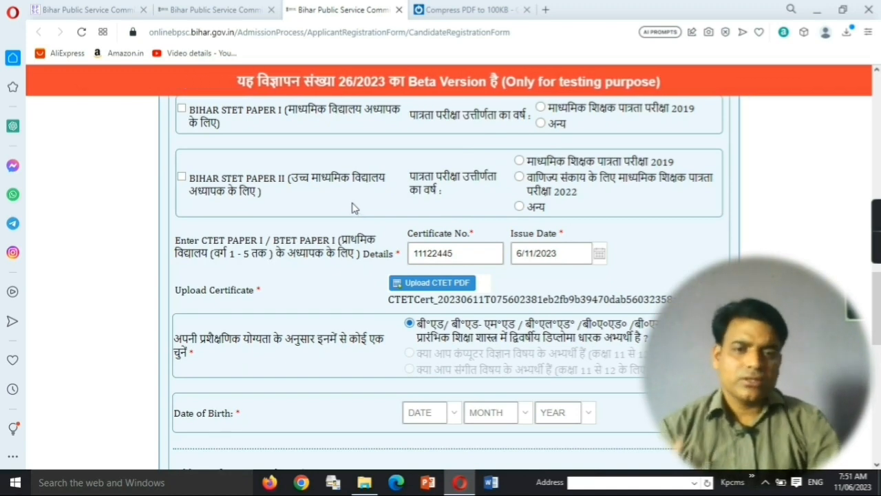
pyautogui.scroll(-3, 352, 207)
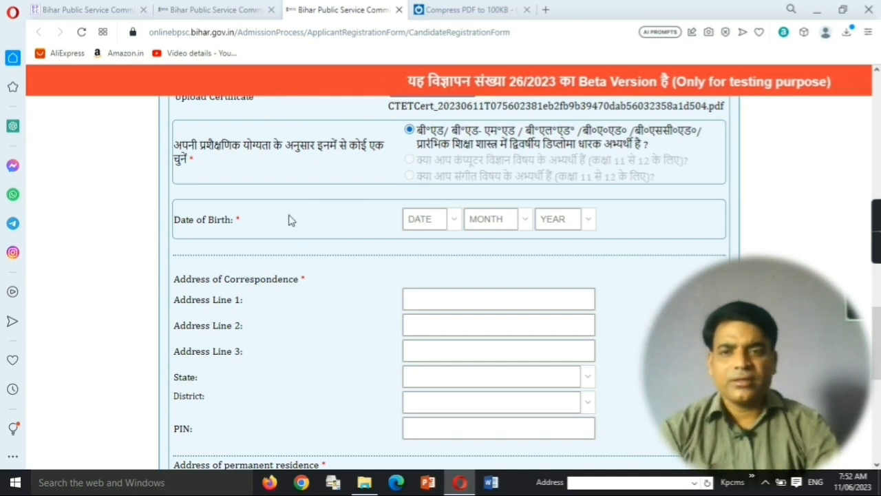
# Step: Enter date of birth 20 / 01 / 1982, fixing the month field and picking 1982
pyautogui.click(417, 219)
pyautogui.write('20')
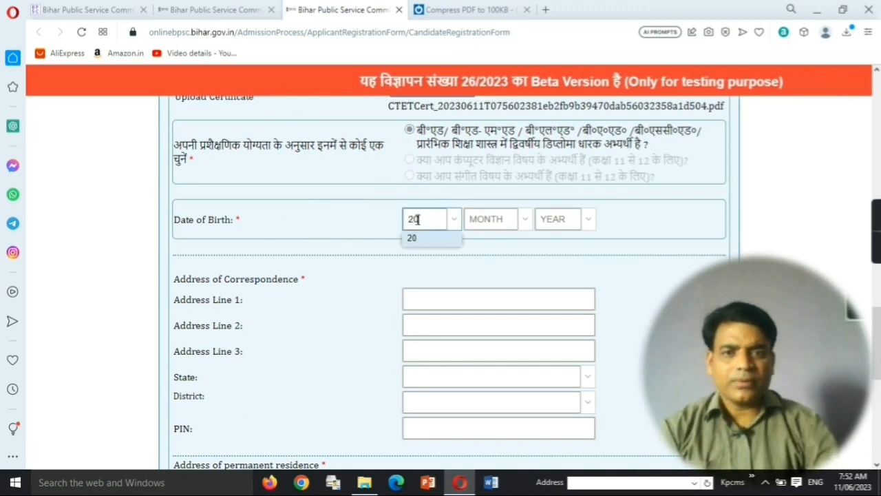
pyautogui.click(417, 238)
pyautogui.click(490, 228)
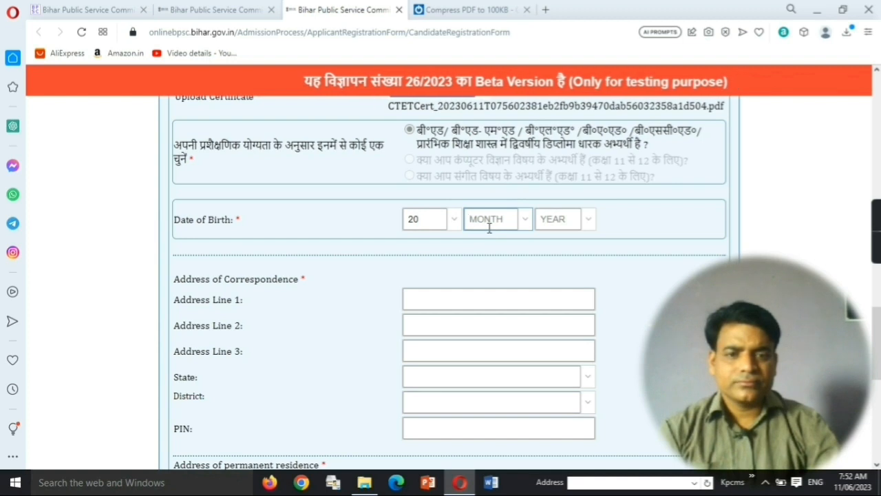
pyautogui.write('01')
pyautogui.click(553, 214)
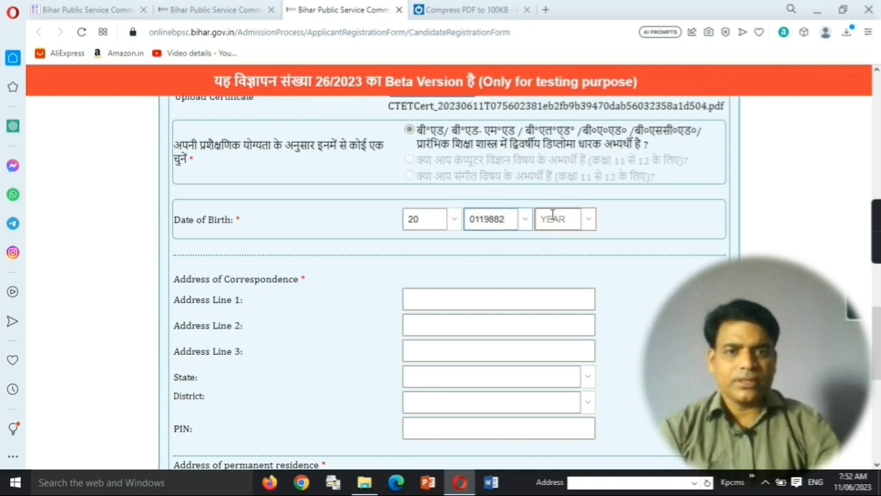
pyautogui.press('BackSpace')
pyautogui.press('BackSpace')
pyautogui.press('BackSpace')
pyautogui.press('BackSpace')
pyautogui.click(558, 223)
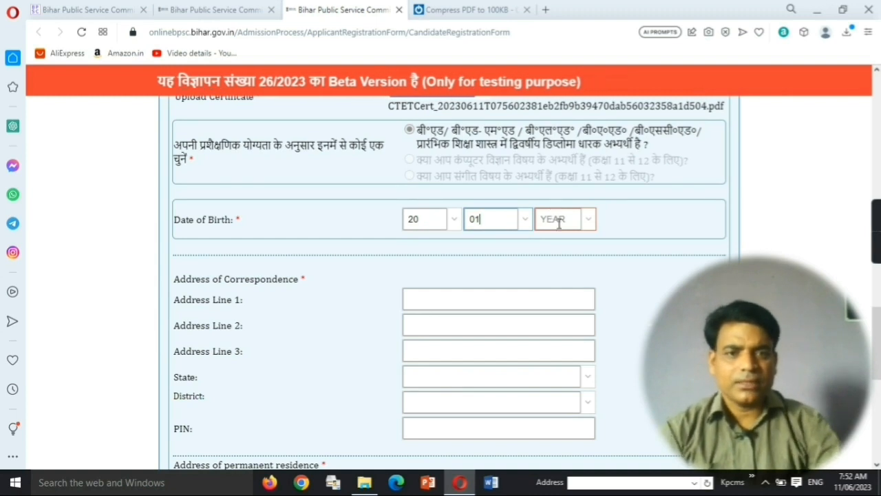
pyautogui.click(589, 219)
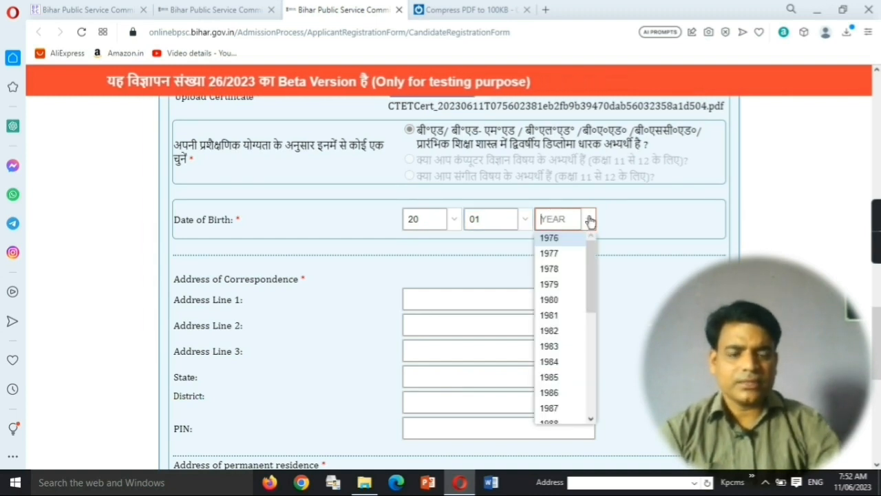
pyautogui.click(549, 331)
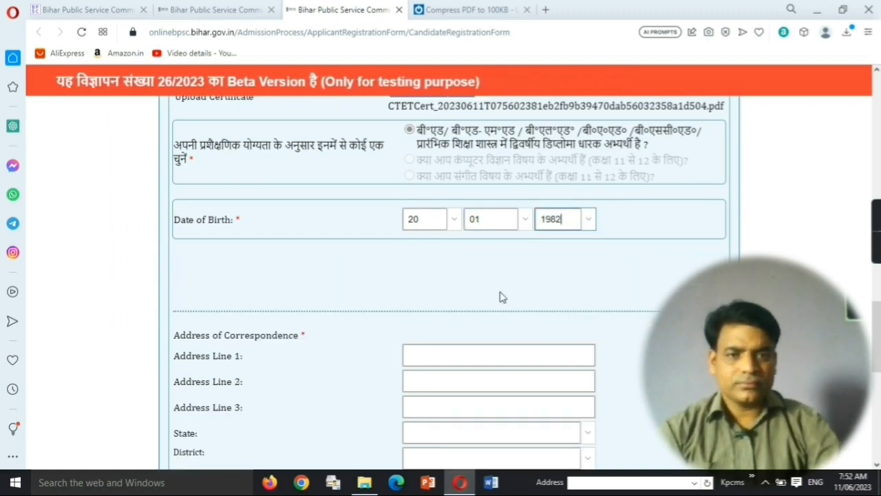
pyautogui.scroll(-1, 385, 268)
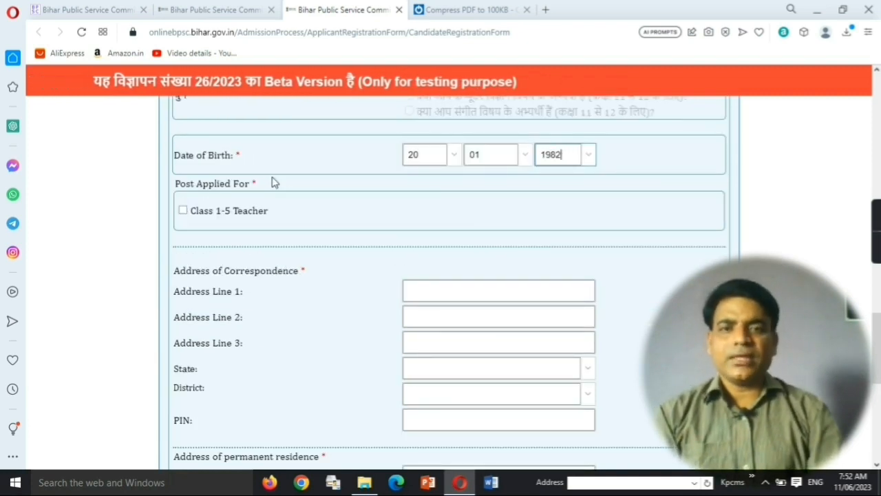
# Step: Tick Class 1-5 Teacher as the post applied for and close its eligibility notice
pyautogui.click(183, 211)
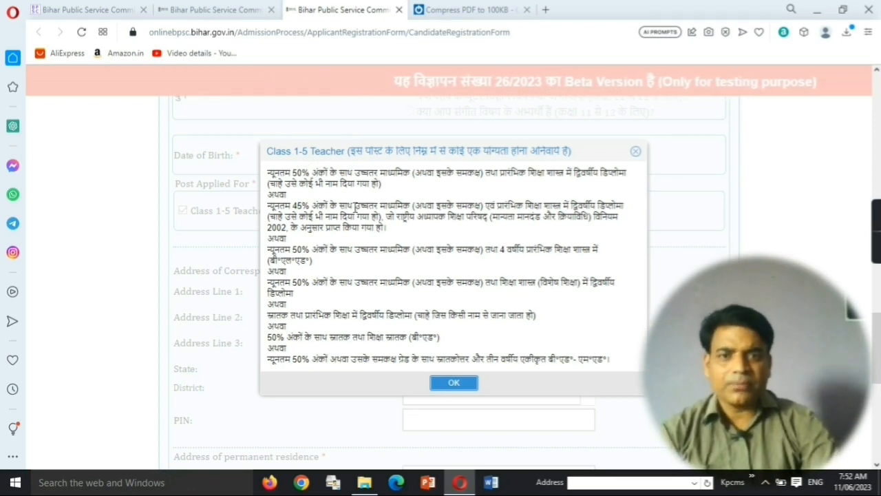
pyautogui.scroll(-2, 355, 207)
pyautogui.scroll(2, 358, 223)
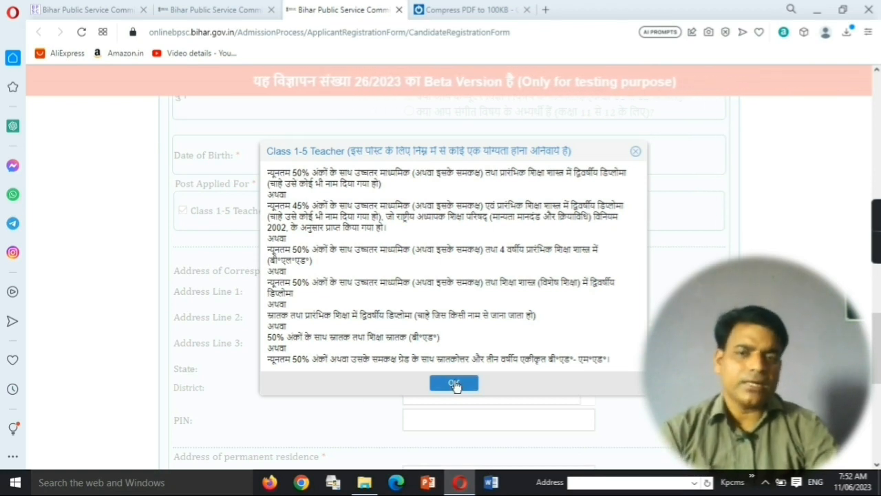
pyautogui.click(454, 384)
pyautogui.scroll(-2, 290, 310)
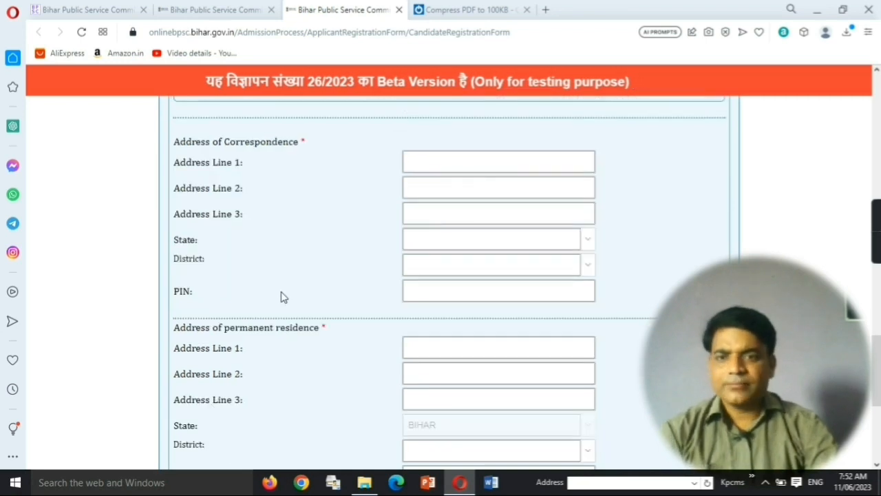
# Step: Fill in the three correspondence address lines
pyautogui.click(444, 159)
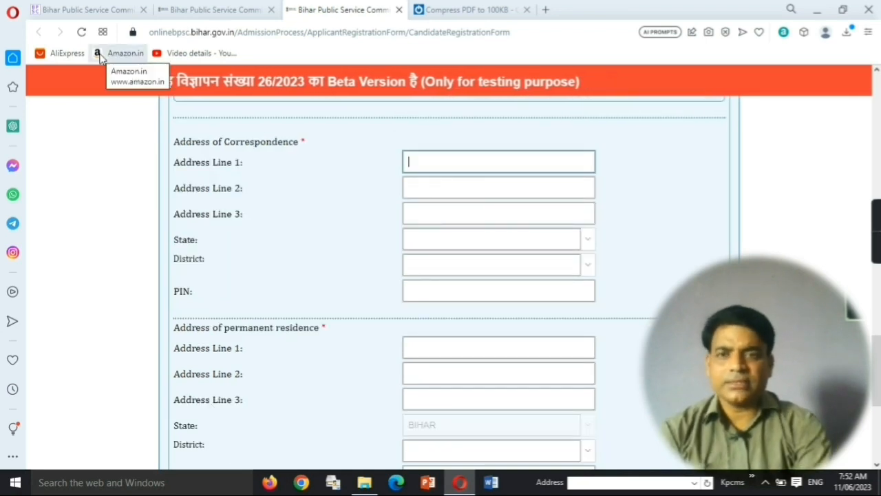
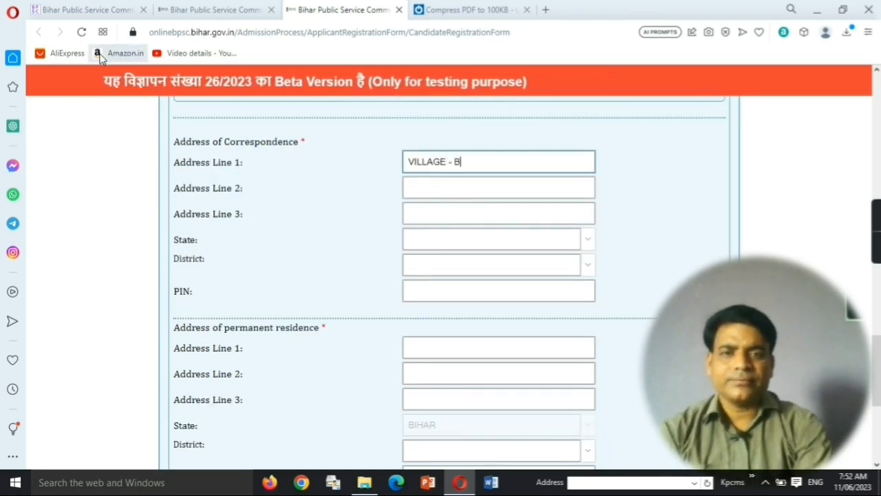
pyautogui.press('Tab')
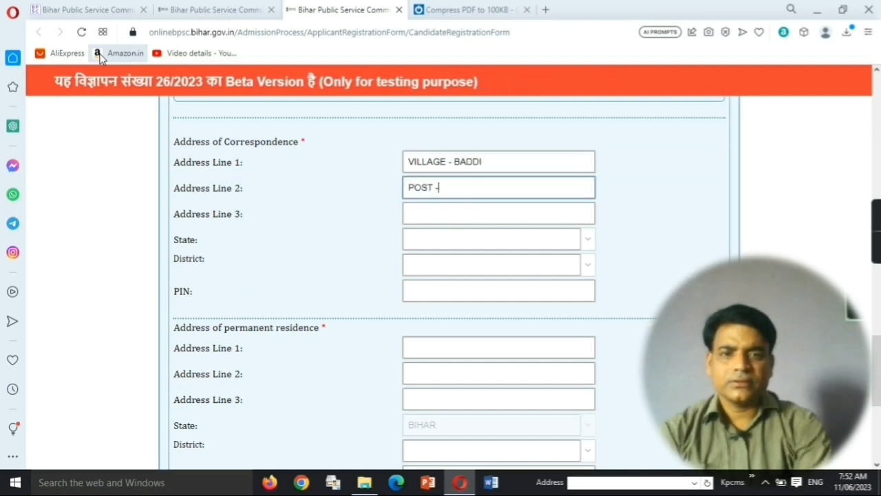
pyautogui.press('Tab')
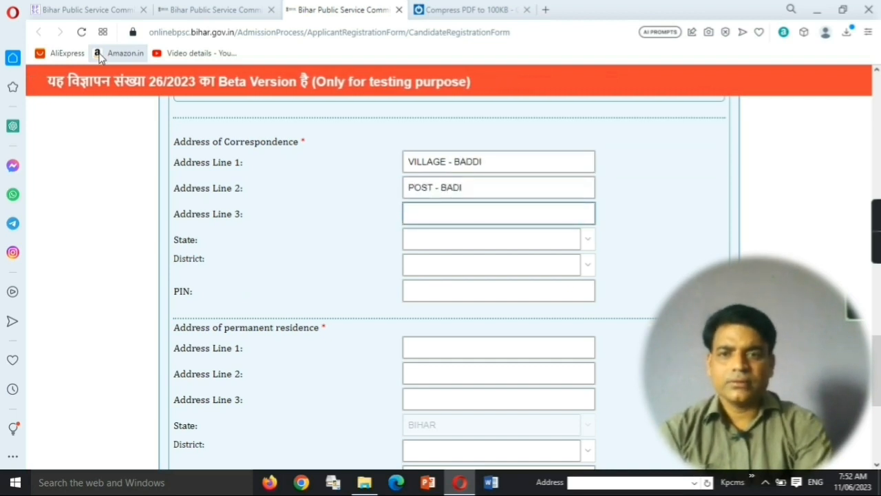
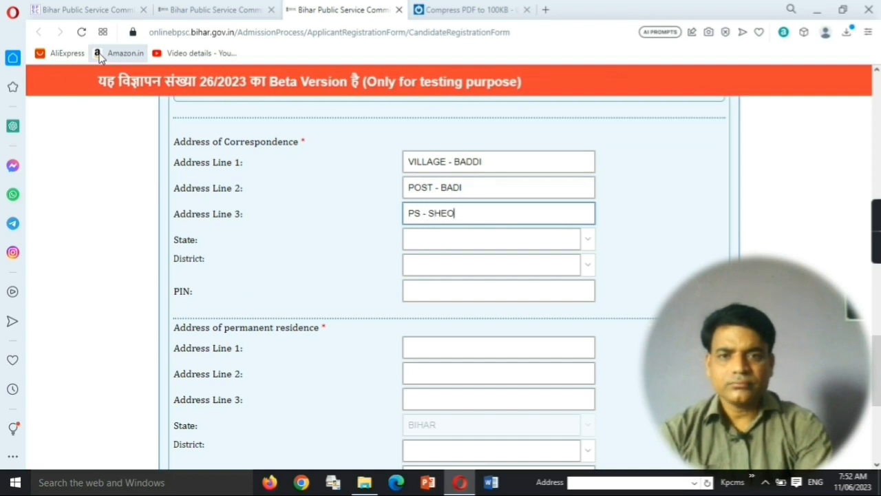
pyautogui.press('Tab')
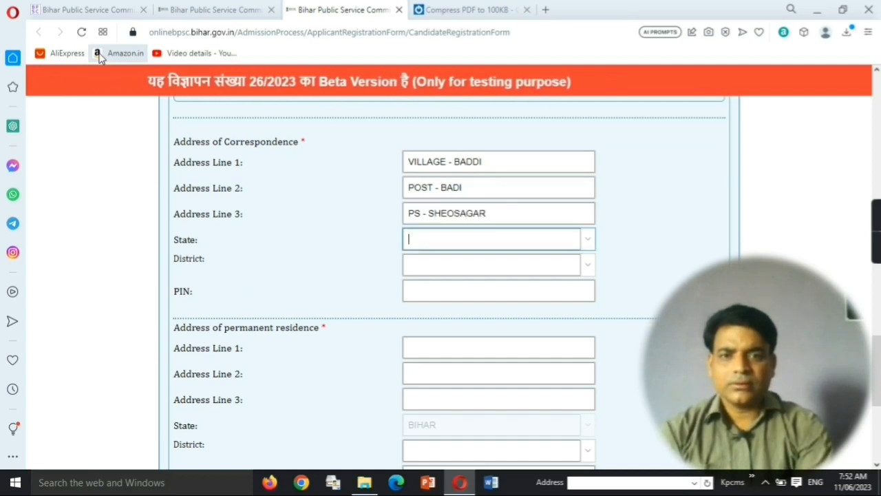
# Step: Choose the correspondence state and district and enter its PIN code
pyautogui.write('BIHAR')
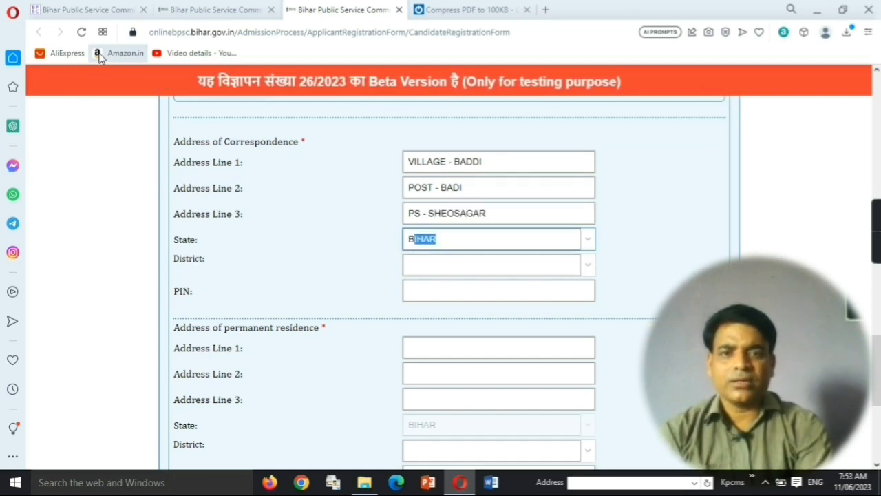
pyautogui.press('Tab')
pyautogui.write('RO')
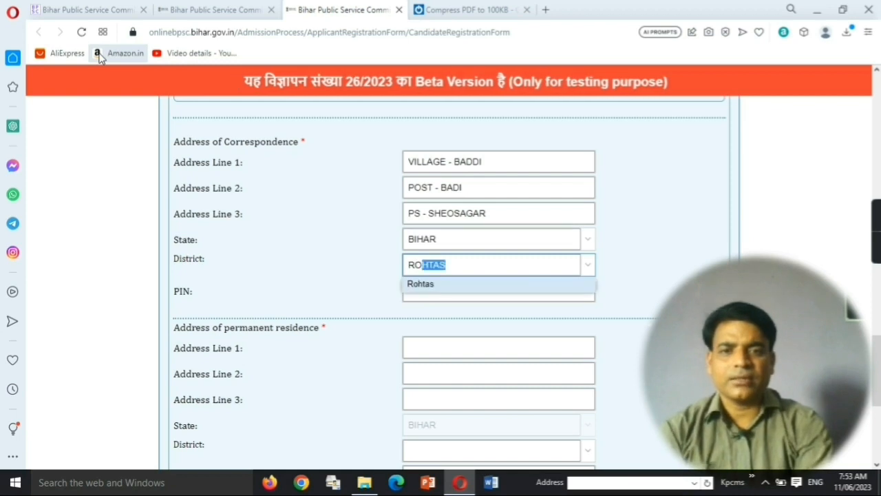
pyautogui.press('Return')
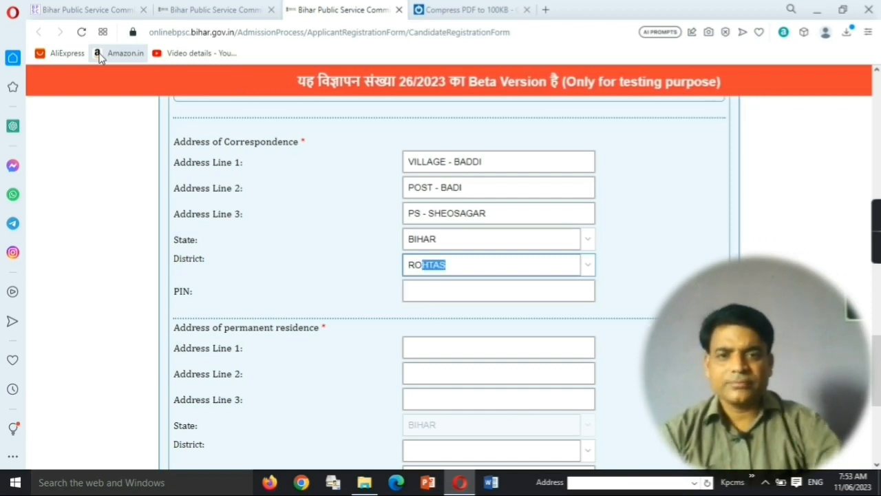
pyautogui.click(504, 288)
pyautogui.write('8')
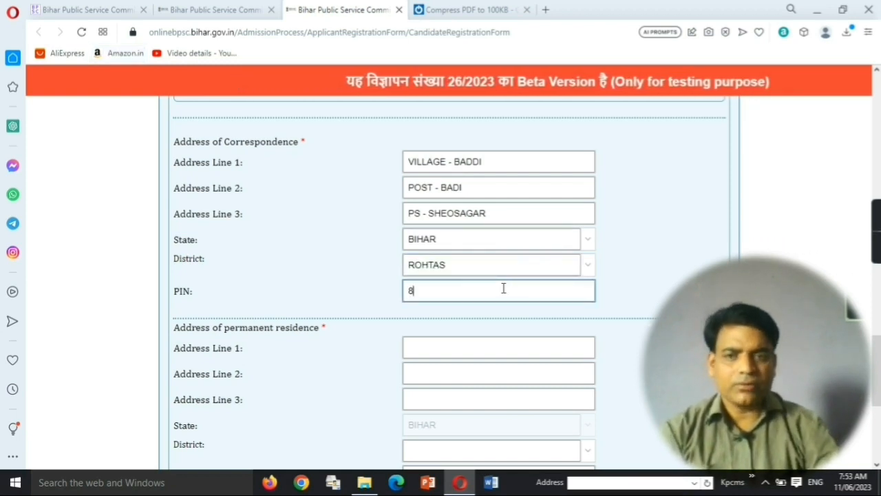
pyautogui.write('21113')
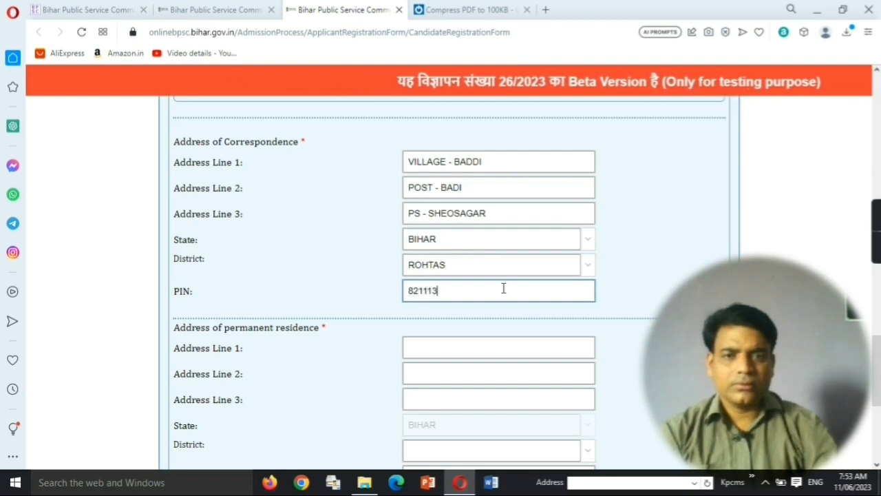
pyautogui.click(684, 266)
pyautogui.scroll(-1, 540, 241)
pyautogui.scroll(-1, 540, 241)
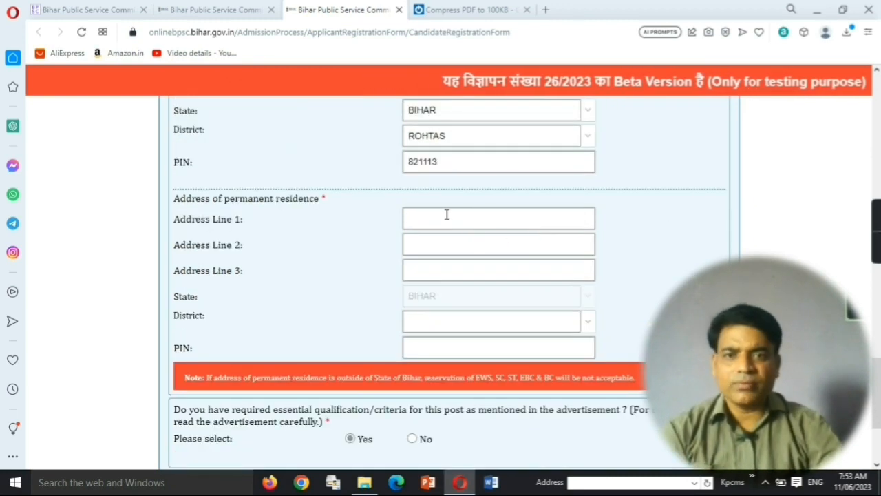
# Step: Fill in the three permanent address lines
pyautogui.click(446, 214)
pyautogui.scroll(2, 285, 223)
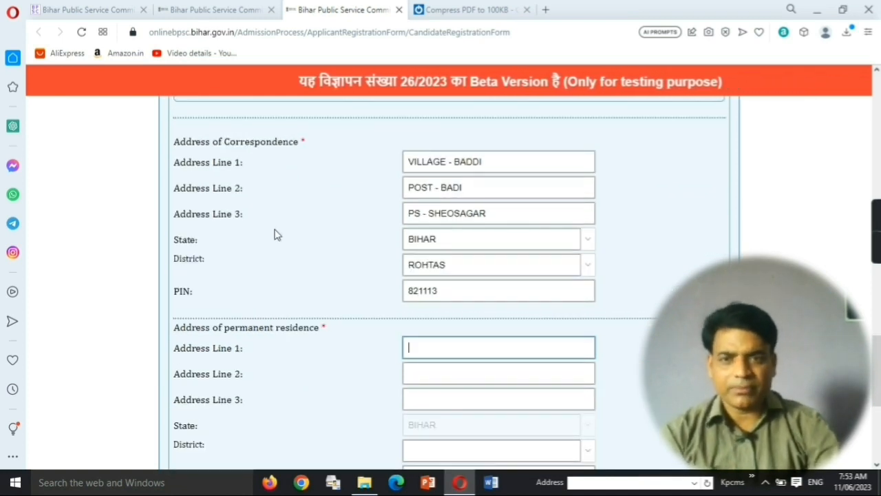
pyautogui.scroll(-1, 303, 241)
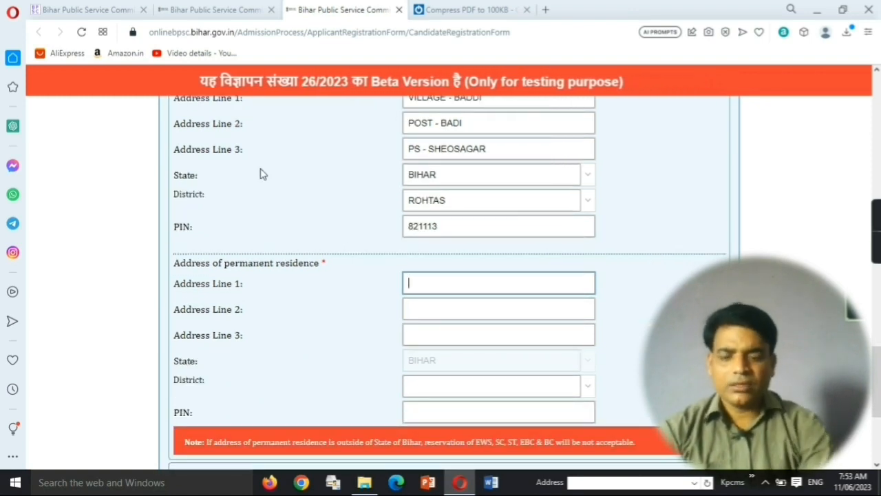
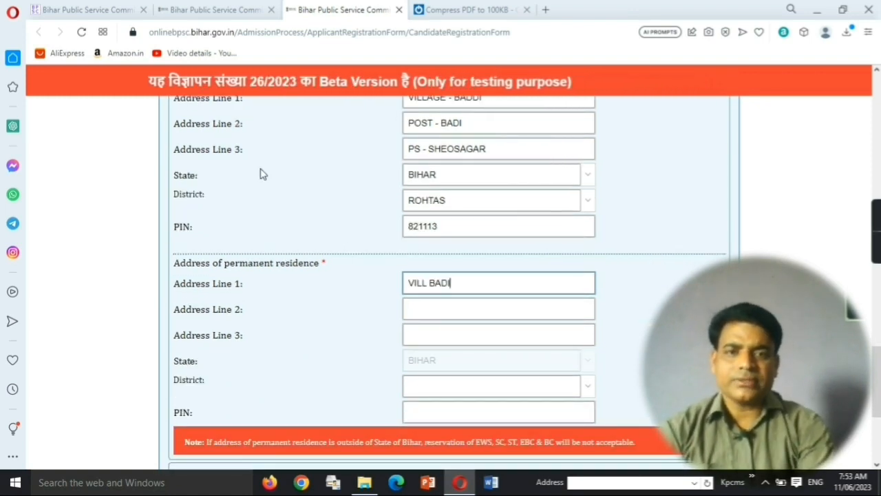
pyautogui.press('Tab')
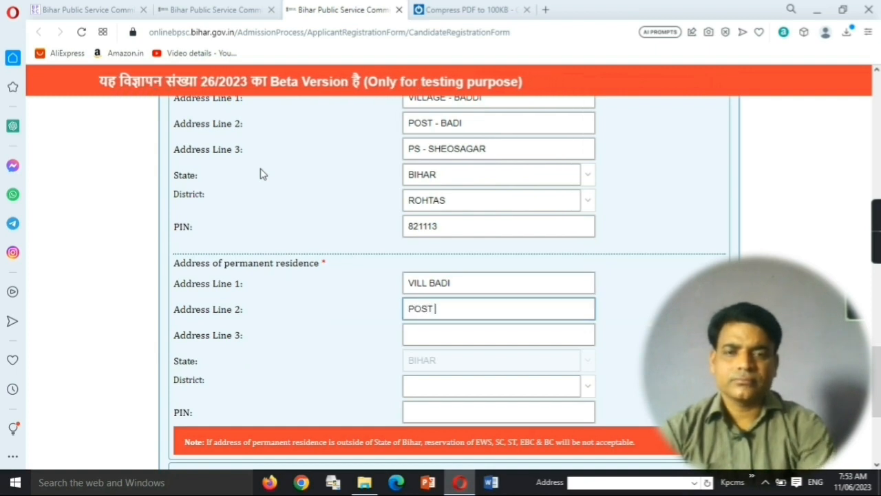
pyautogui.press('Tab')
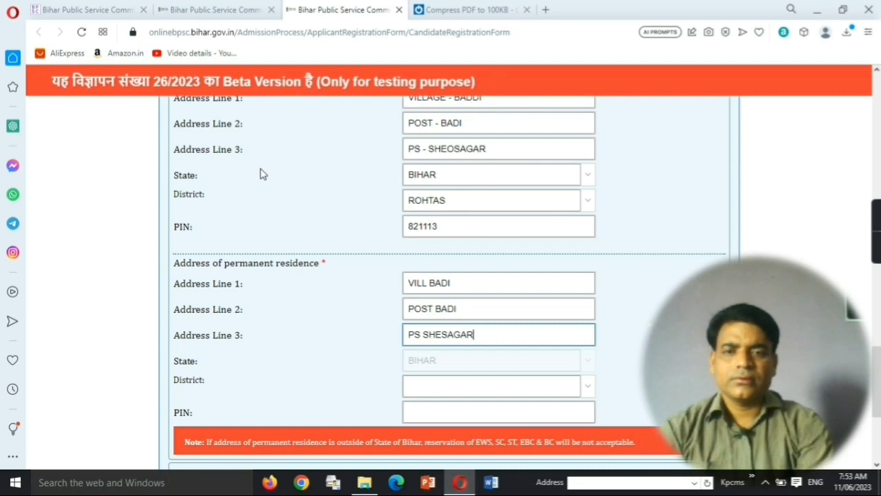
# Step: Choose the permanent address district and enter its PIN code
pyautogui.press('Tab')
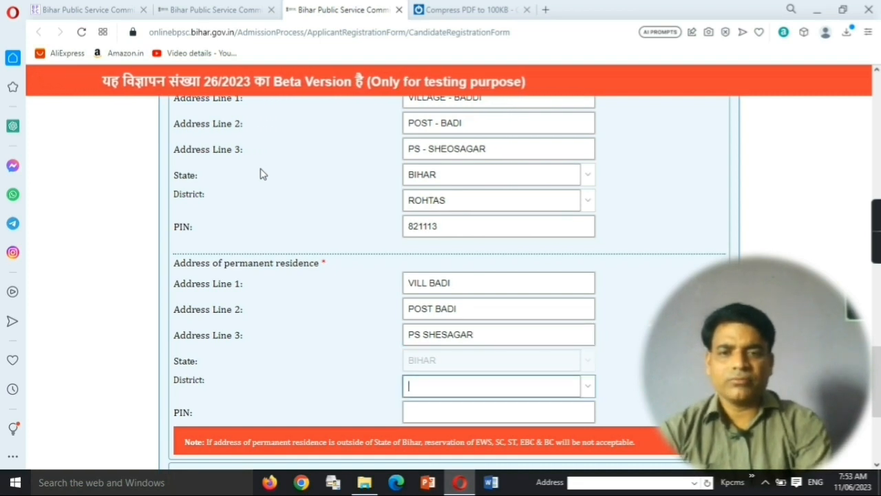
pyautogui.write('ROHTAS')
pyautogui.press('Tab')
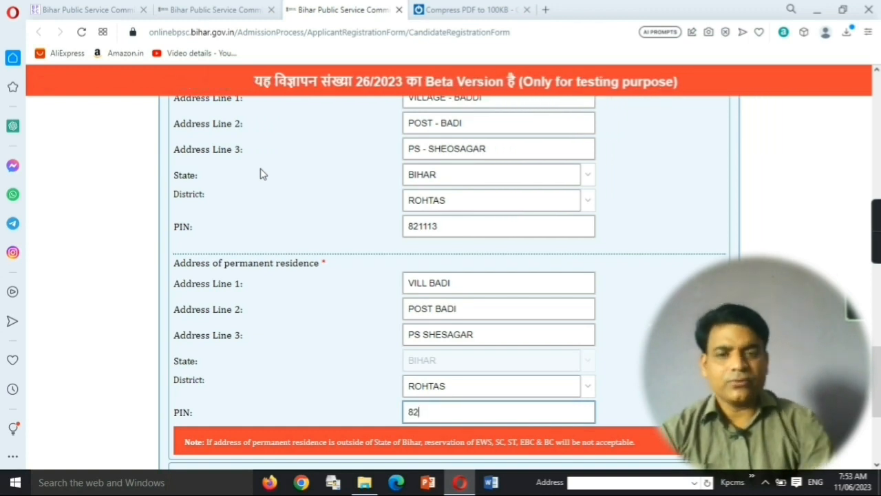
pyautogui.write('821113')
pyautogui.scroll(-3, 248, 221)
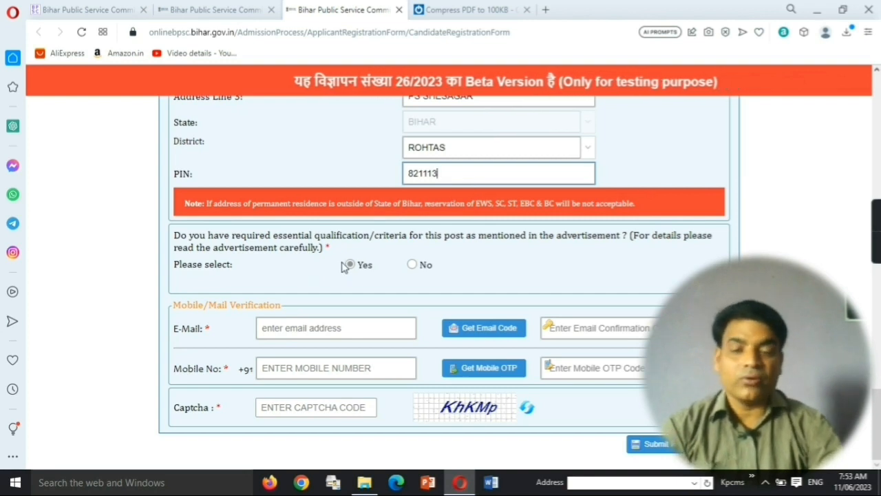
# Step: Enter the applicant's e-mail address and request an e-mail confirmation code
pyautogui.click(310, 326)
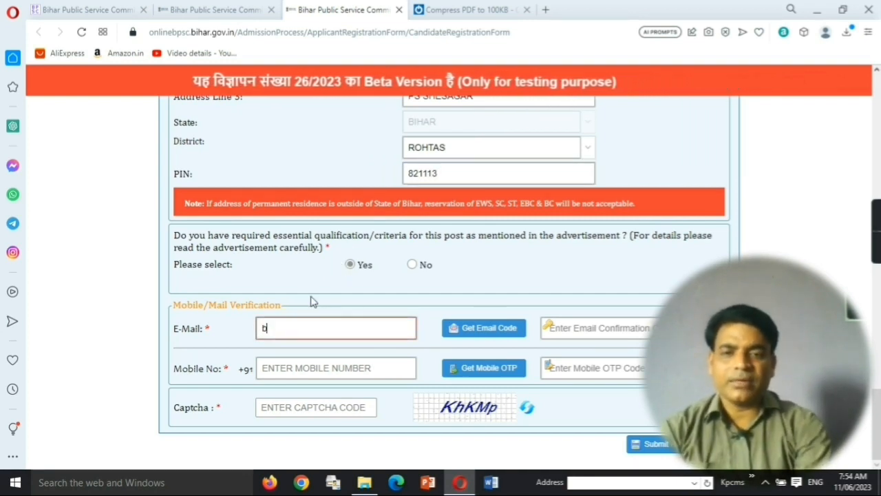
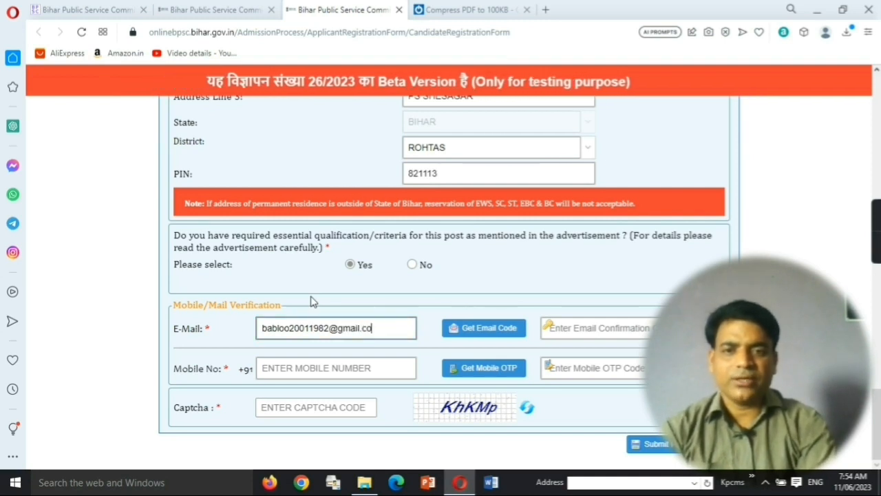
pyautogui.click(490, 326)
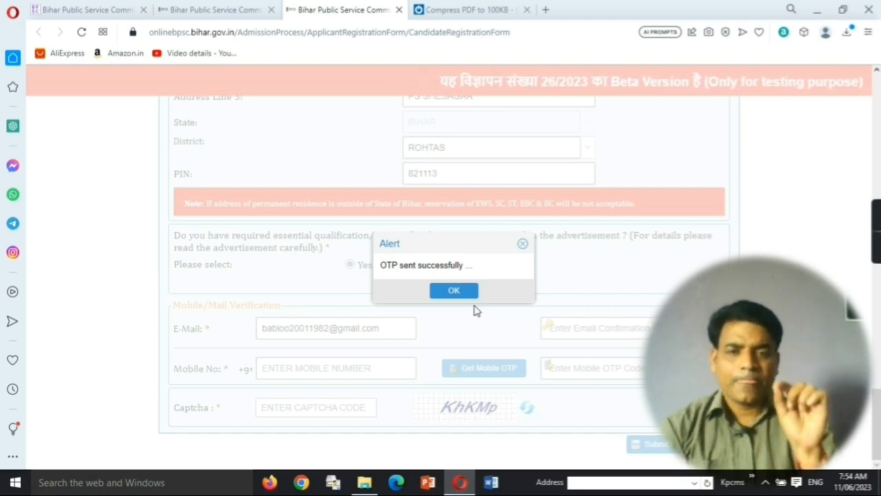
pyautogui.click(455, 290)
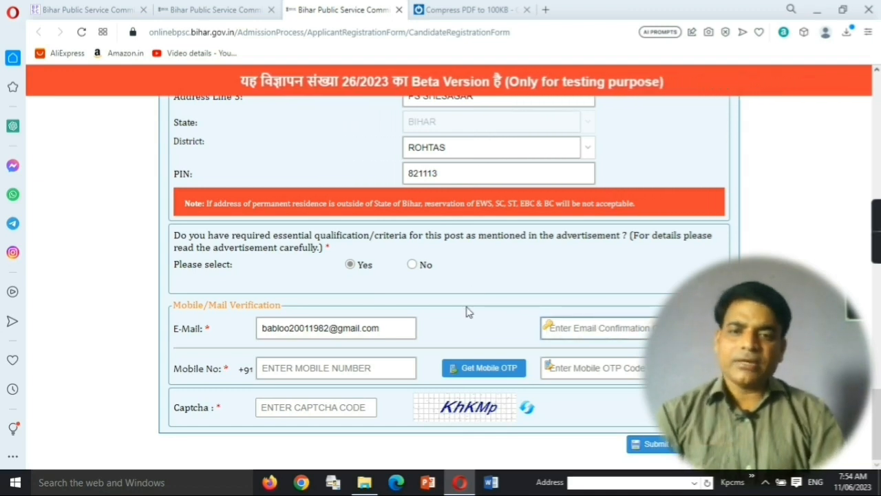
# Step: Enter the mobile number, request a mobile OTP, and fill in the received OTP
pyautogui.click(337, 368)
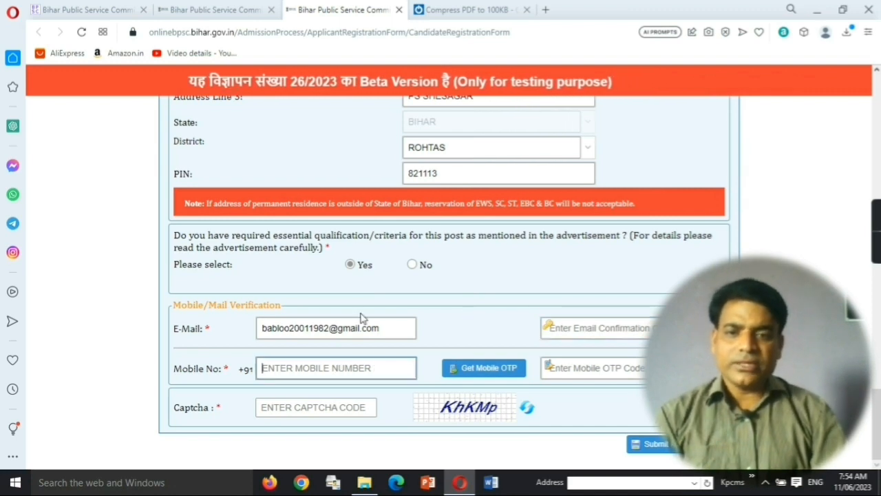
pyautogui.write('88')
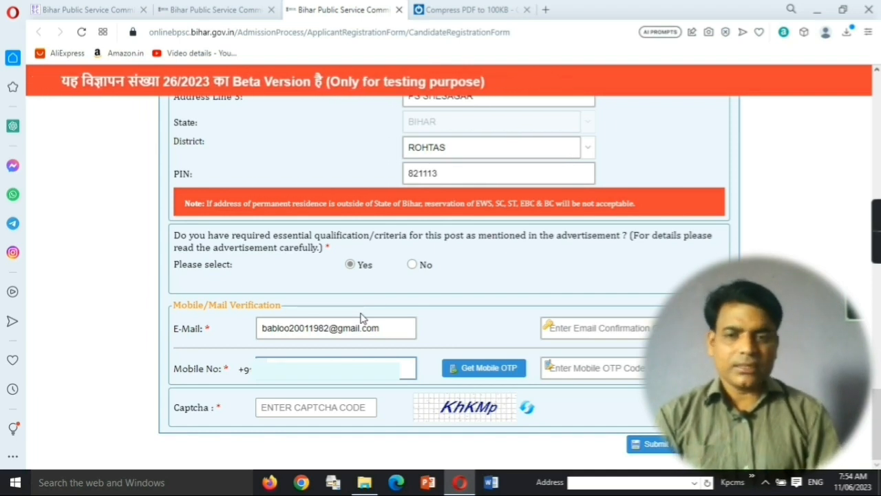
pyautogui.click(482, 377)
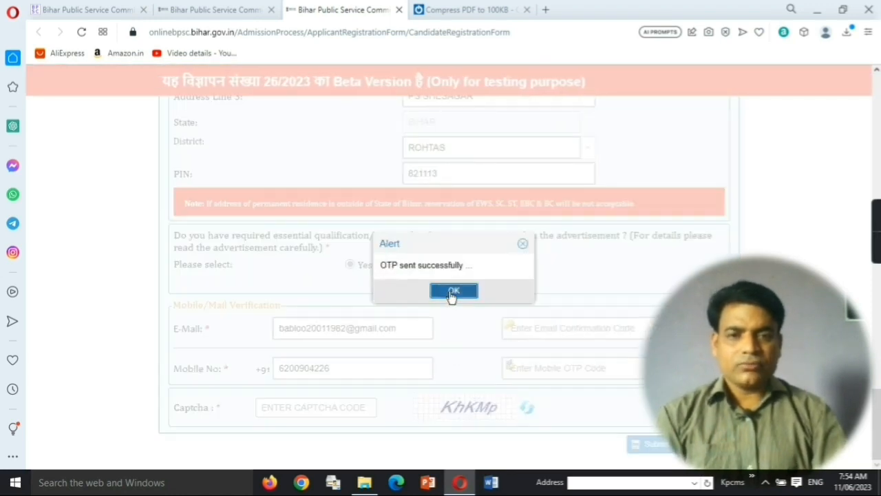
pyautogui.click(453, 292)
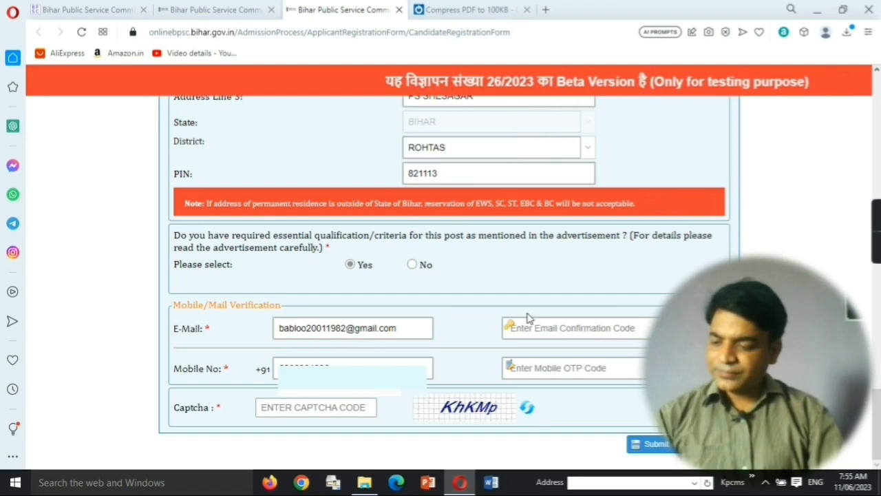
pyautogui.click(556, 364)
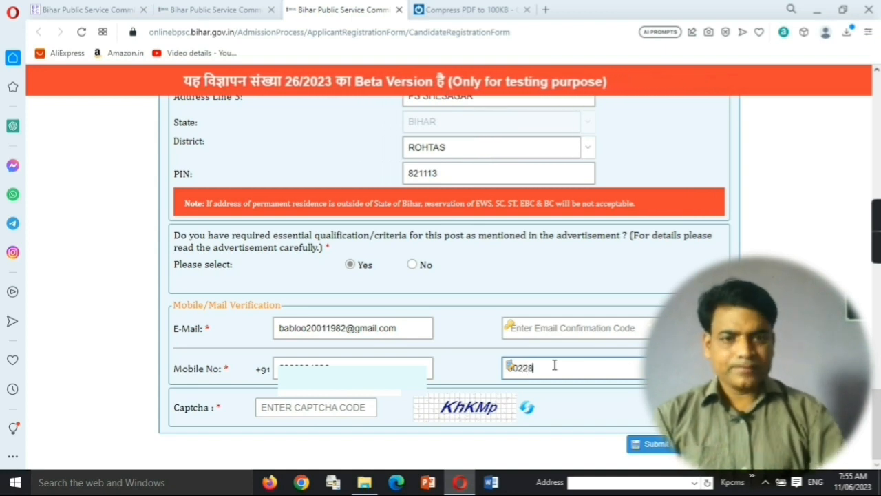
pyautogui.click(535, 331)
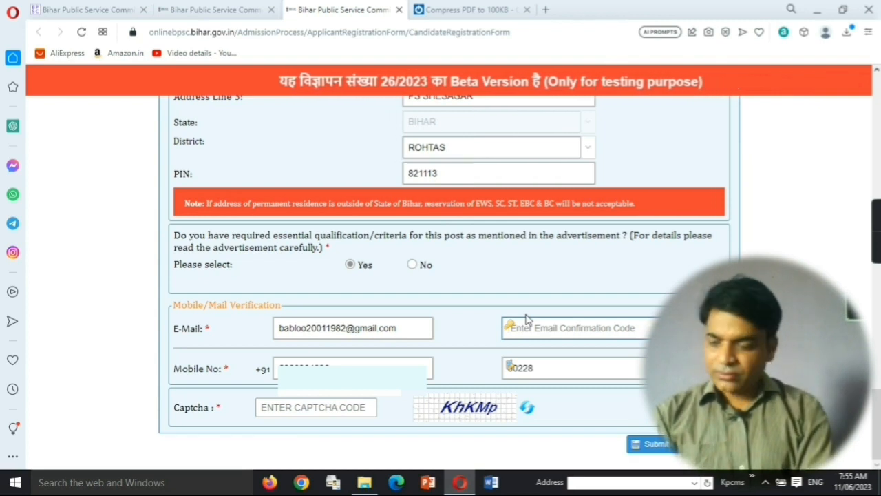
# Step: Fill in the e-mail confirmation code and captcha, then dismiss the missing-subject validation error
pyautogui.click(526, 319)
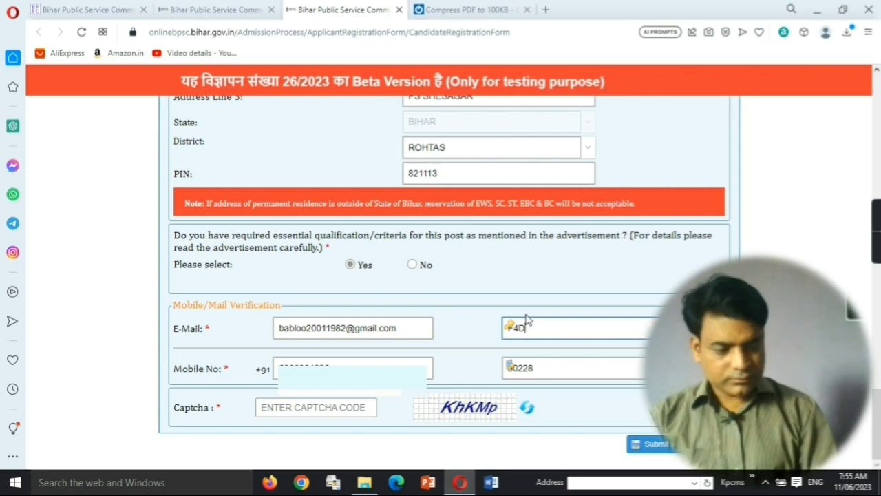
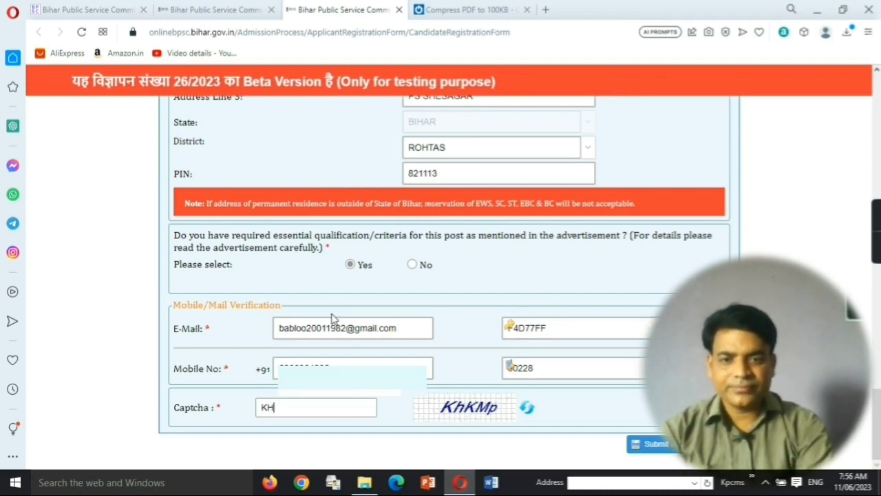
pyautogui.press('BackSpace')
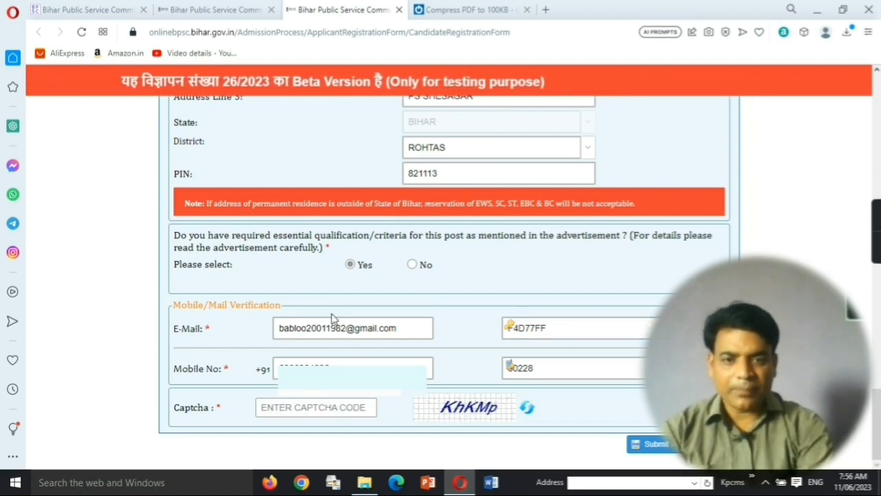
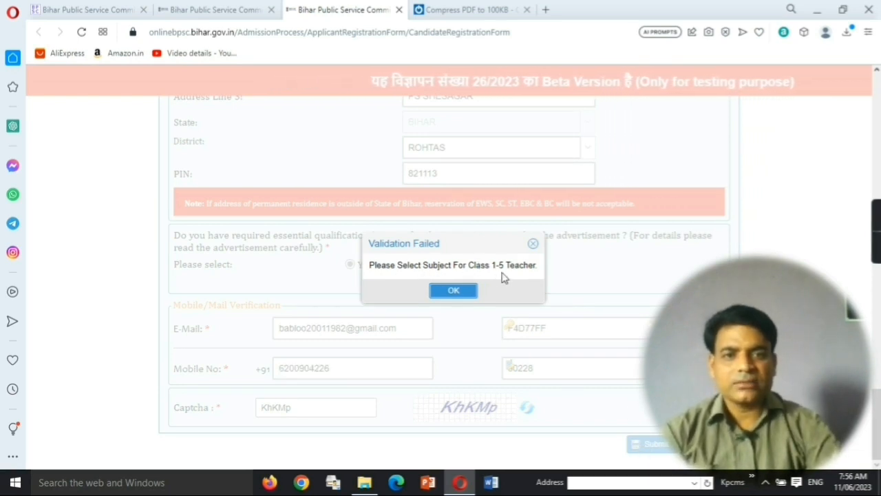
pyautogui.click(453, 291)
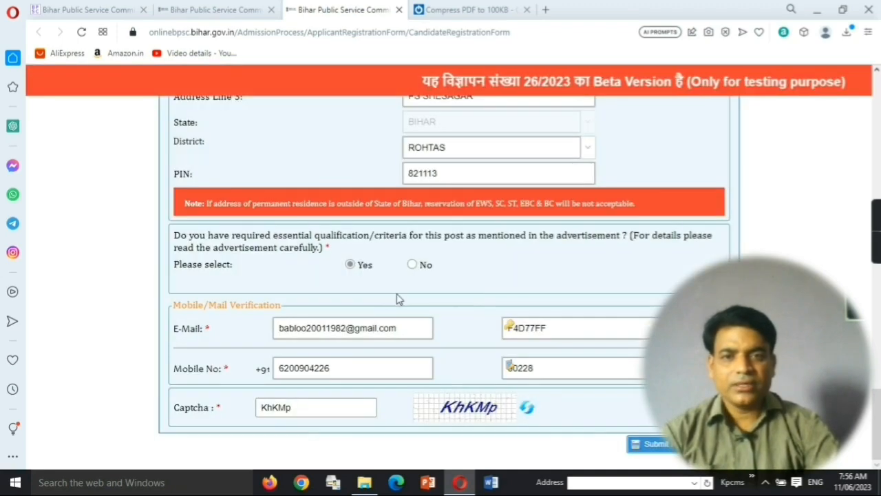
# Step: Choose सामान्य as the subject for the Class 1-5 Teacher post
pyautogui.scroll(2, 348, 315)
pyautogui.scroll(2, 348, 318)
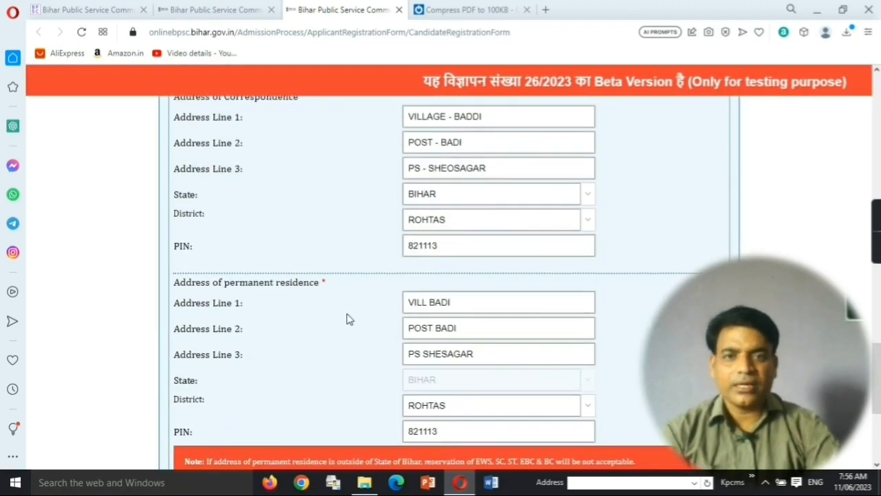
pyautogui.scroll(-4, 348, 318)
pyautogui.scroll(5, 348, 316)
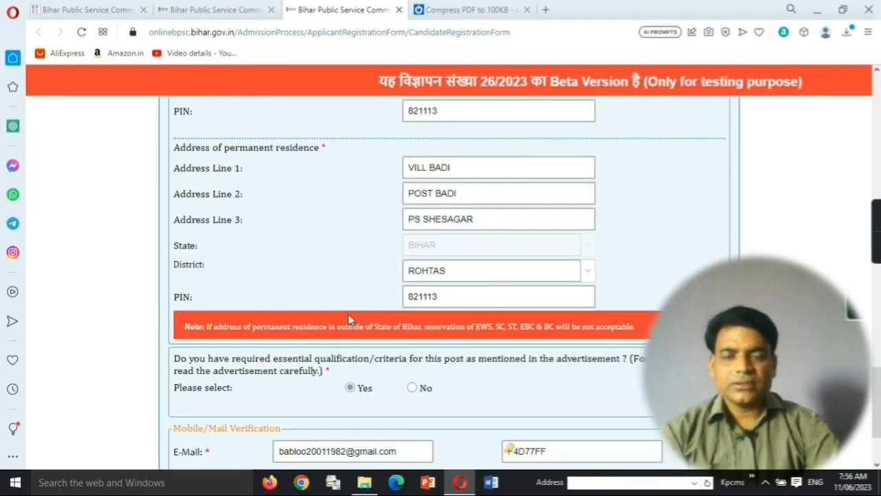
pyautogui.scroll(1, 337, 225)
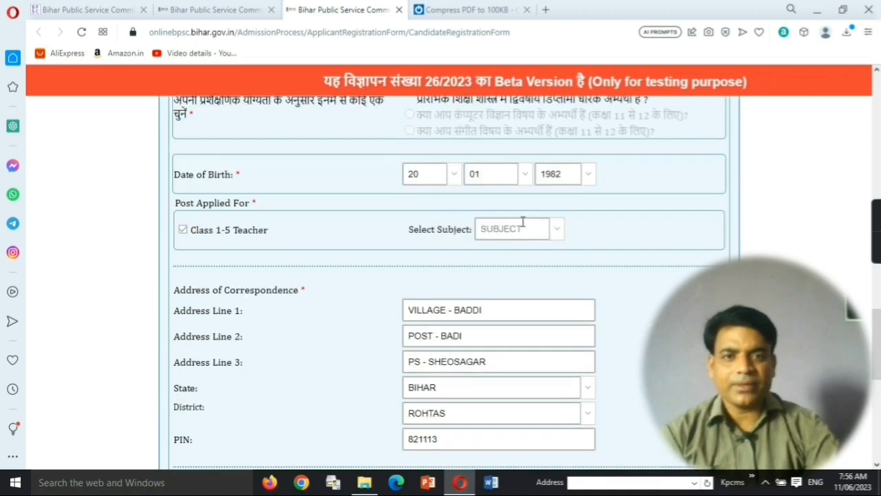
pyautogui.click(555, 230)
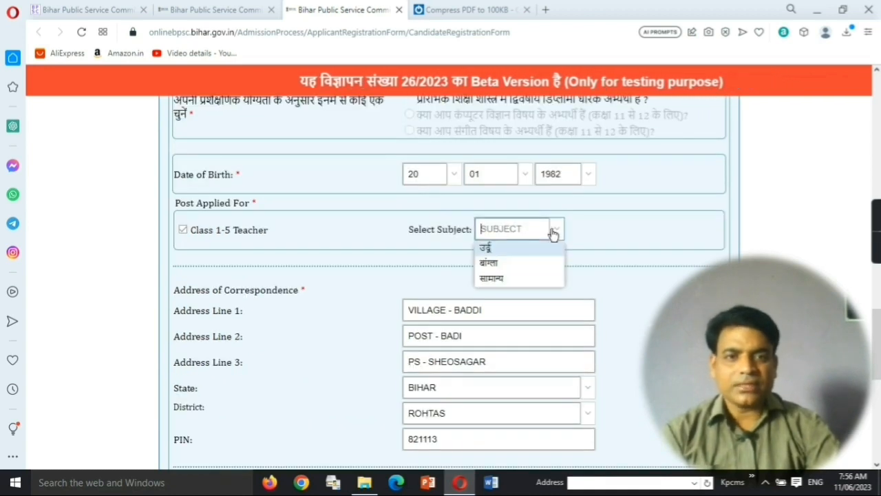
pyautogui.click(491, 277)
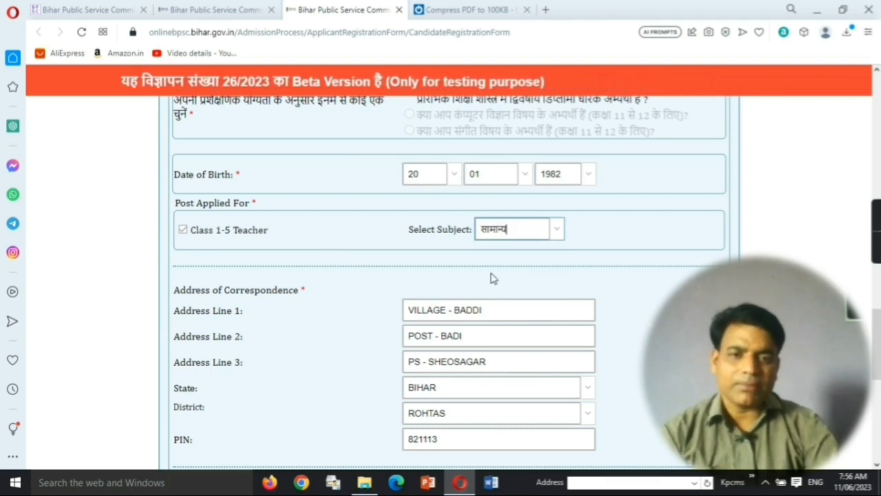
pyautogui.scroll(-3, 410, 255)
pyautogui.scroll(-3, 410, 256)
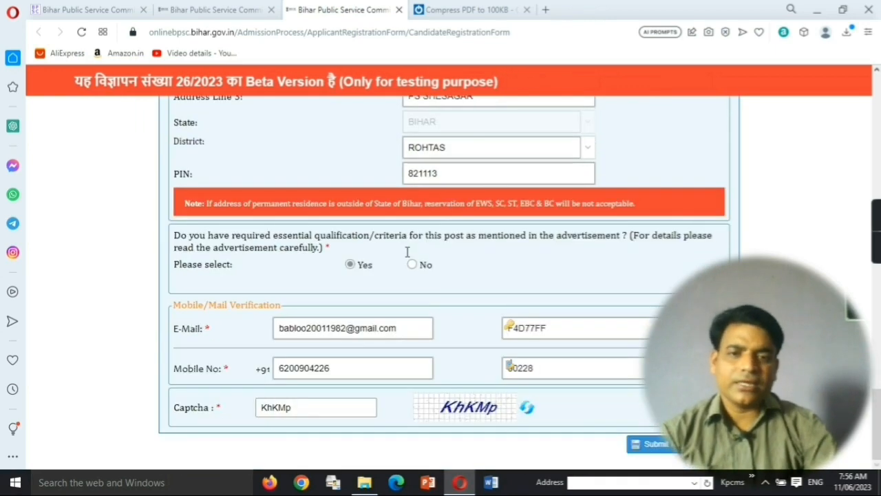
# Step: Submit the registration form and confirm that the entries are final
pyautogui.click(649, 443)
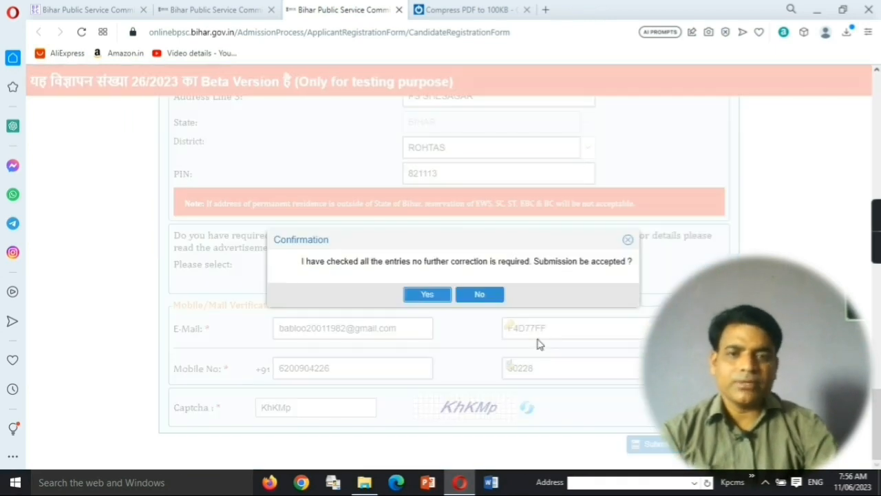
pyautogui.click(423, 295)
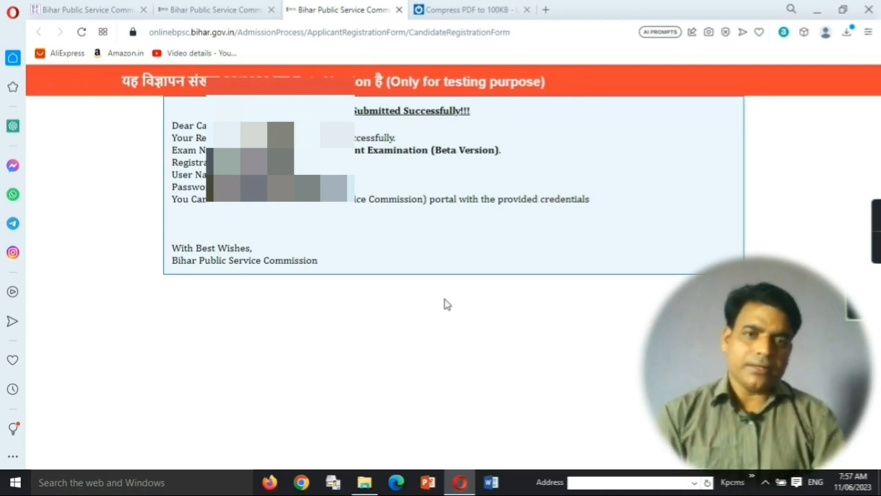
pyautogui.moveTo(868, 227)
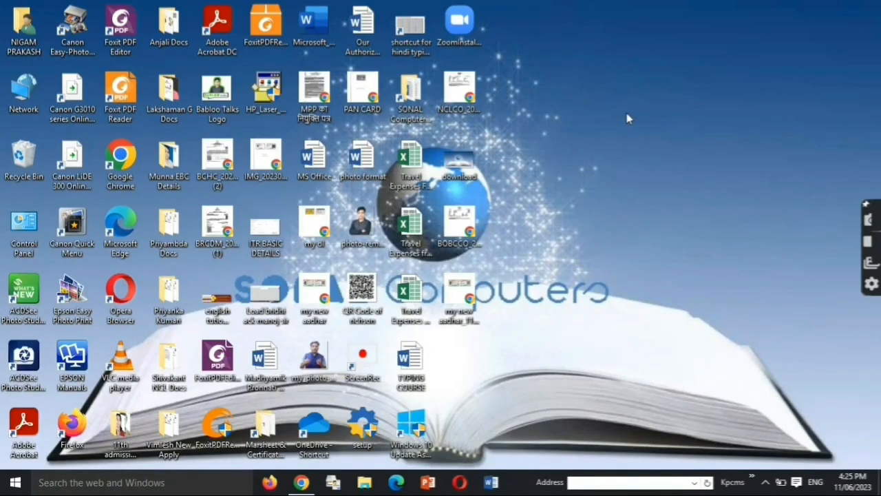
# Step: Launch Google Chrome and begin typing 'b' in the address bar
pyautogui.click(302, 486)
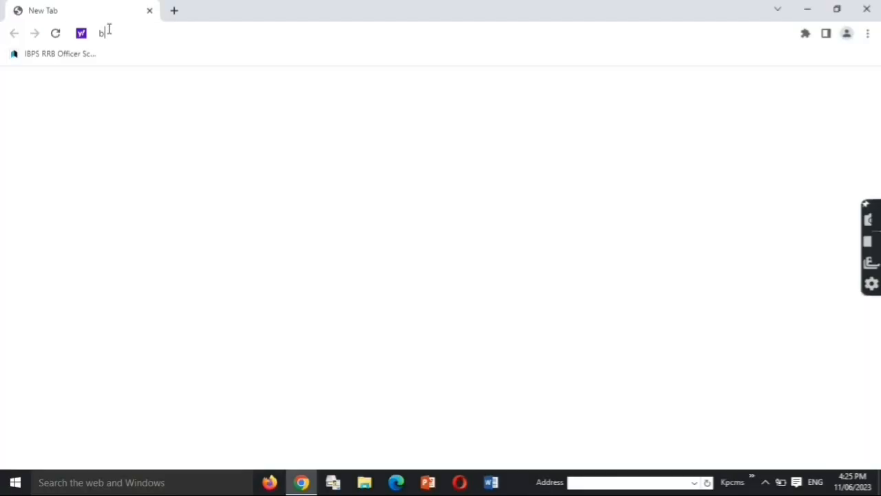
pyautogui.click(108, 33)
pyautogui.write('b')
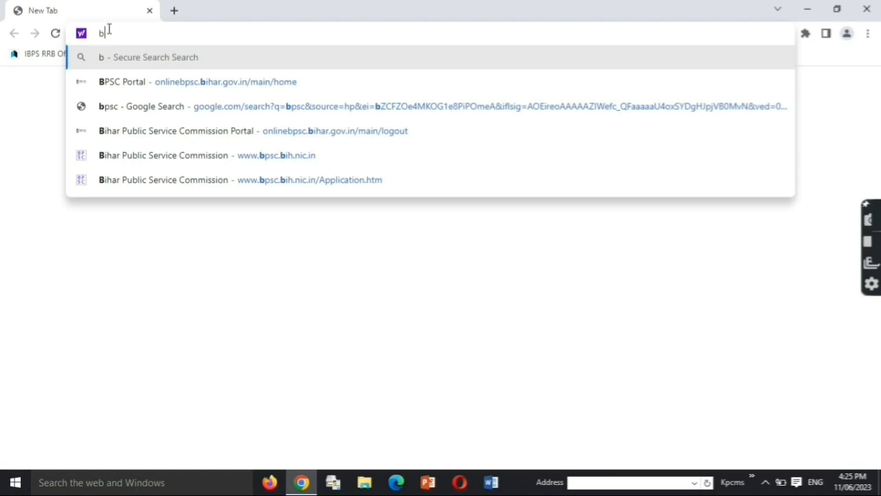
# Step: Go to bpsc.bih.nic.in/Application.htm and continue on to the online application portal
pyautogui.click(126, 106)
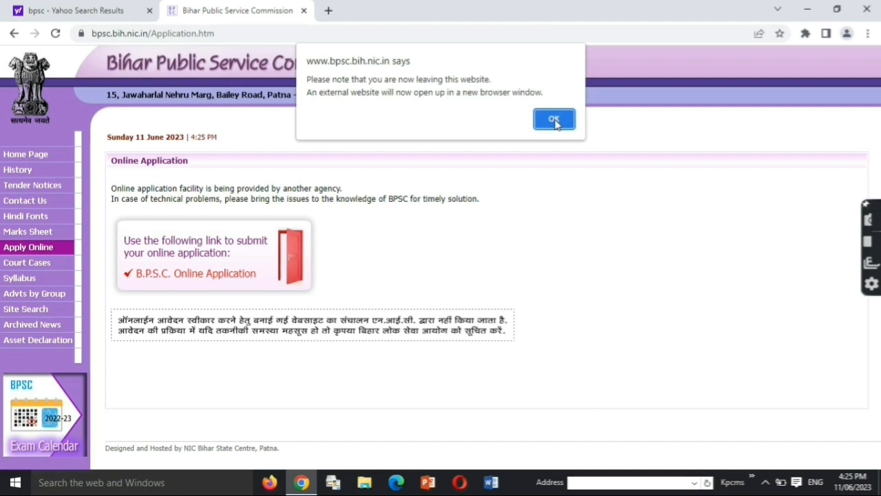
pyautogui.click(554, 121)
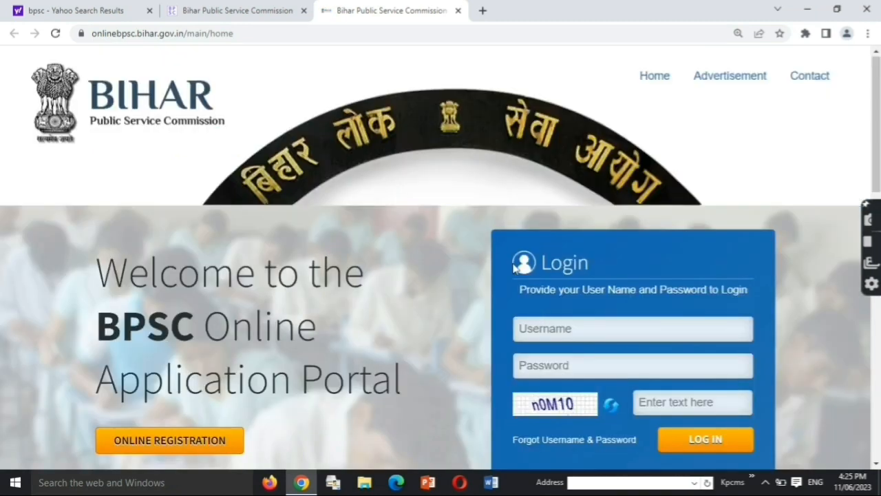
# Step: Log in with the registration number as username, the account password and the captcha
pyautogui.click(552, 328)
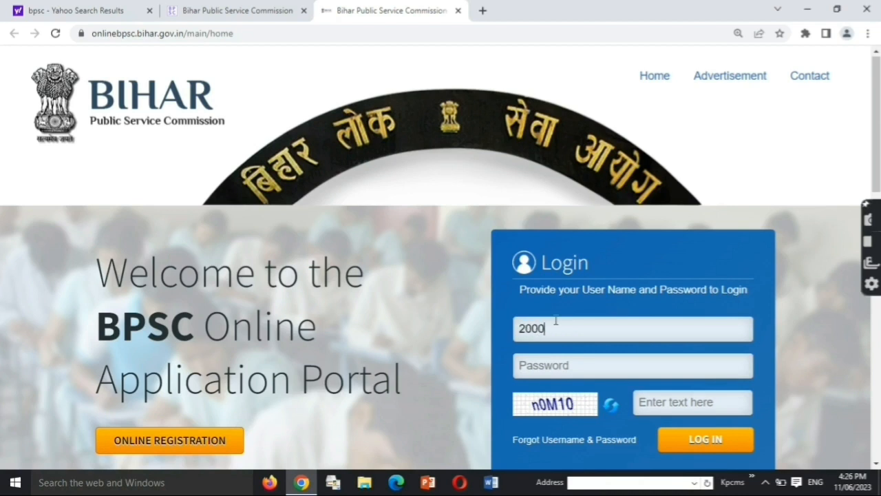
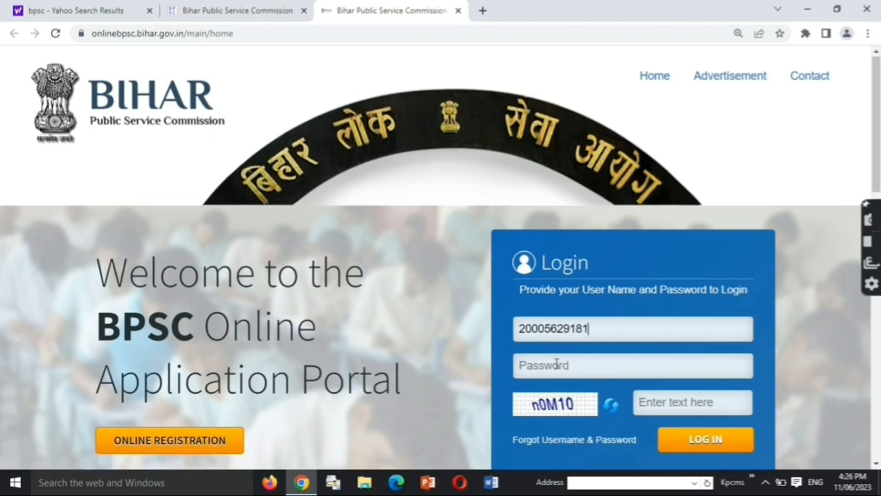
pyautogui.click(556, 365)
pyautogui.write('••••••')
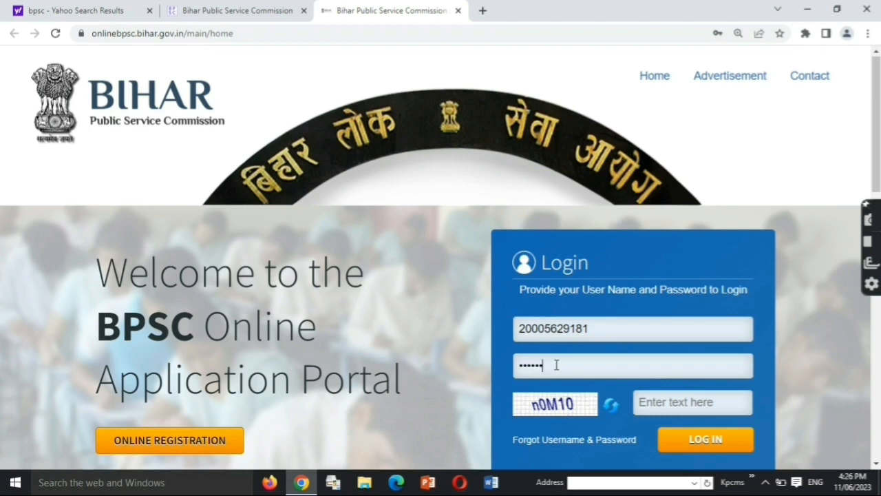
pyautogui.write('•')
pyautogui.click(666, 401)
pyautogui.write('n0M10')
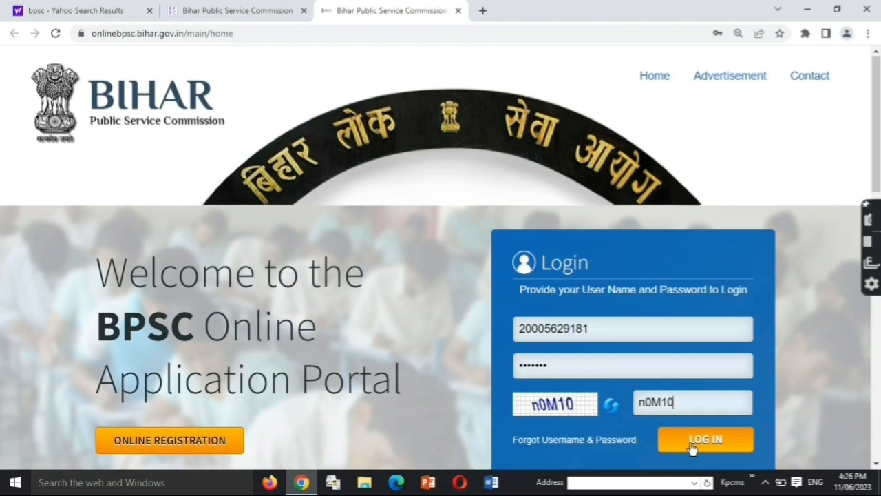
pyautogui.click(693, 446)
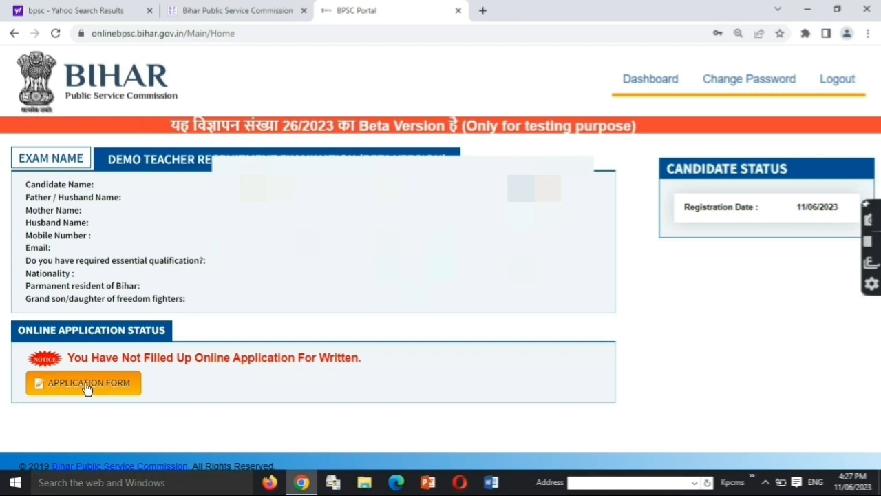
# Step: Open the written-exam Teacher Application Form from the candidate dashboard
pyautogui.click(86, 386)
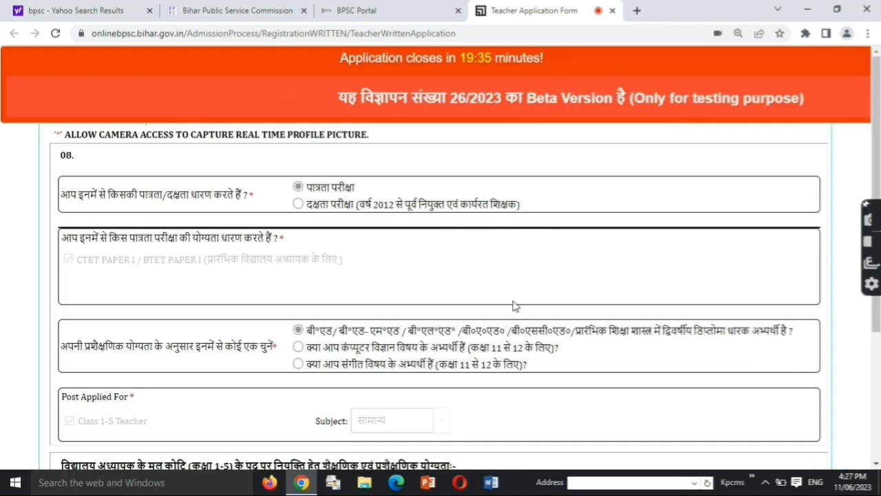
# Step: Scroll down to the qualification section and expand its dropdown of seven options
pyautogui.scroll(-2, 530, 307)
pyautogui.scroll(2, 482, 268)
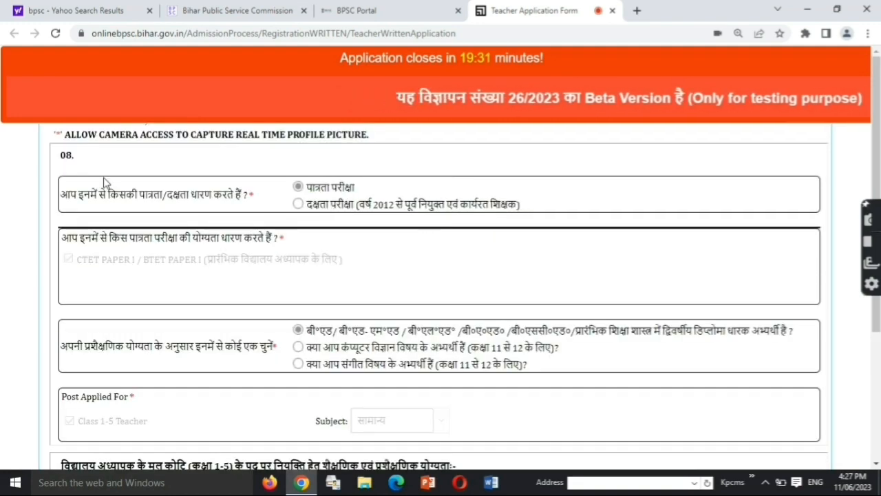
pyautogui.scroll(-1, 69, 229)
pyautogui.scroll(-1, 69, 228)
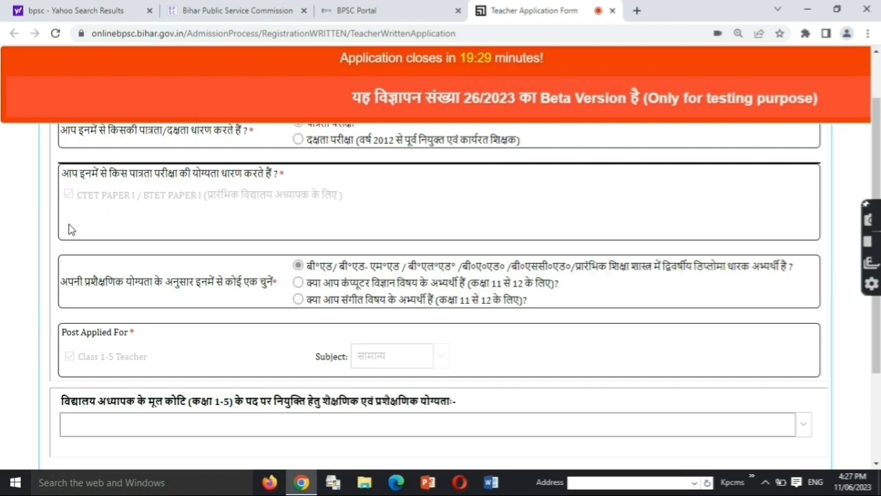
pyautogui.scroll(-2, 69, 229)
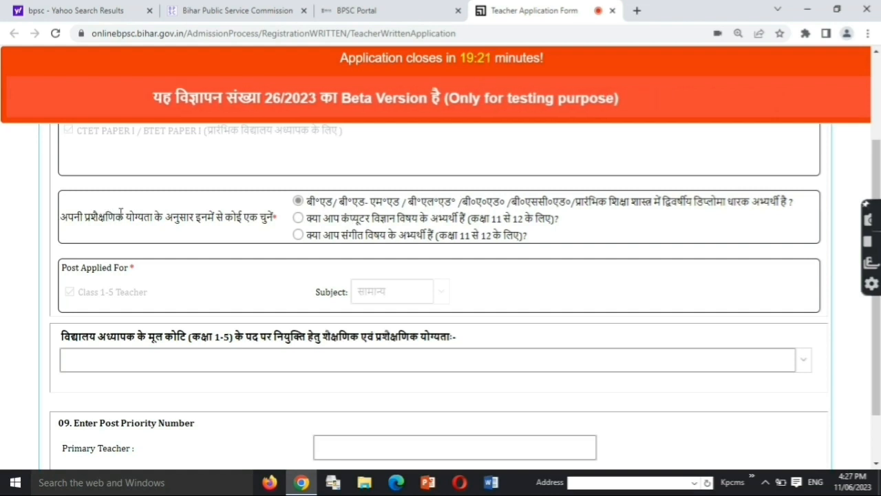
pyautogui.scroll(-1, 753, 291)
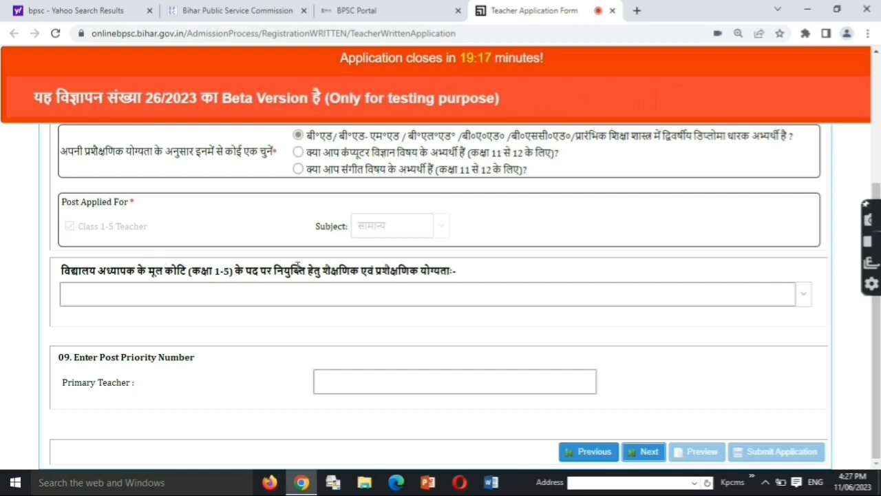
pyautogui.click(763, 296)
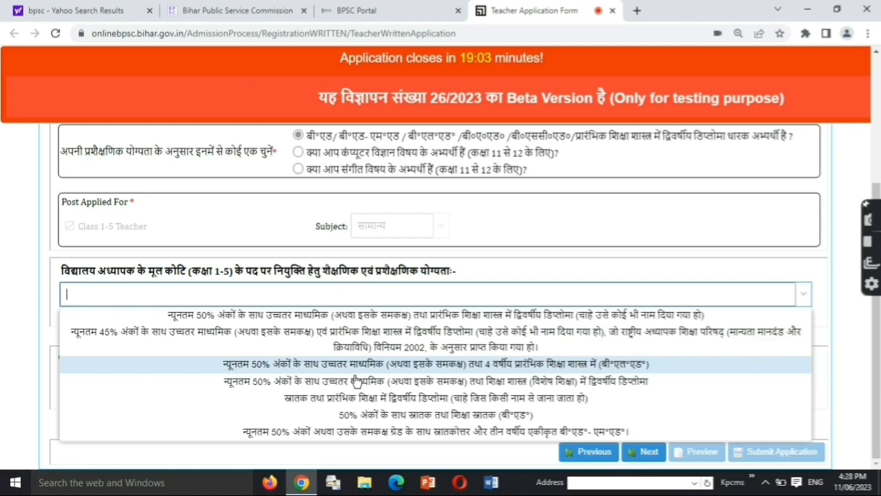
# Step: Choose graduation with B.Ed. at 50%, then enter ALL SUBJECTS, 2004, SS COLLEGE SA, VKSU ARA
pyautogui.click(436, 414)
pyautogui.scroll(-1, 196, 301)
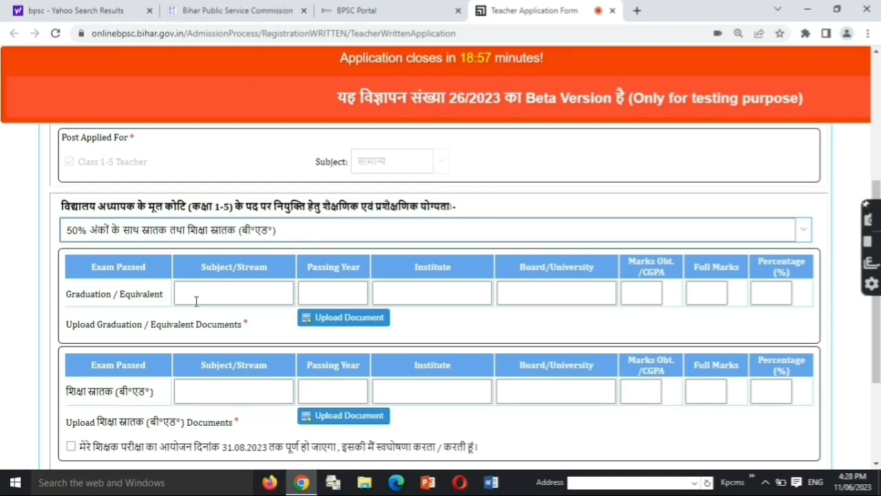
pyautogui.click(196, 300)
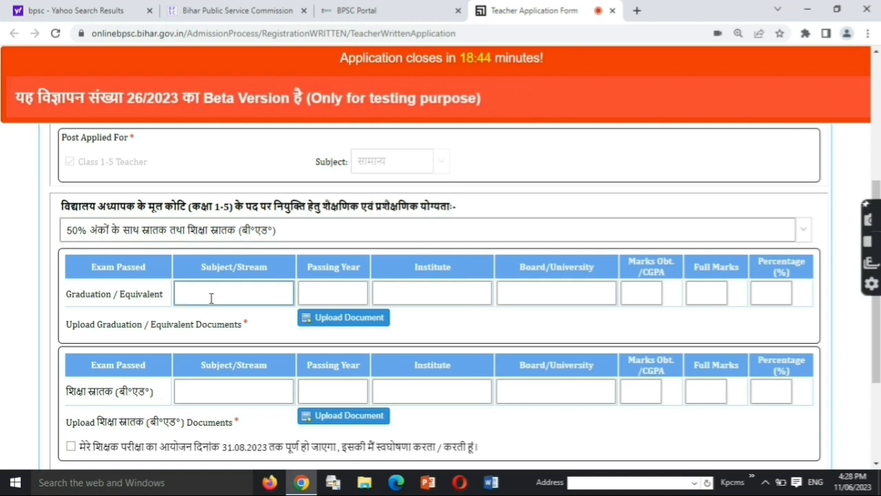
pyautogui.write('ALL SUBJE')
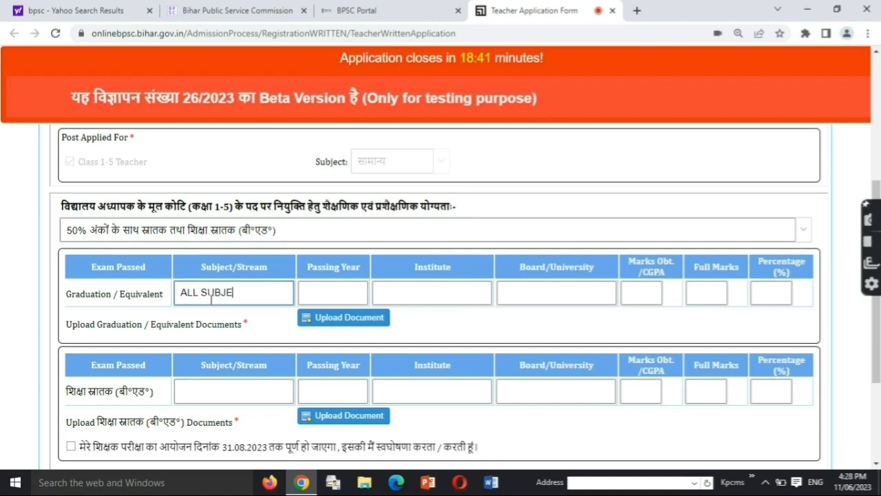
pyautogui.write('CTS')
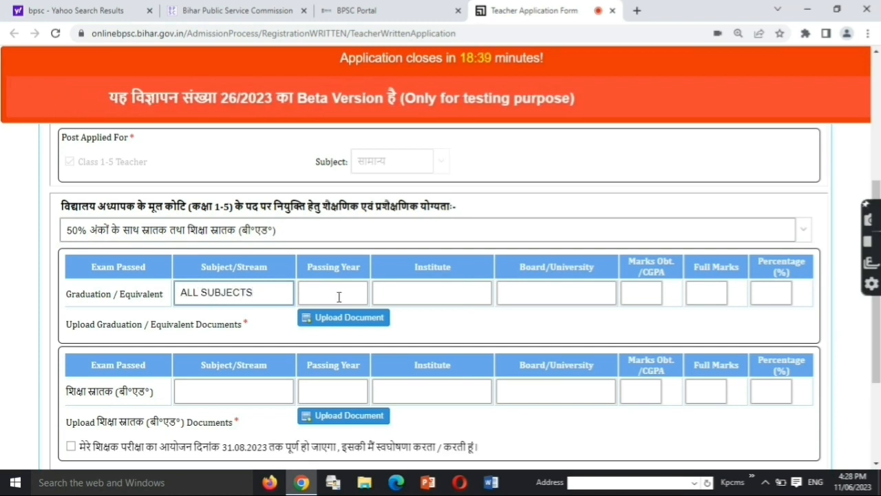
pyautogui.click(338, 296)
pyautogui.write('2004')
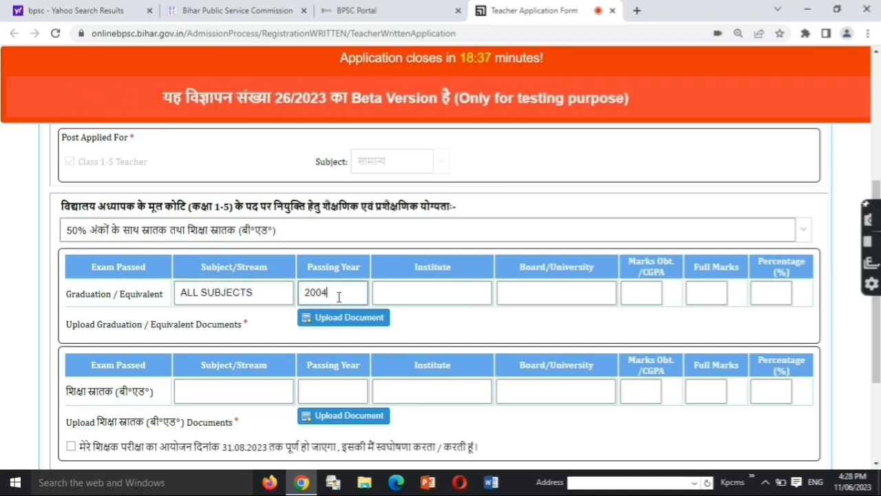
pyautogui.press('Tab')
pyautogui.write('SS C')
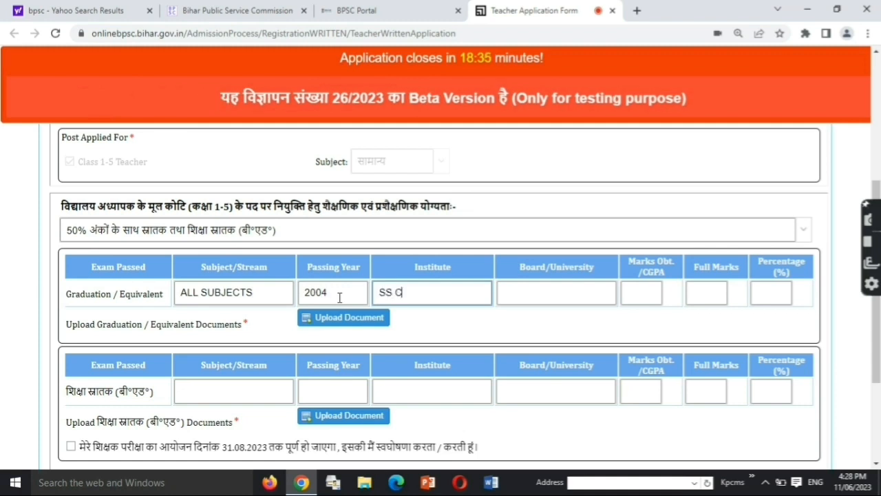
pyautogui.write('OLLEGE ')
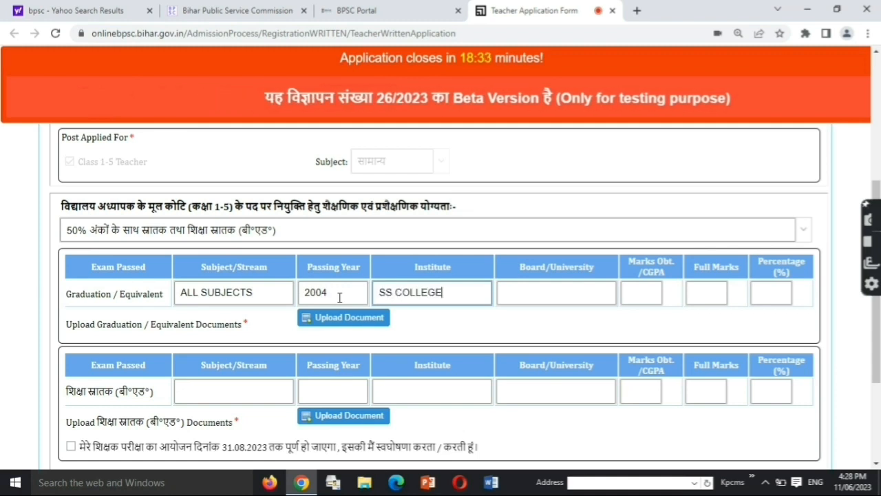
pyautogui.write('SA')
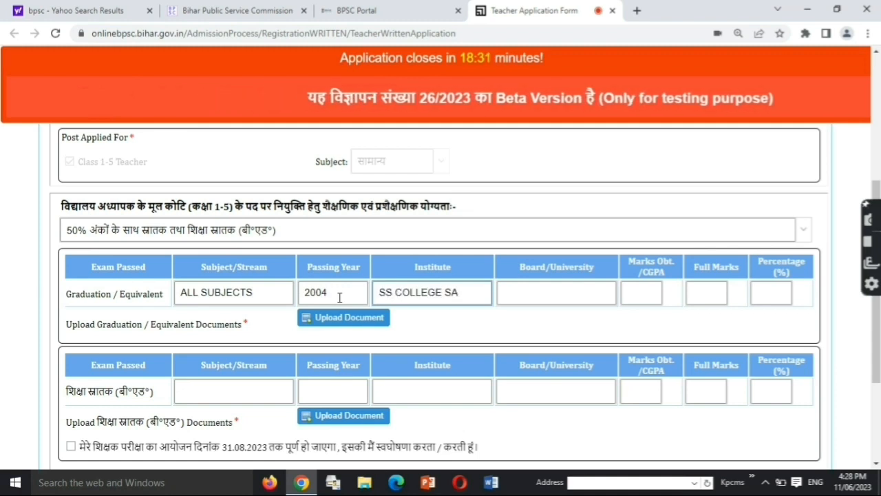
pyautogui.click(534, 287)
pyautogui.write('V')
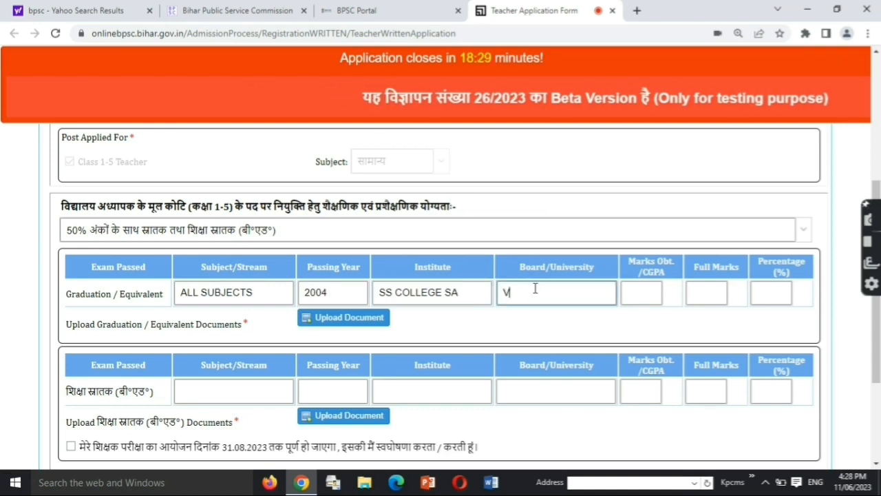
pyautogui.write('KSU ARA')
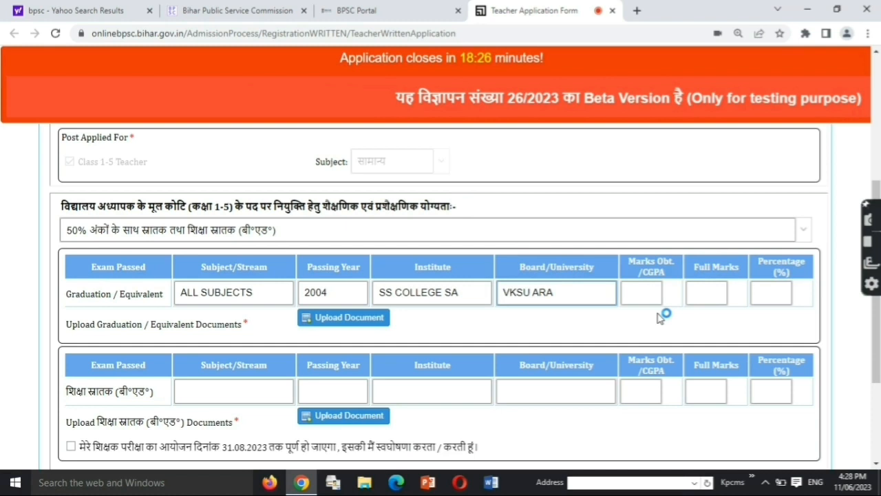
# Step: Enter graduation marks 428 out of 800 full marks, with percentage 53.5
pyautogui.press('Tab')
pyautogui.write('428')
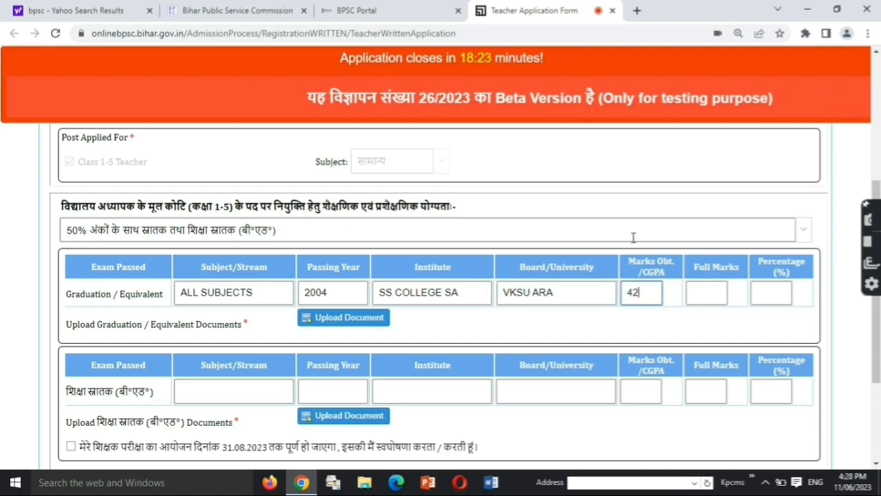
pyautogui.click(709, 293)
pyautogui.write('8')
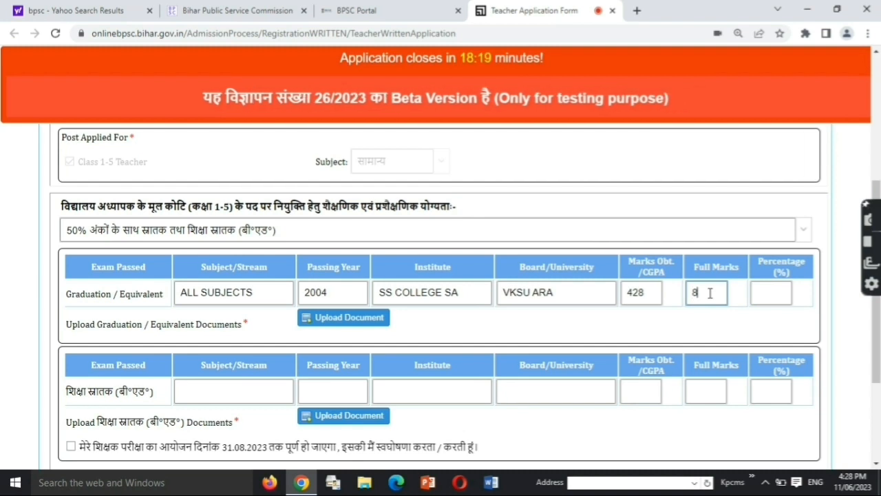
pyautogui.write('00')
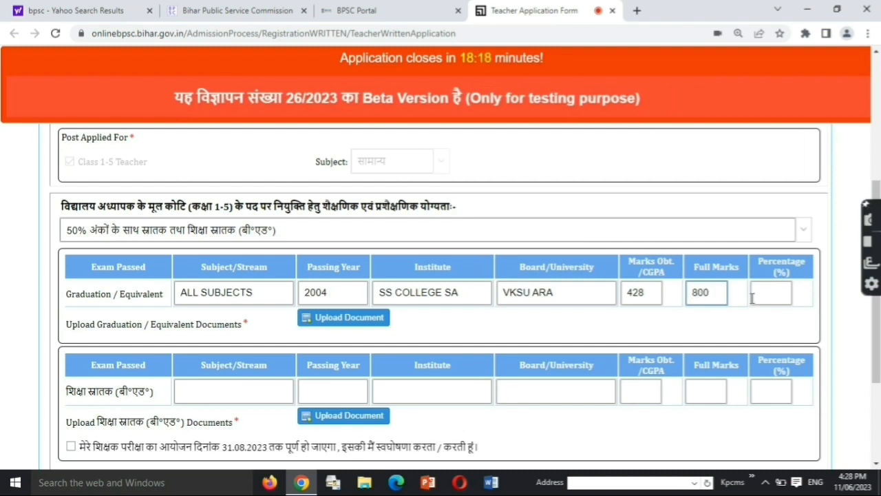
pyautogui.click(752, 298)
pyautogui.write('67')
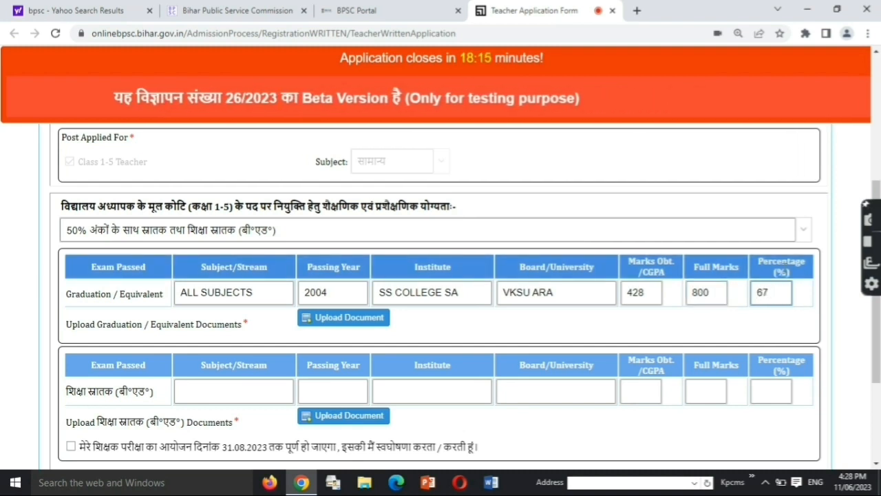
pyautogui.press('BackSpace')
pyautogui.press('BackSpace')
pyautogui.write('52')
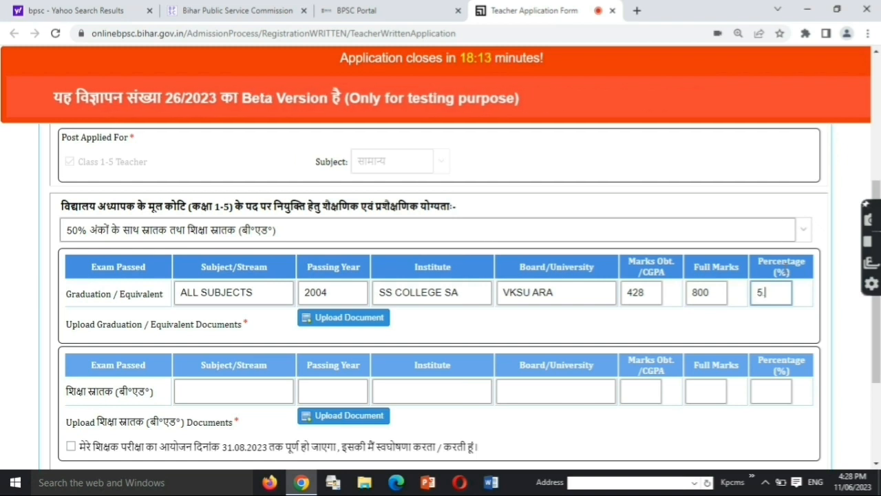
pyautogui.press('BackSpace')
pyautogui.write('3')
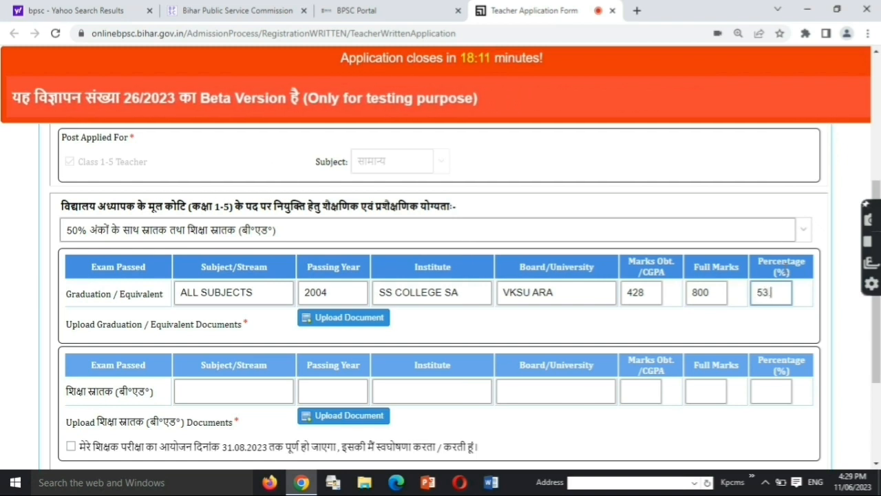
pyautogui.write('.5')
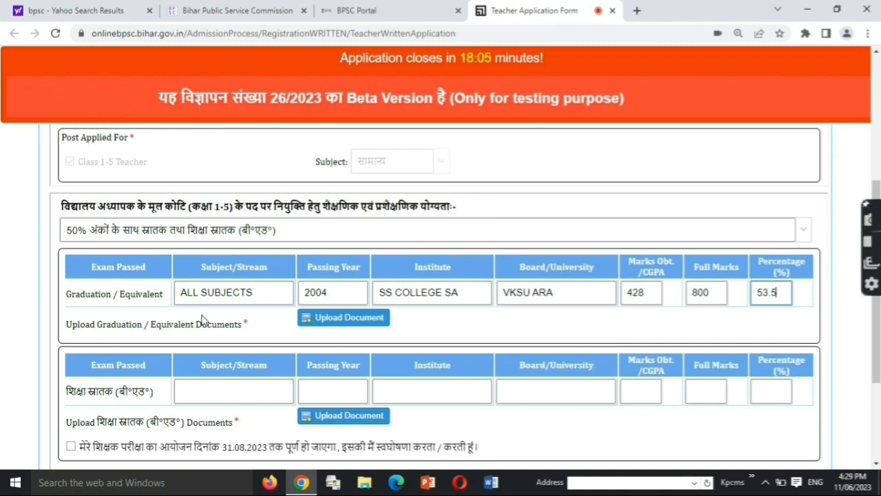
# Step: Upload the graduation document PDF from the Desktop
pyautogui.click(338, 318)
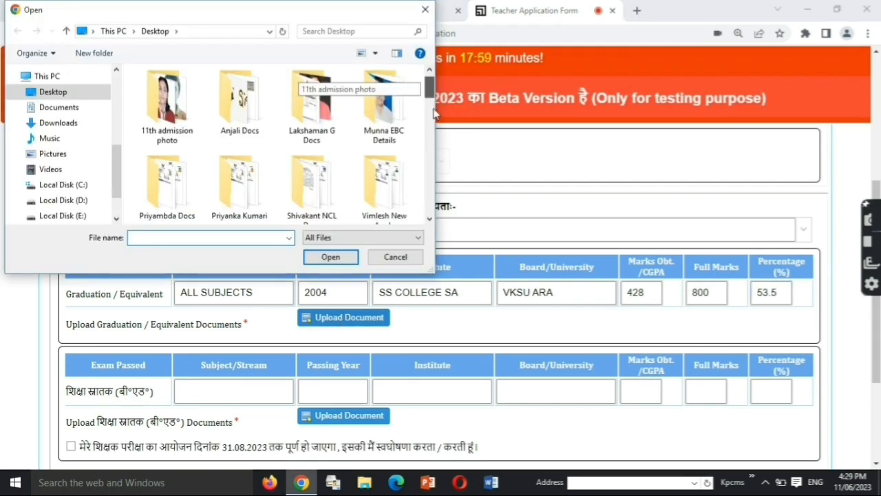
pyautogui.scroll(-2, 296, 92)
pyautogui.scroll(1, 421, 104)
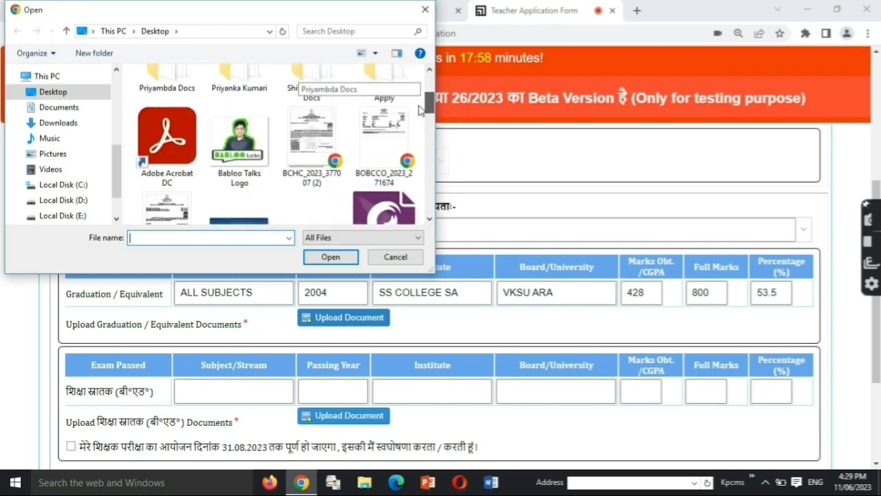
pyautogui.scroll(-3, 421, 110)
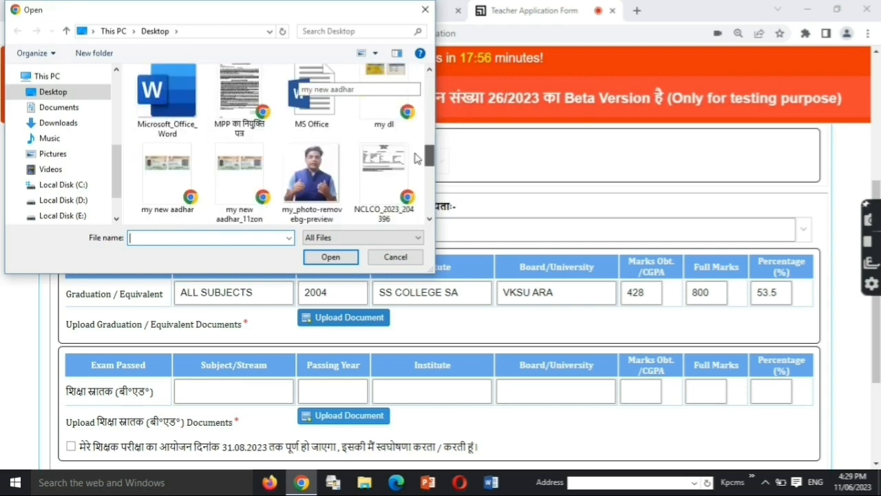
pyautogui.press('Escape')
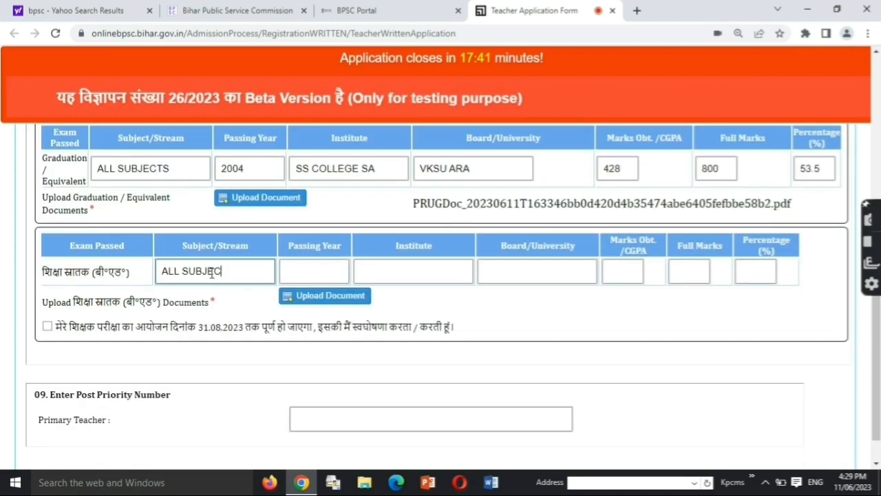
# Step: Fill the B.Ed row with subject ALL SUBJECTS, year 2006, institute SSSS KKDD, board VKSU ARA
pyautogui.write('TS')
pyautogui.press('Tab')
pyautogui.write('2006')
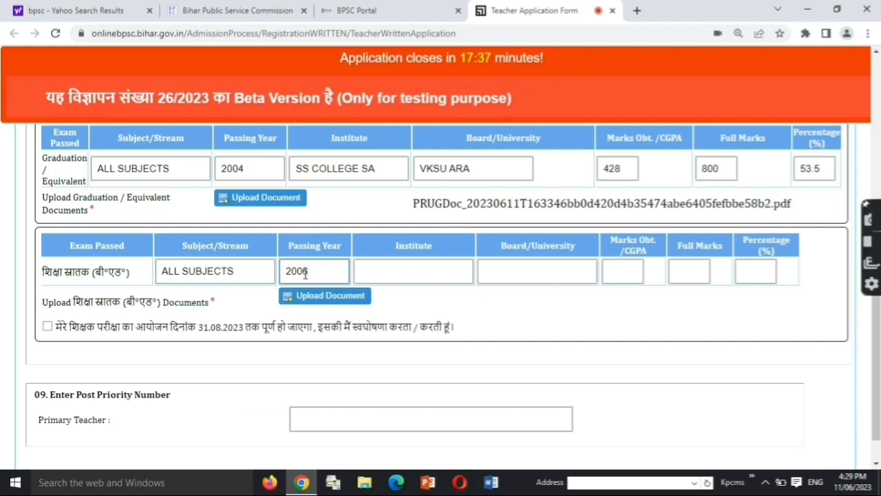
pyautogui.click(397, 271)
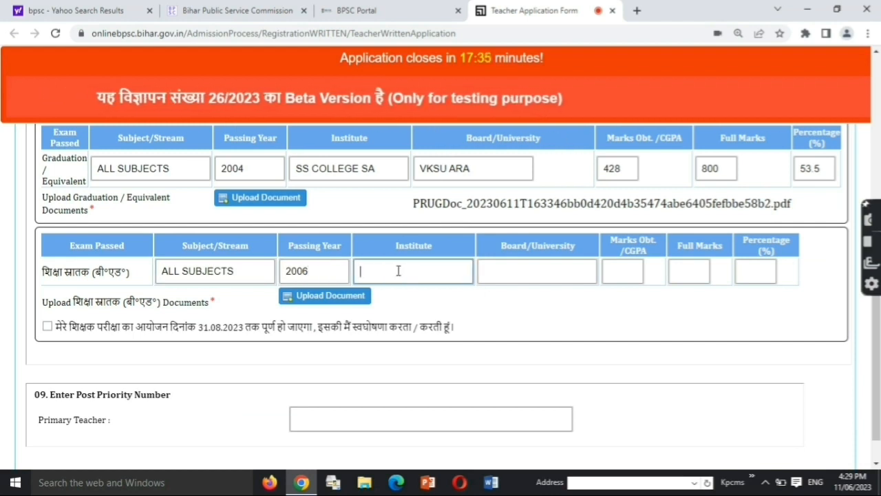
pyautogui.write('SSSS')
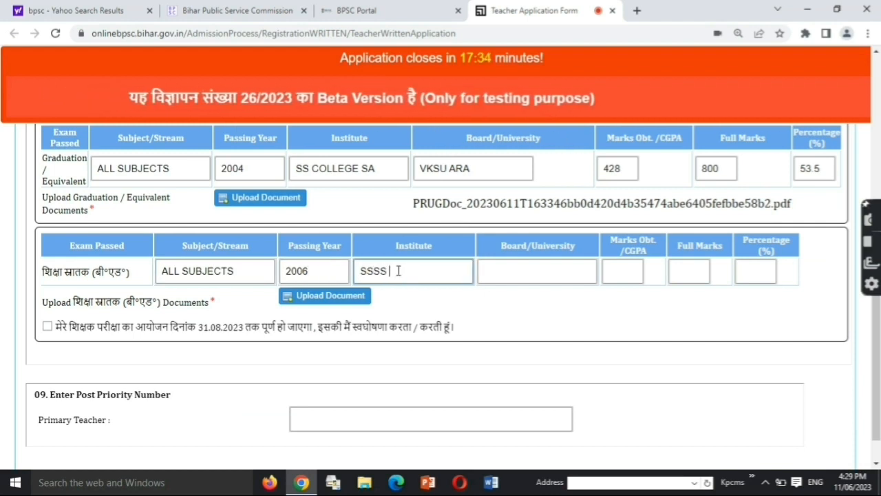
pyautogui.write(' KKDD')
pyautogui.click(552, 273)
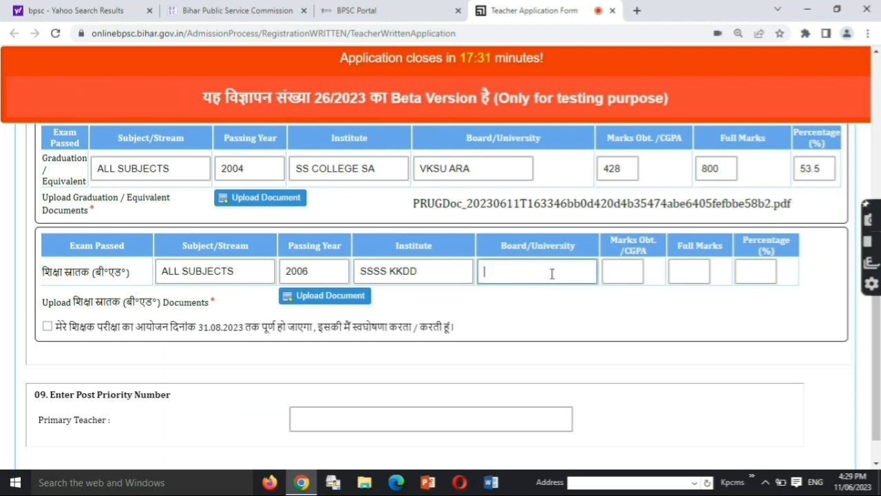
pyautogui.write('VKSU ARA')
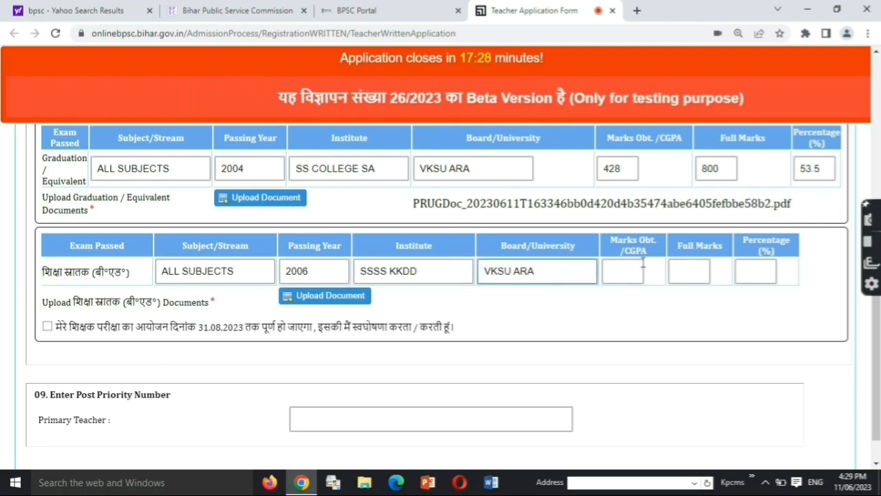
# Step: Enter B.Ed marks of 1100 obtained out of 1500 full marks
pyautogui.click(623, 274)
pyautogui.write('1100')
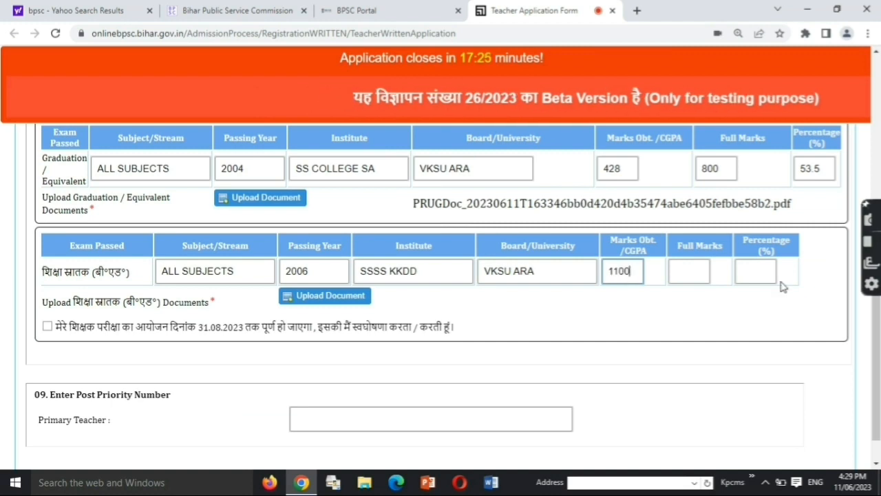
pyautogui.click(676, 273)
pyautogui.write('1500')
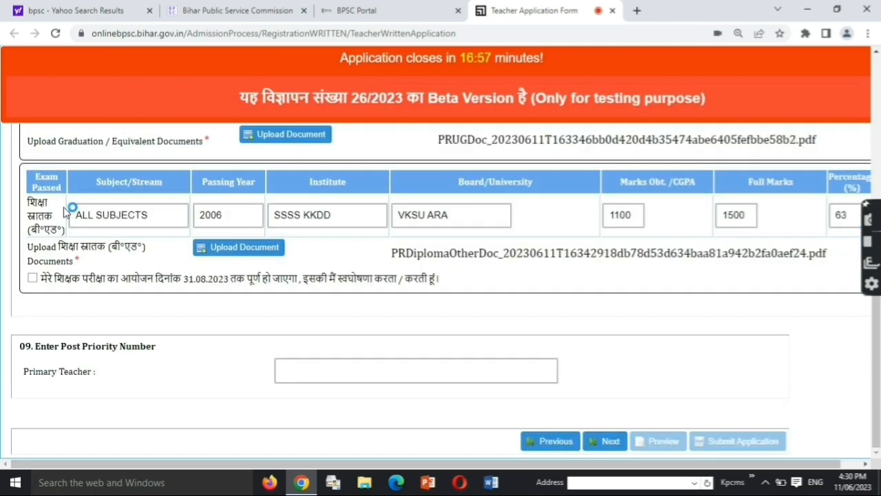
pyautogui.scroll(1, 184, 205)
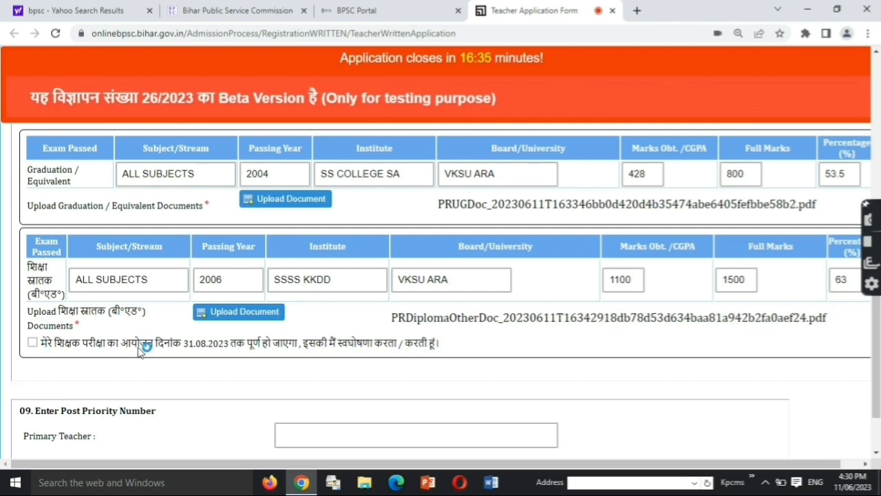
pyautogui.scroll(-1, 341, 358)
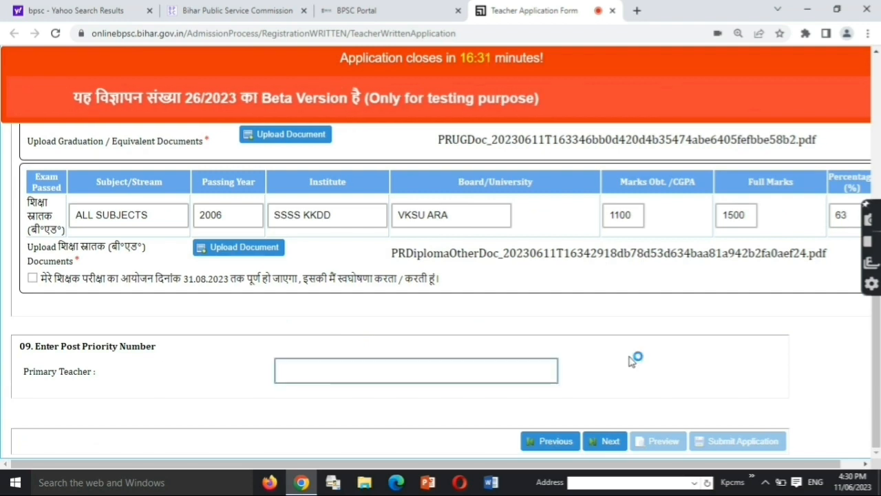
# Step: Set the primary teacher priority number to 1 and continue
pyautogui.click(401, 370)
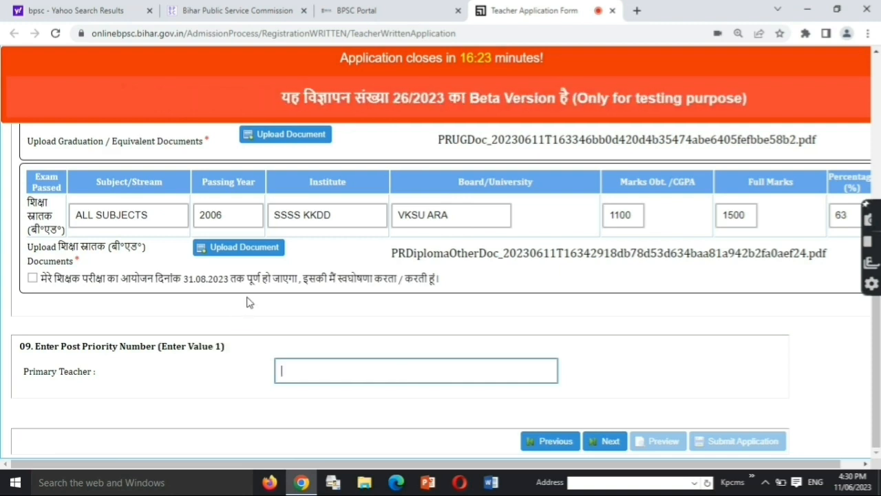
pyautogui.write('1')
pyautogui.click(257, 405)
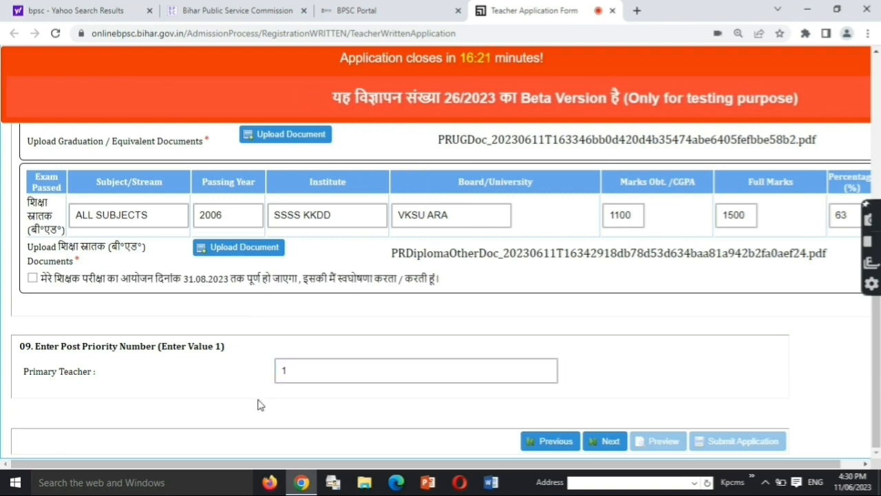
pyautogui.click(605, 444)
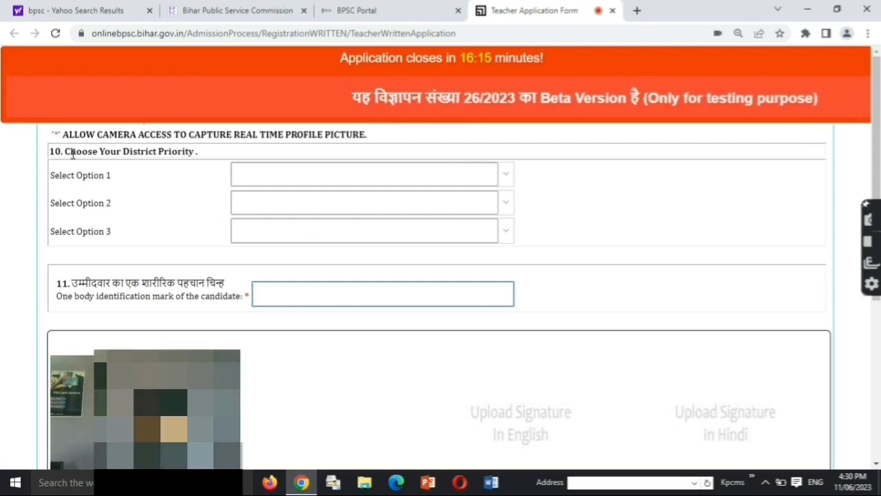
# Step: Set district priorities to Banka, Aurangabad and Begusarai
pyautogui.click(509, 177)
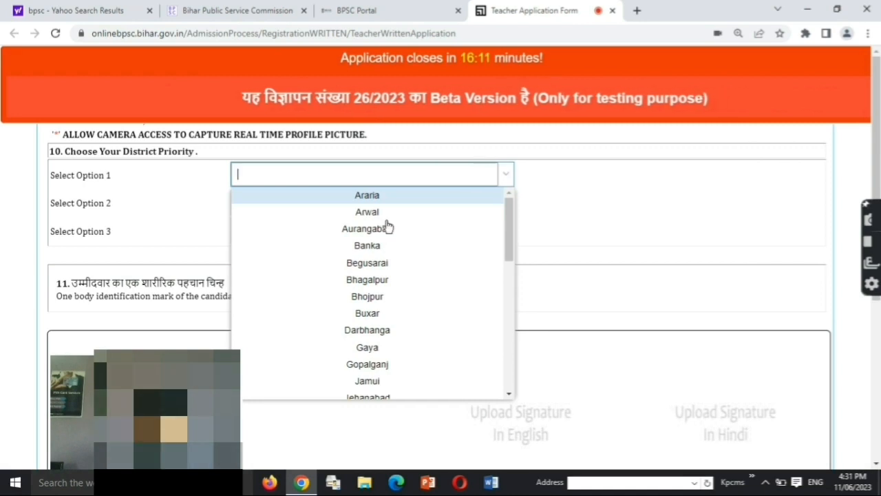
pyautogui.click(367, 245)
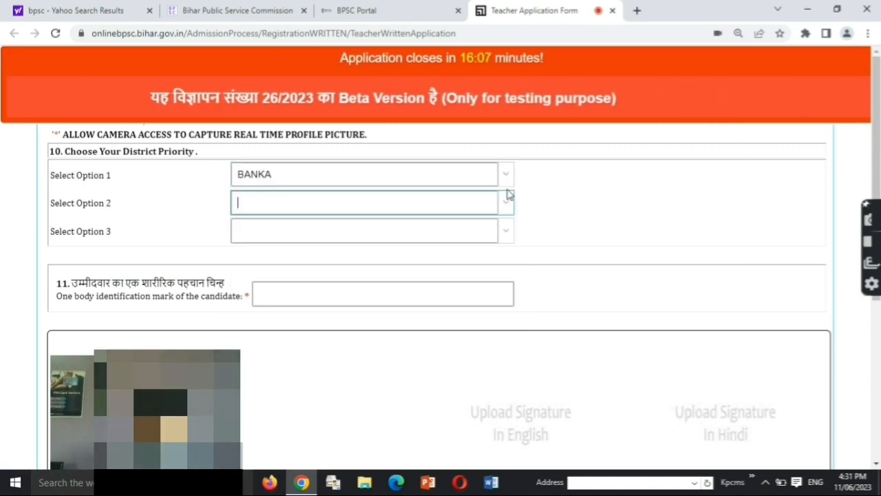
pyautogui.click(506, 201)
pyautogui.click(365, 258)
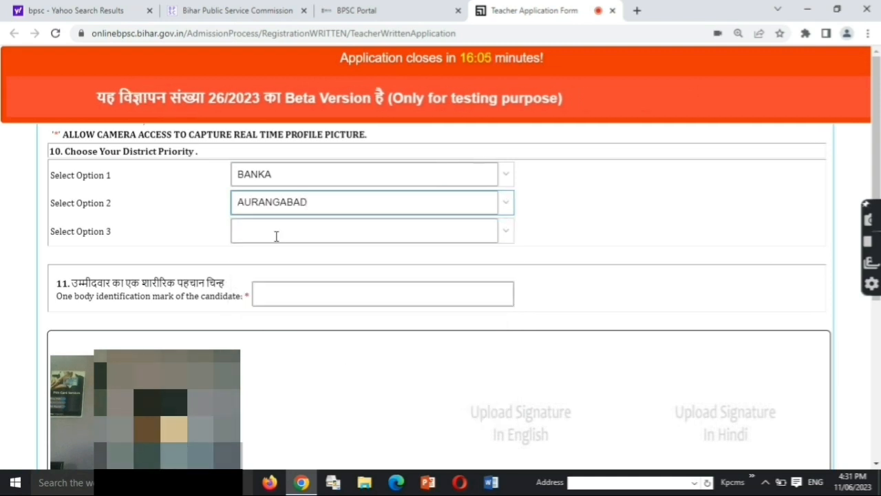
pyautogui.click(276, 236)
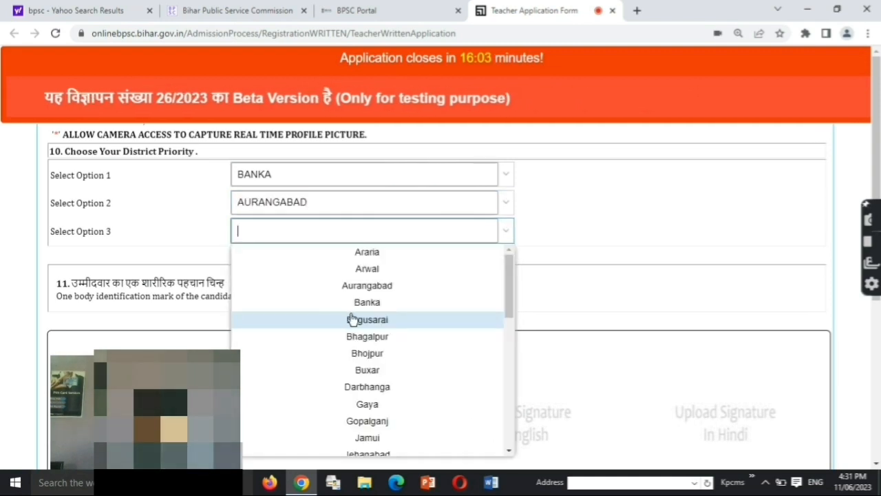
pyautogui.click(351, 319)
# Step: Enter 'A MOLE ON CHEEK' as the body identification mark
pyautogui.click(298, 294)
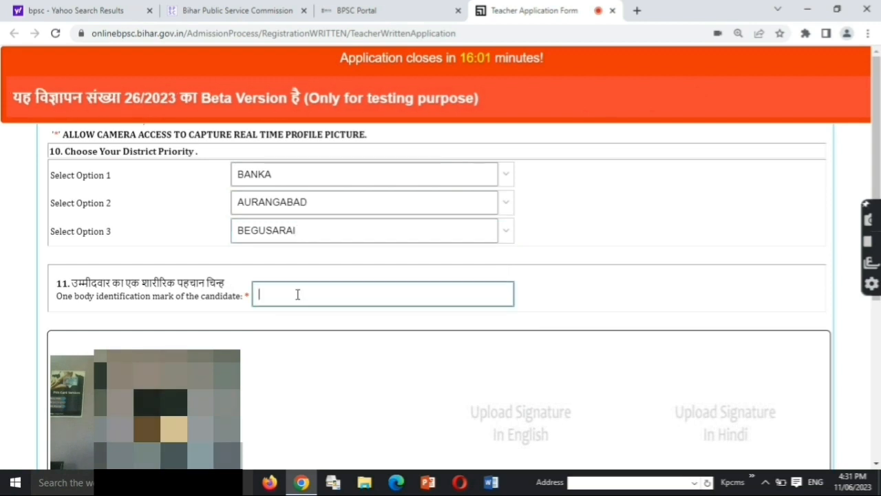
pyautogui.write('A K')
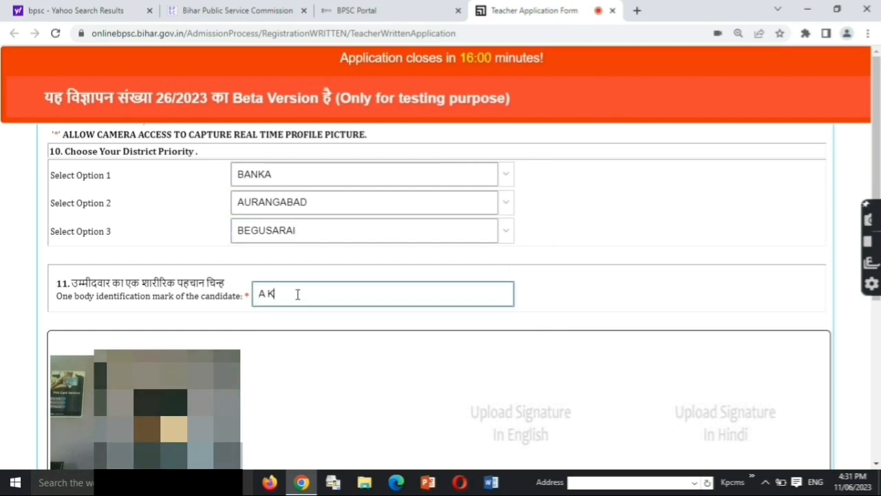
pyautogui.write('OLE')
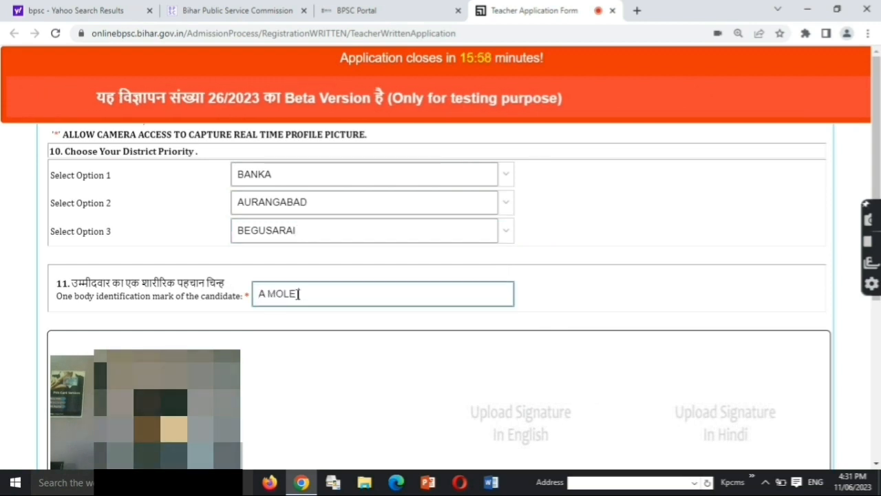
pyautogui.write(' ON CH')
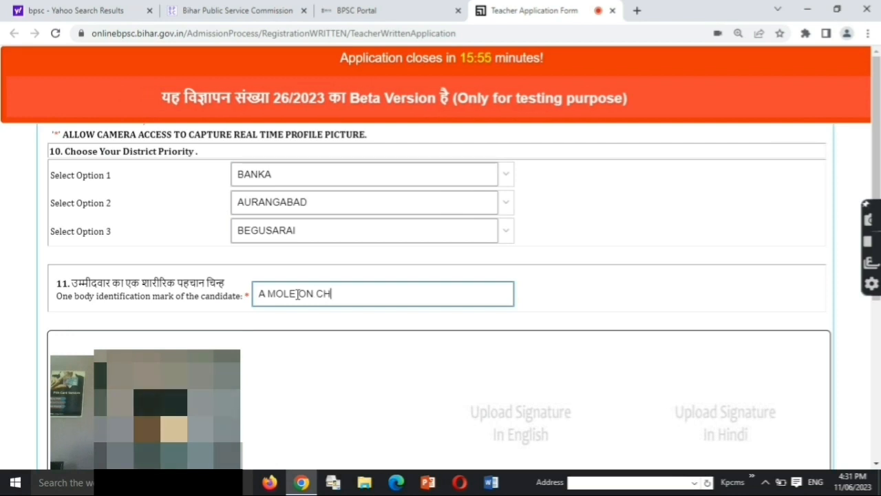
pyautogui.write('EEK')
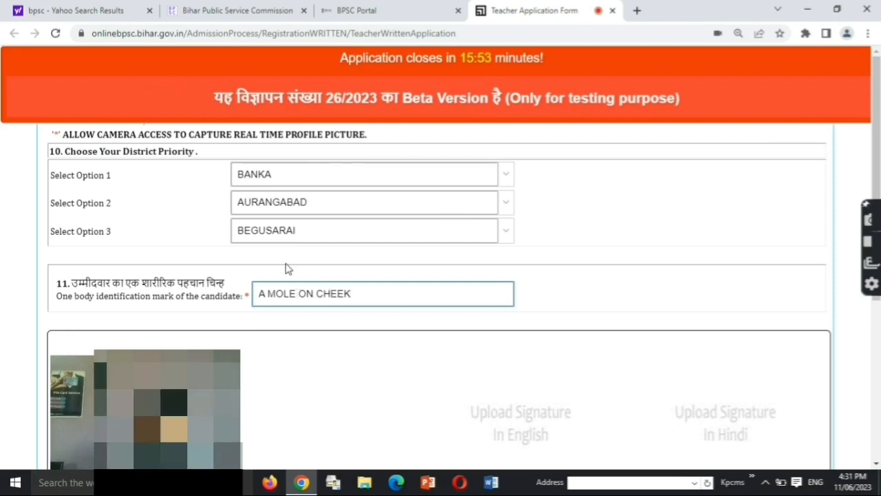
pyautogui.scroll(-2, 287, 268)
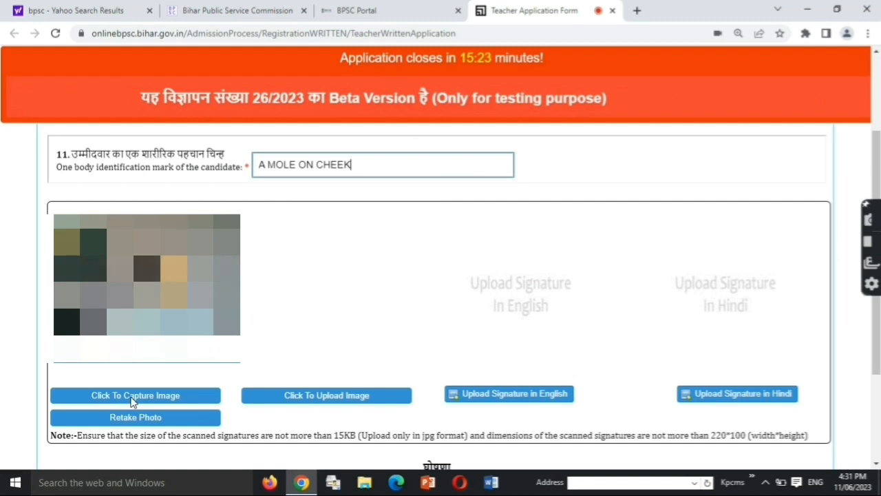
# Step: Capture a live webcam photo, upload it, and acknowledge the success alert
pyautogui.click(133, 397)
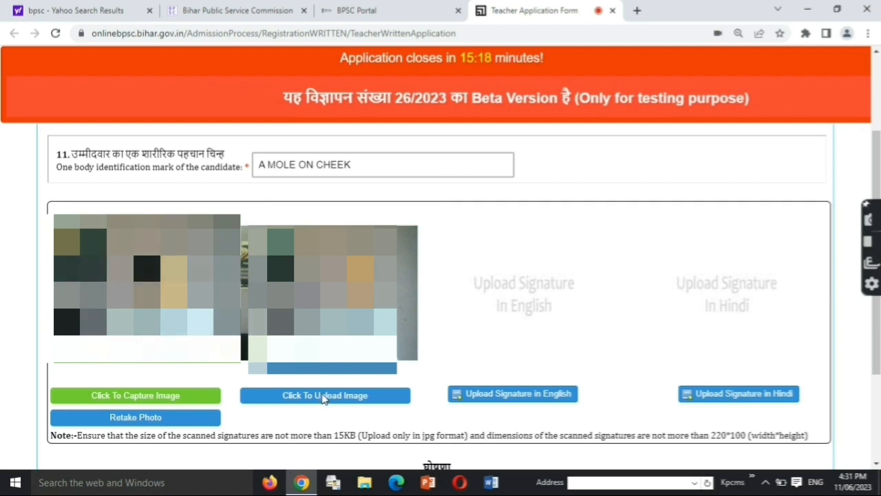
pyautogui.click(325, 398)
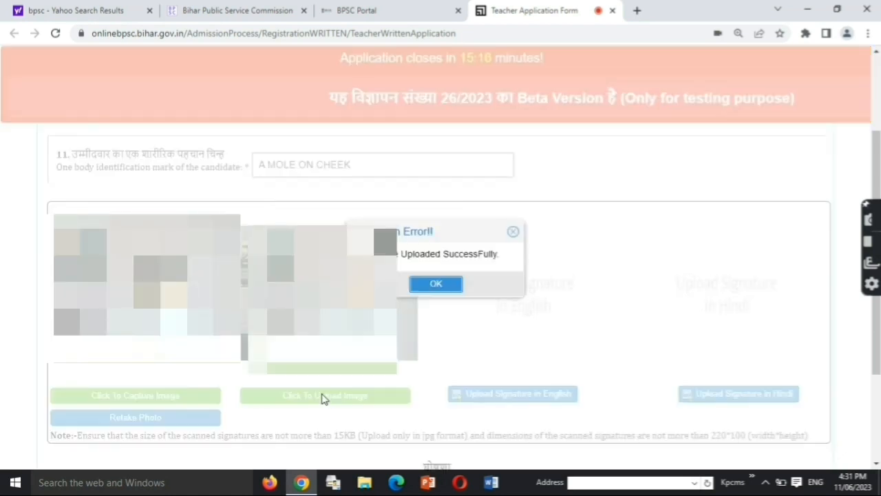
pyautogui.click(435, 284)
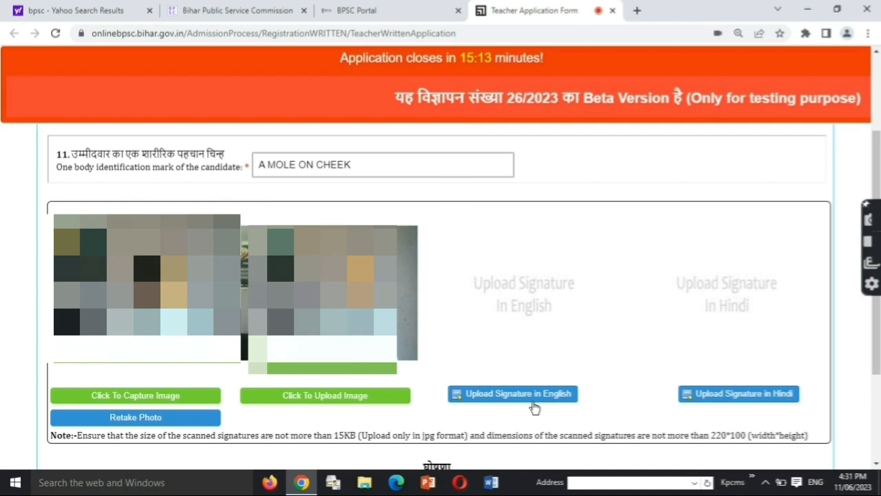
pyautogui.click(486, 401)
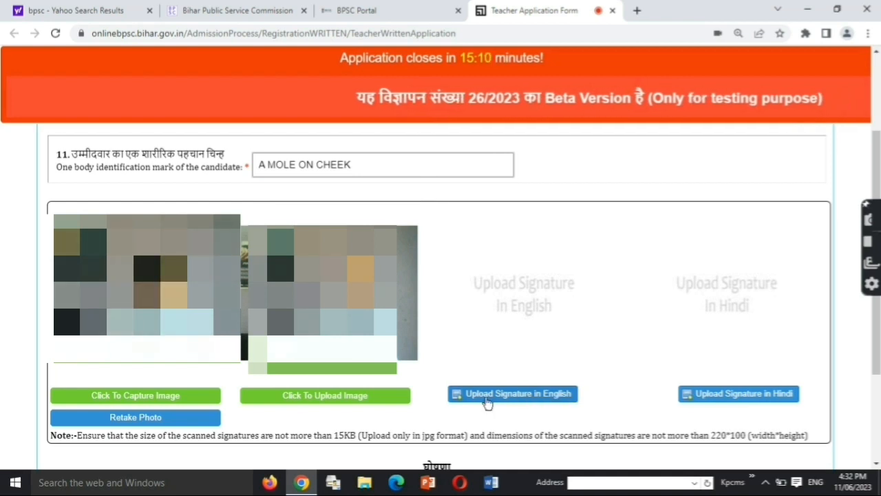
pyautogui.moveTo(428, 75); pyautogui.dragTo(427, 203)
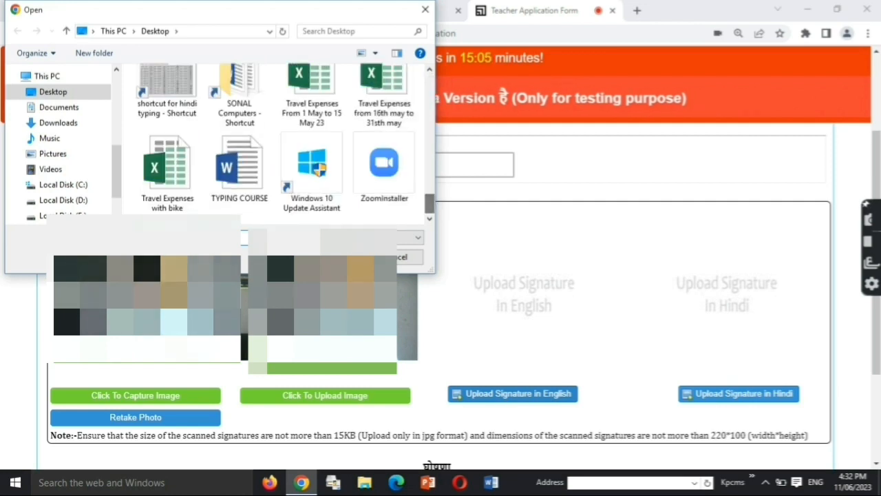
pyautogui.click(47, 206)
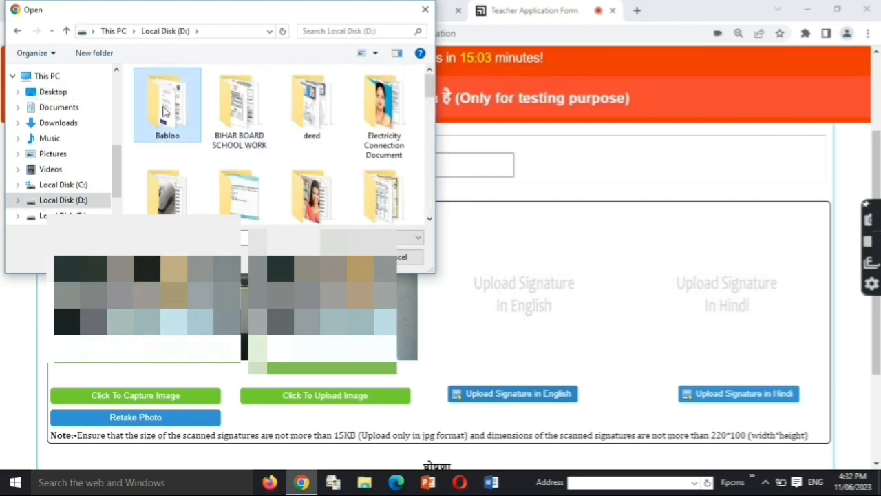
pyautogui.doubleClick(165, 109)
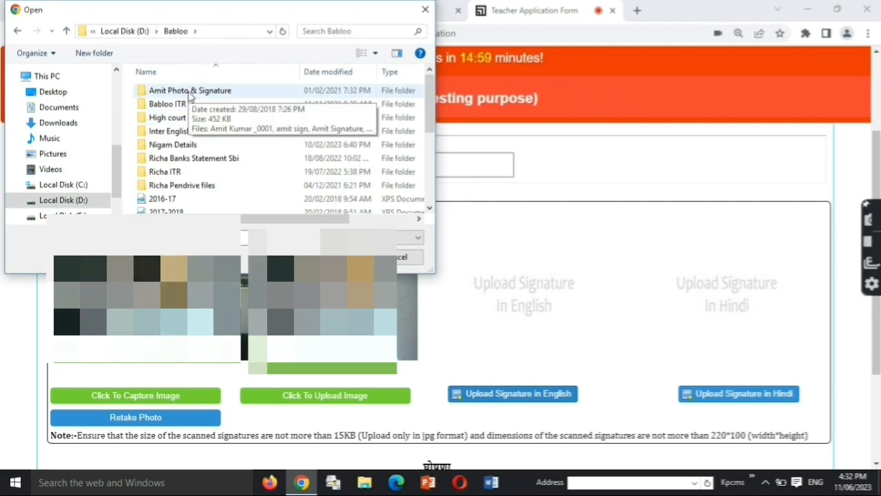
pyautogui.doubleClick(190, 91)
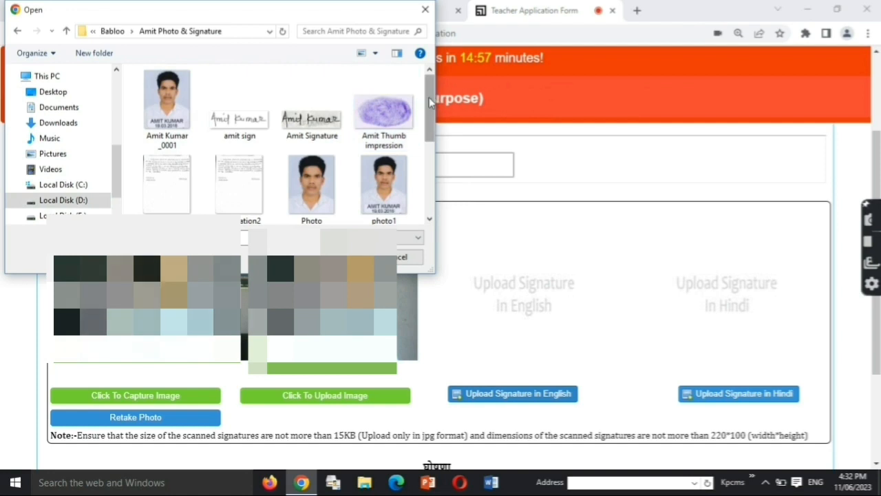
pyautogui.moveTo(428, 119); pyautogui.dragTo(430, 158)
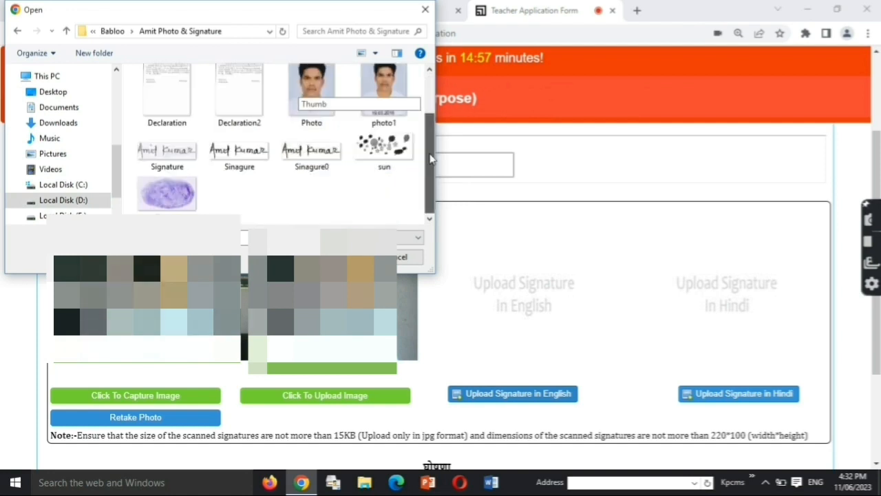
pyautogui.click(67, 31)
pyautogui.click(67, 31)
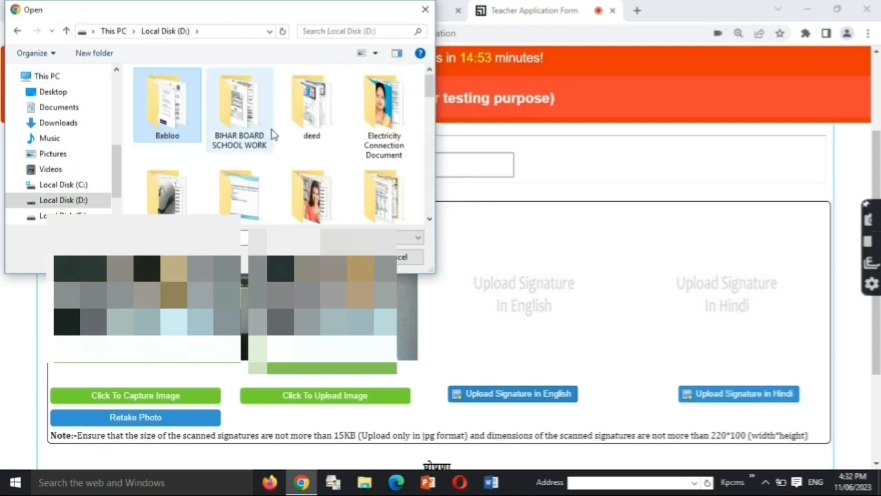
pyautogui.scroll(-3, 427, 219)
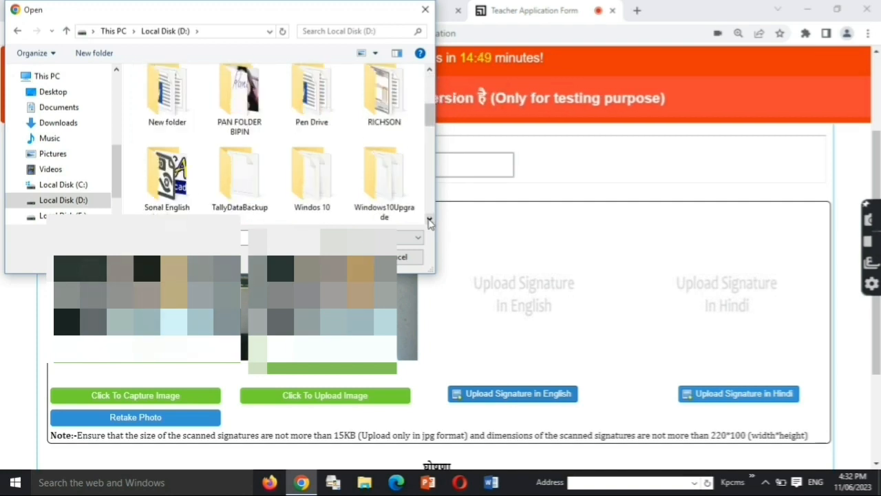
pyautogui.scroll(-4, 428, 219)
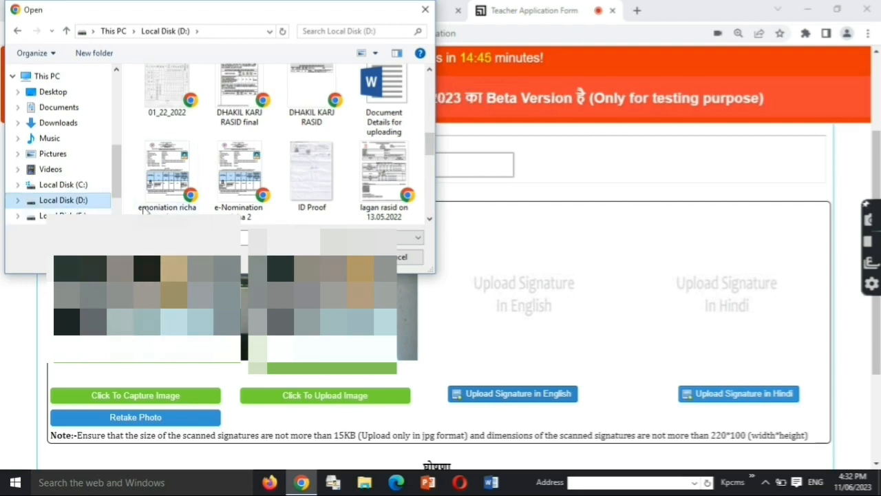
pyautogui.scroll(8, 159, 179)
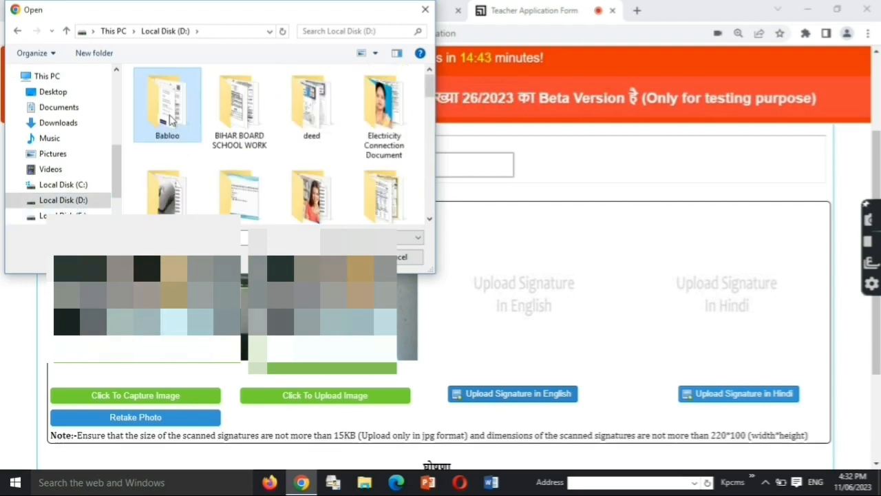
pyautogui.scroll(-5, 167, 119)
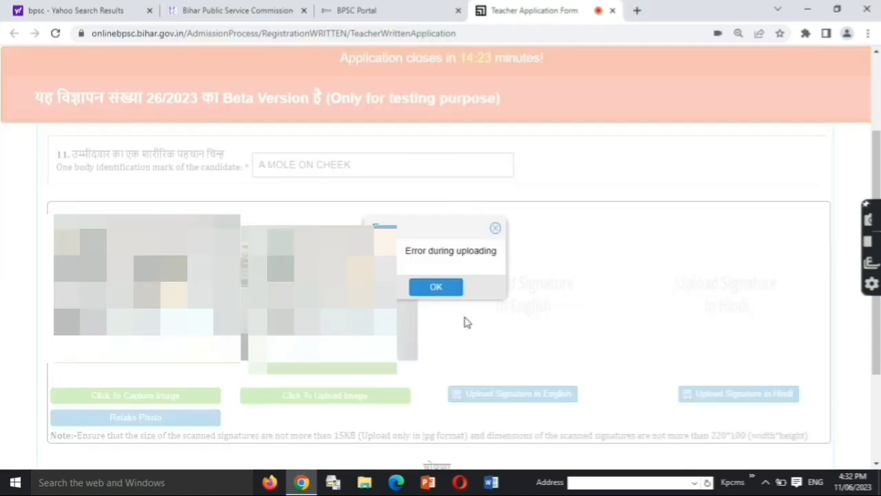
pyautogui.click(436, 288)
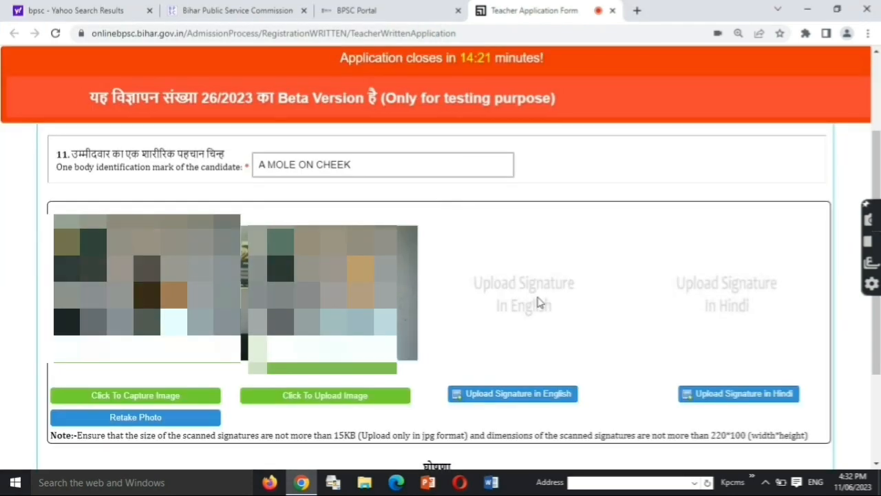
# Step: Preview the completed form, review it, and submit the application
pyautogui.scroll(-1, 507, 311)
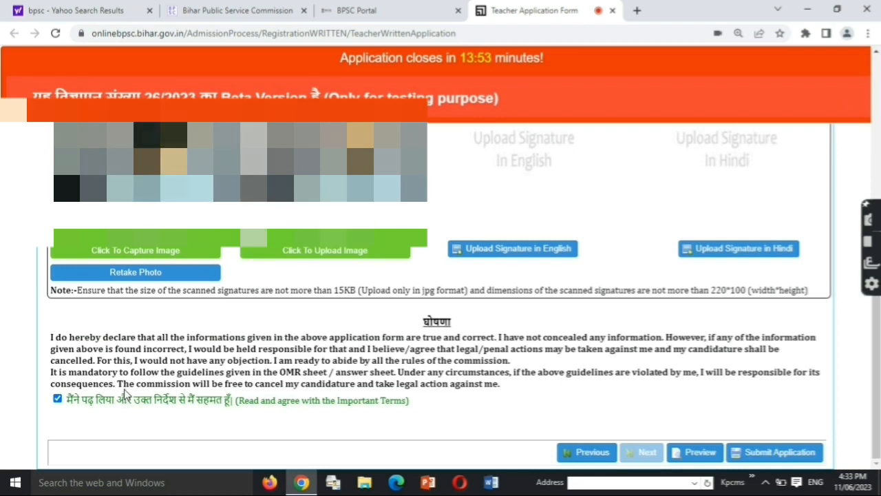
pyautogui.click(698, 455)
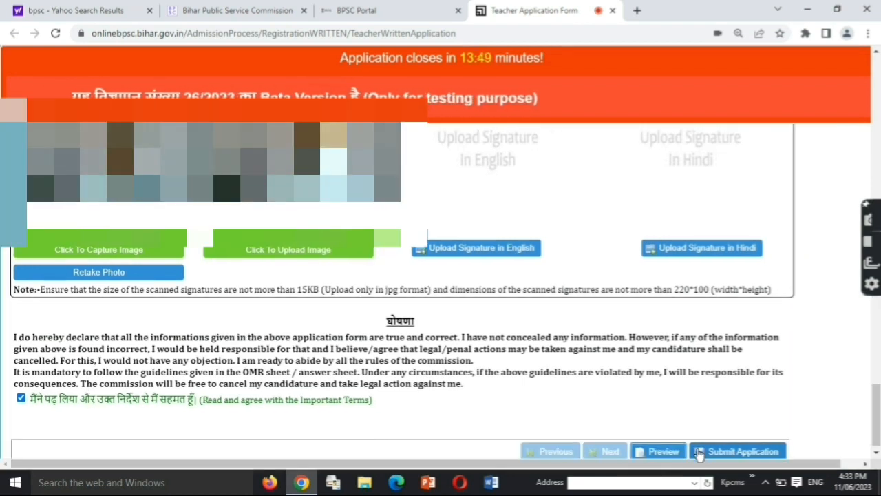
pyautogui.scroll(15, 619, 378)
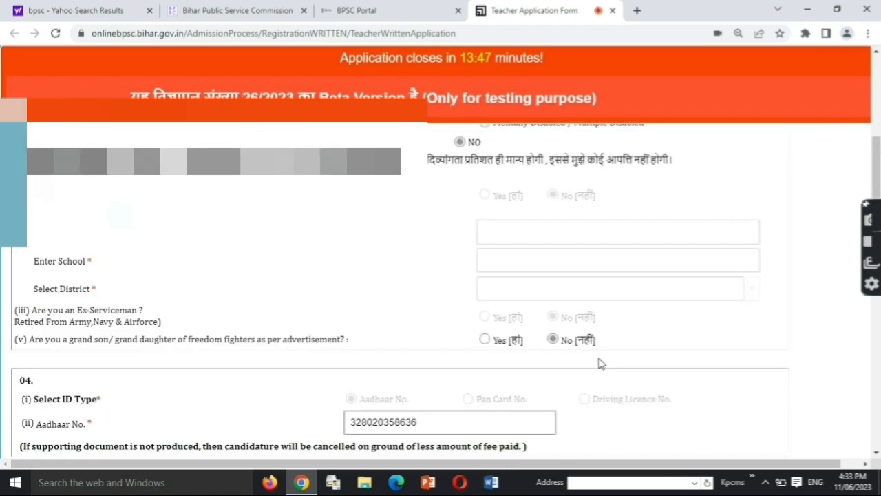
pyautogui.scroll(8, 592, 361)
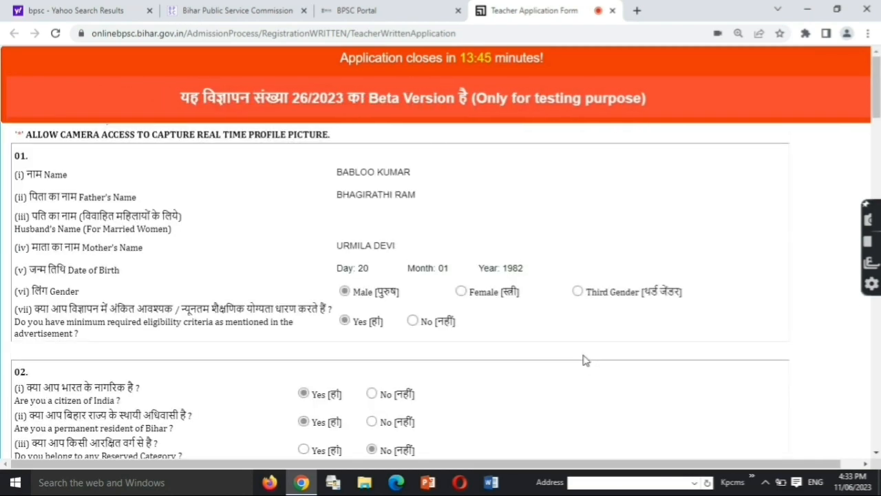
pyautogui.scroll(-7, 582, 356)
pyautogui.scroll(-6, 582, 360)
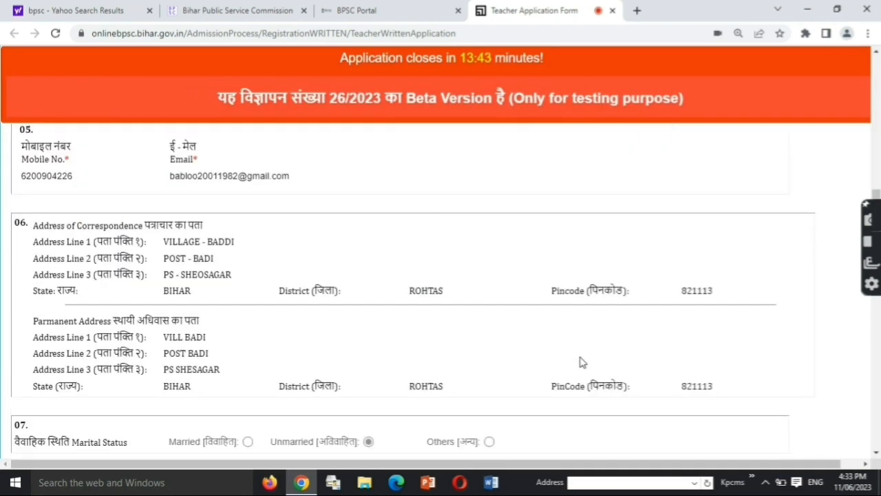
pyautogui.scroll(-15, 580, 362)
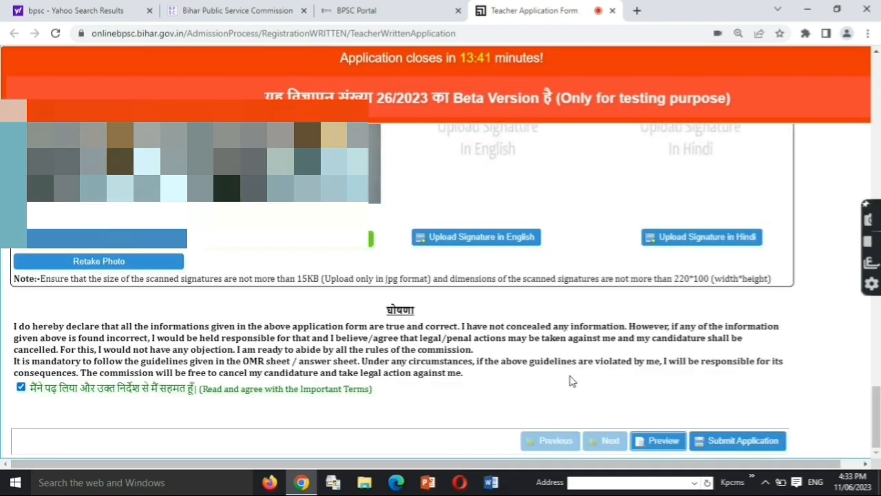
pyautogui.click(761, 444)
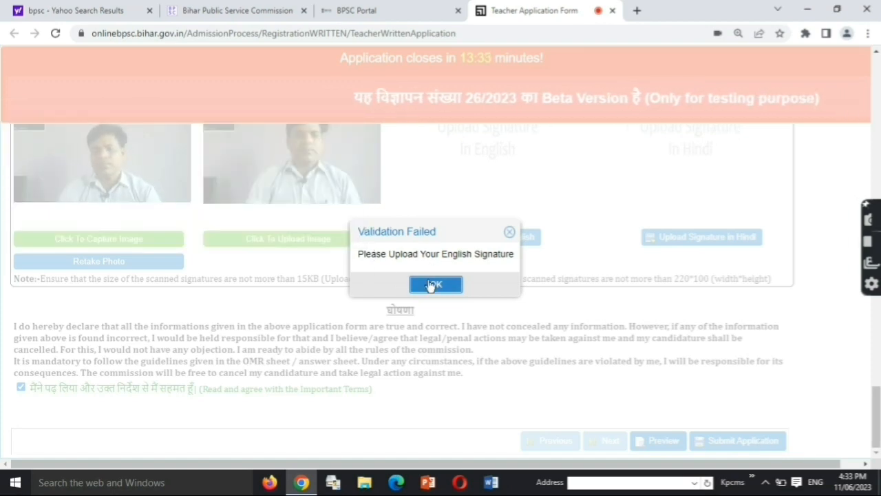
# Step: Dismiss the Validation Failed message and look back over the form
pyautogui.click(432, 285)
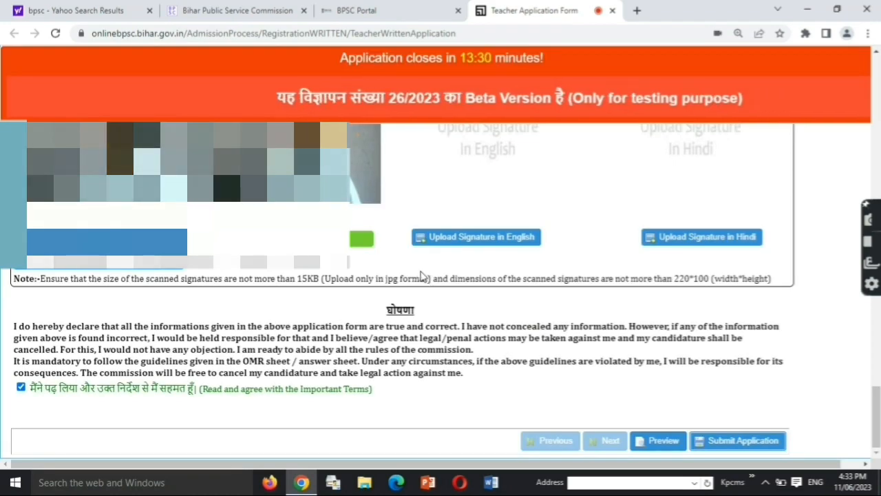
pyautogui.scroll(15, 421, 275)
pyautogui.scroll(10, 432, 244)
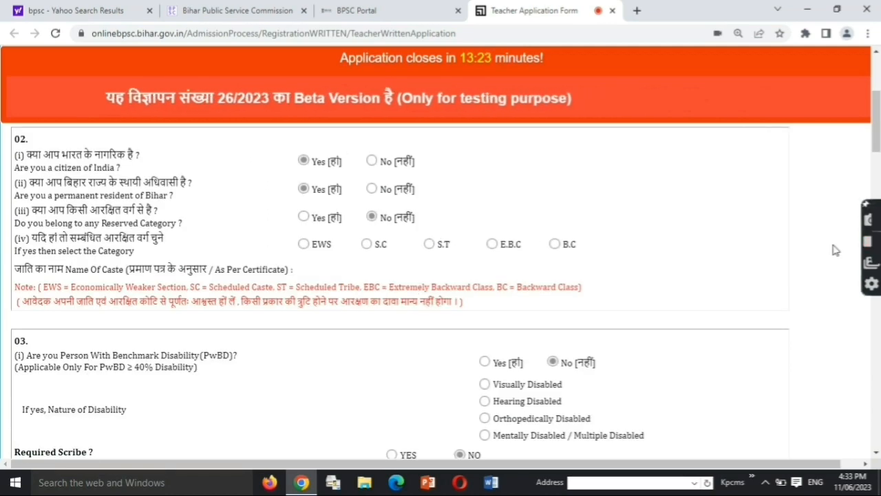
pyautogui.scroll(-6, 280, 203)
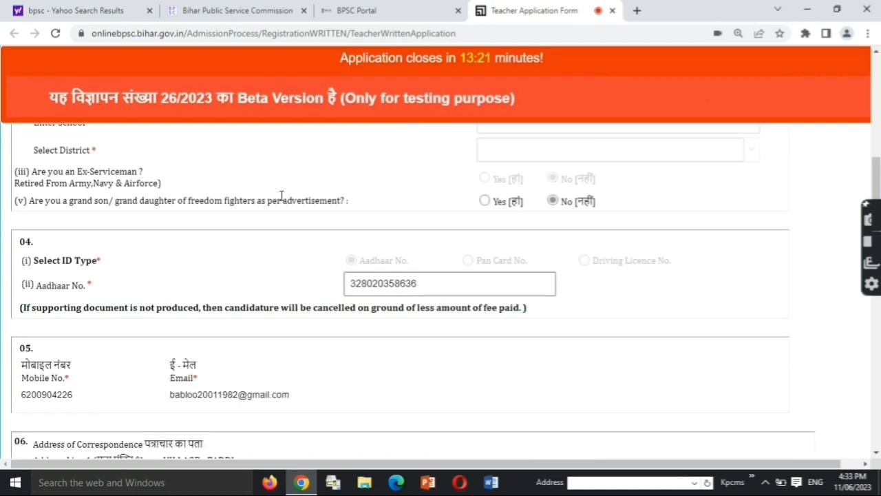
pyautogui.scroll(-2, 281, 196)
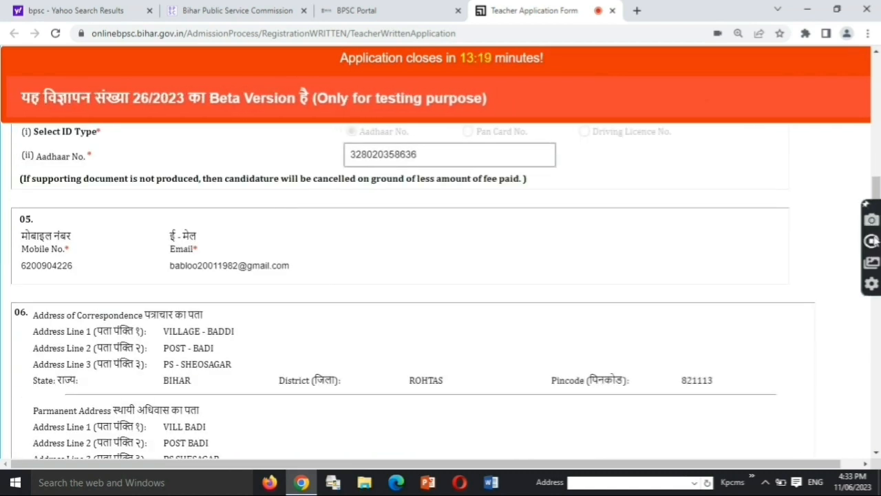